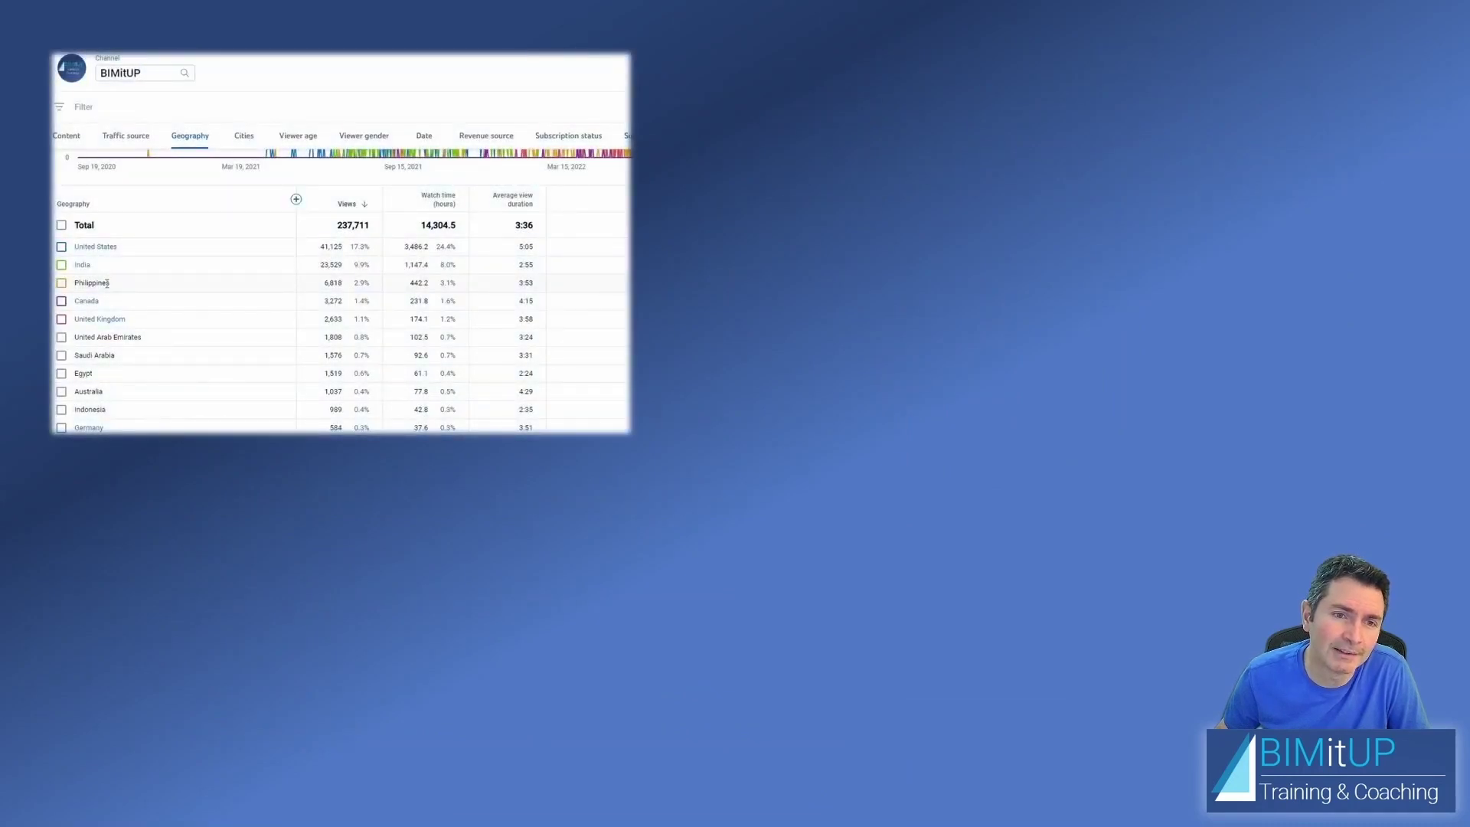
pyautogui.press('Right')
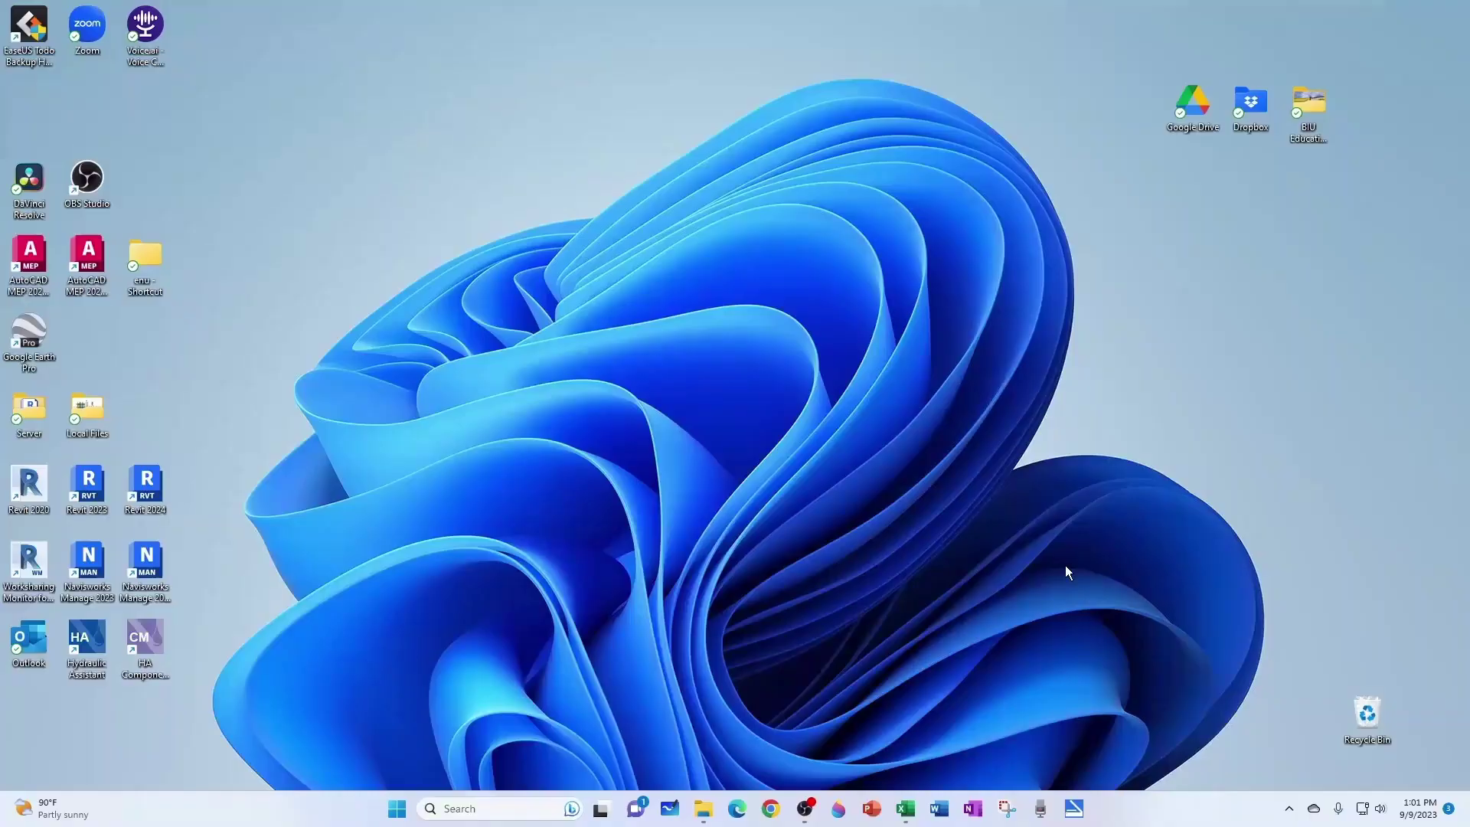
# Fill A1:P5 of Book2 dark blue to form the banner.
pyautogui.moveTo(905, 809)
pyautogui.click(964, 725)
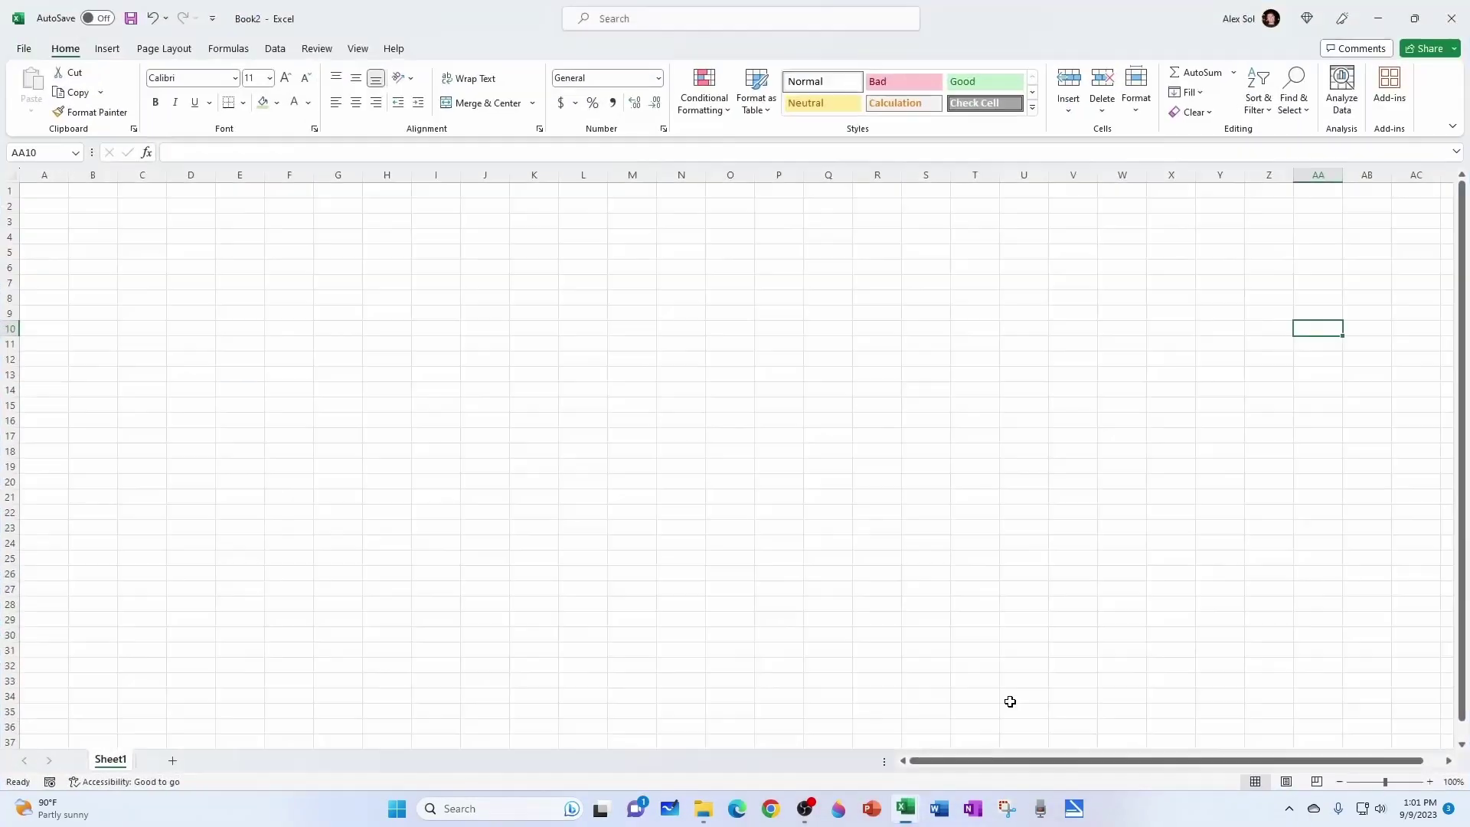
pyautogui.moveTo(46, 189)
pyautogui.mouseDown()
pyautogui.moveTo(762, 276)
pyautogui.moveTo(766, 255)
pyautogui.mouseUp()
pyautogui.click(278, 104)
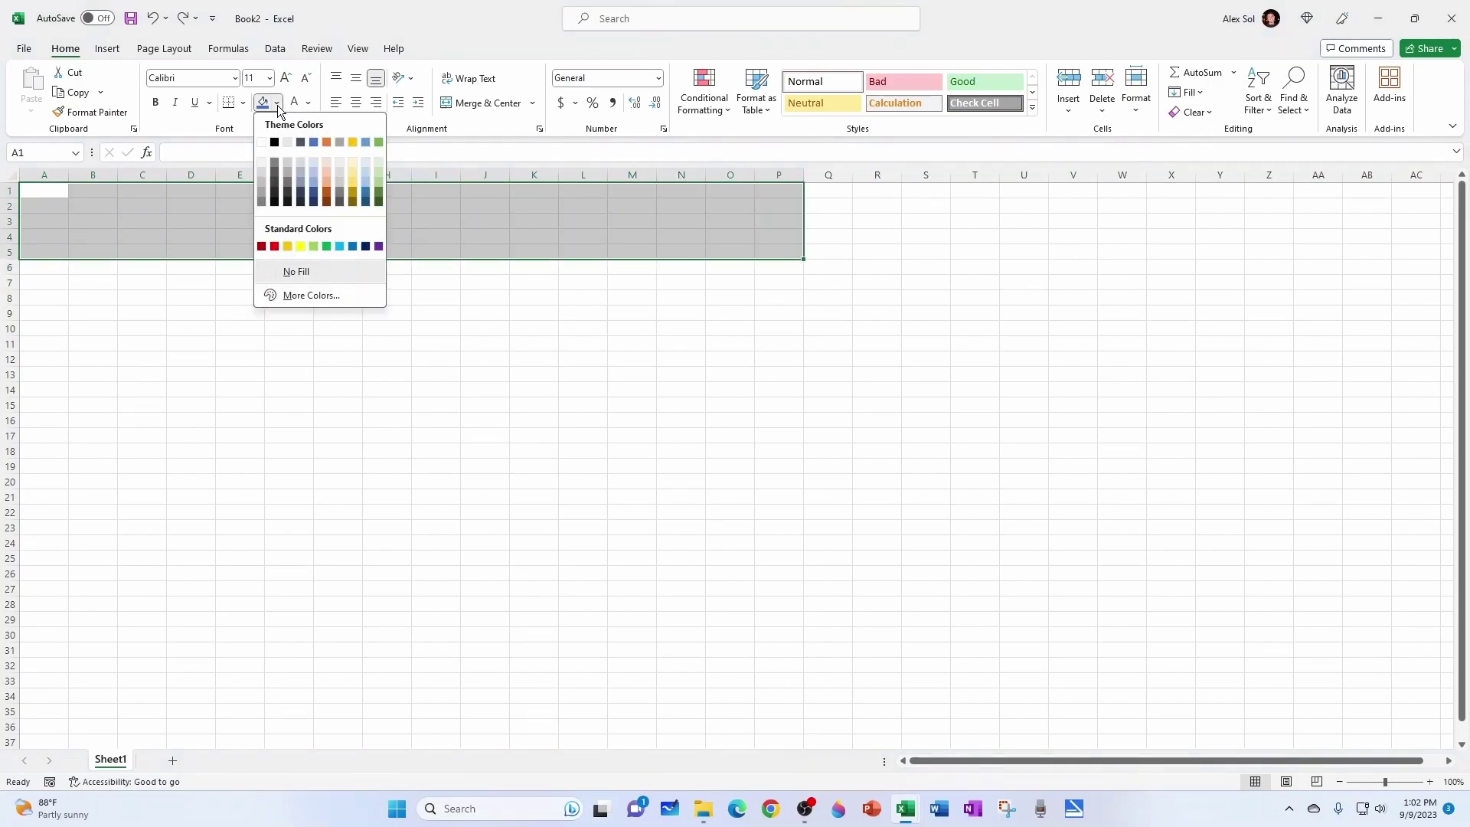
pyautogui.click(366, 199)
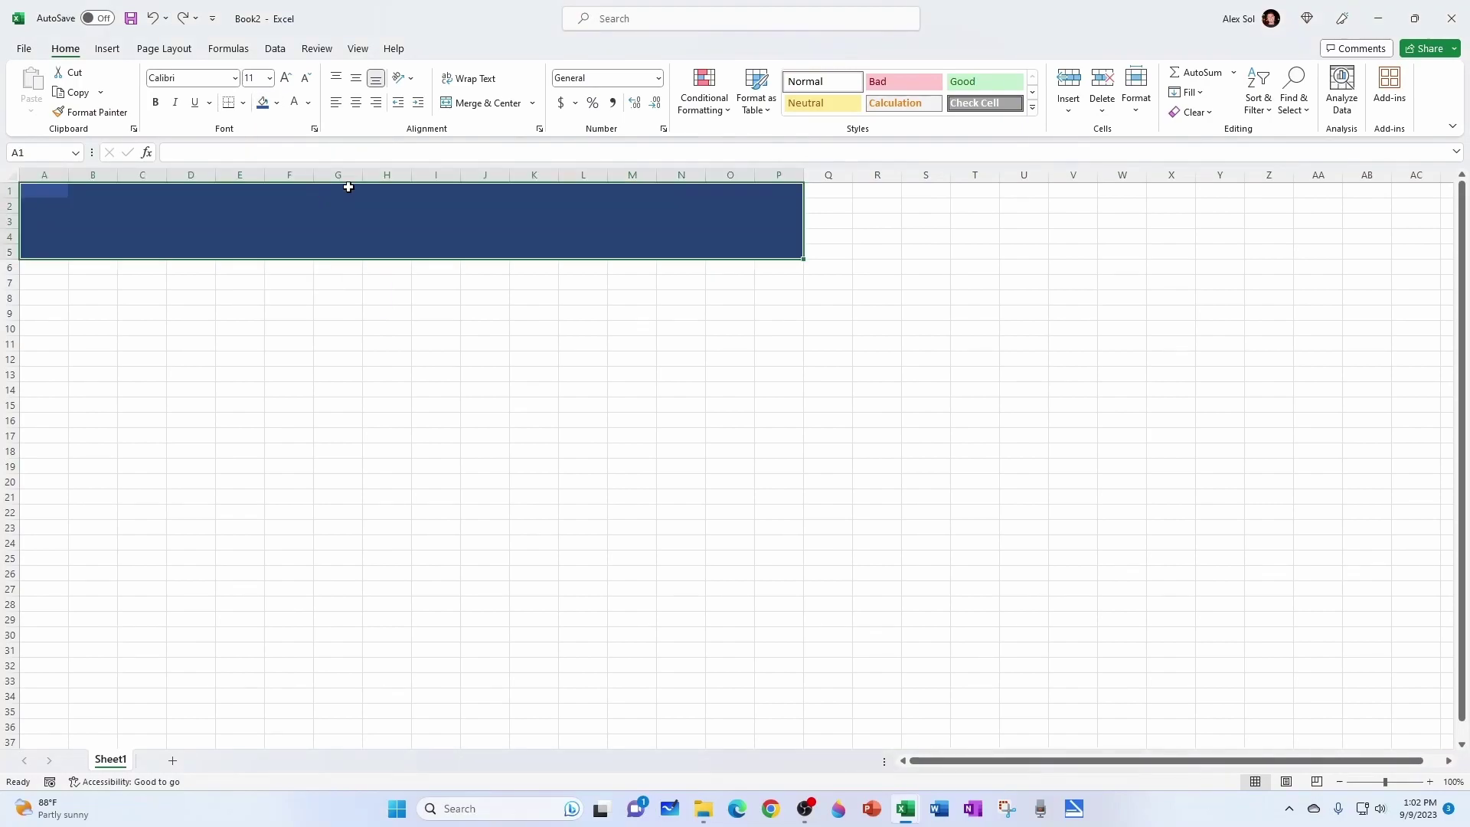
pyautogui.click(486, 329)
pyautogui.click(387, 222)
# Merge G2:J2 and enter a bold, 20-point 'Pareto Chart' title.
pyautogui.moveTo(323, 208); pyautogui.dragTo(476, 208)
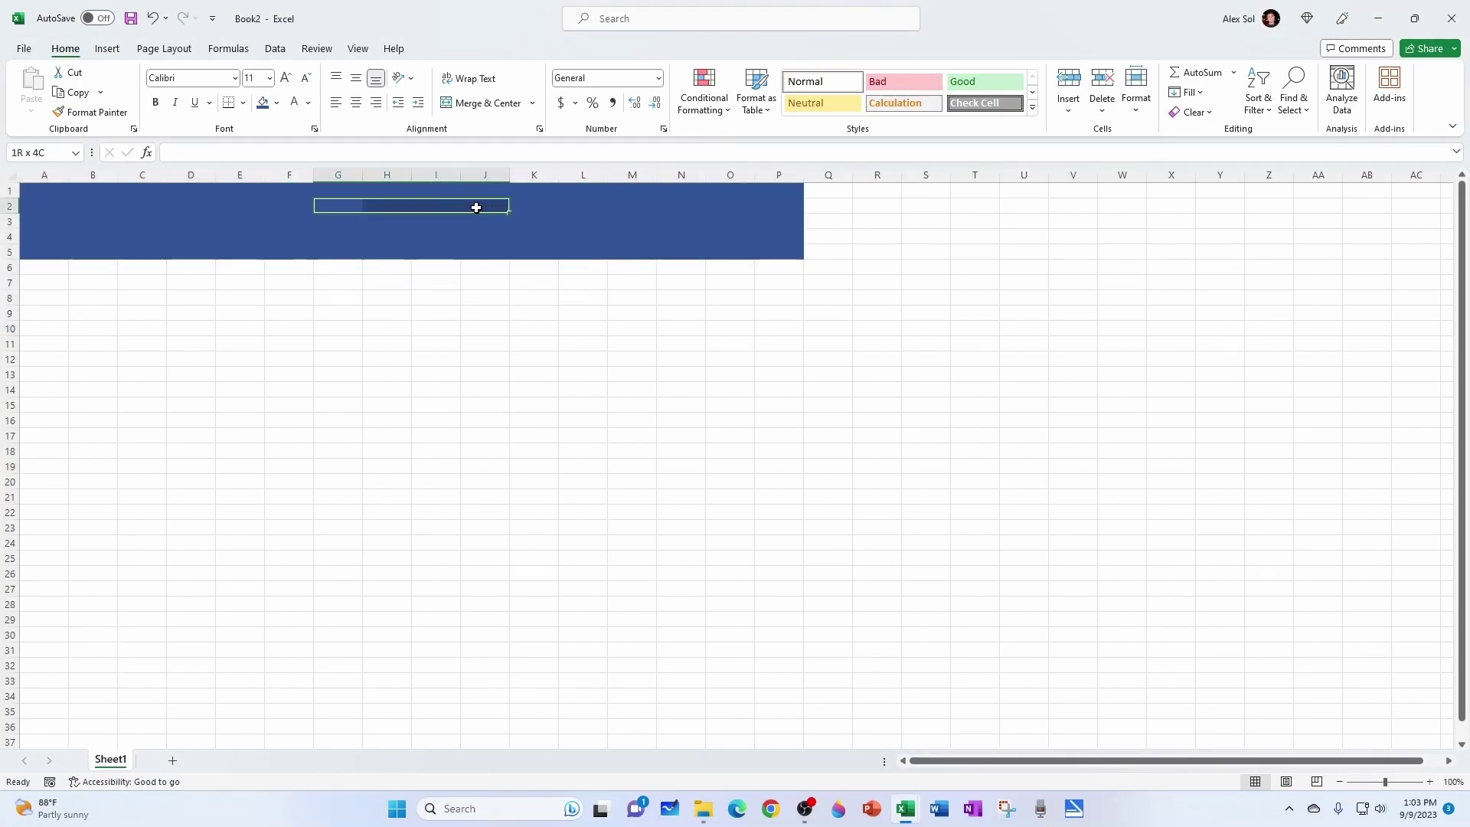
pyautogui.click(483, 102)
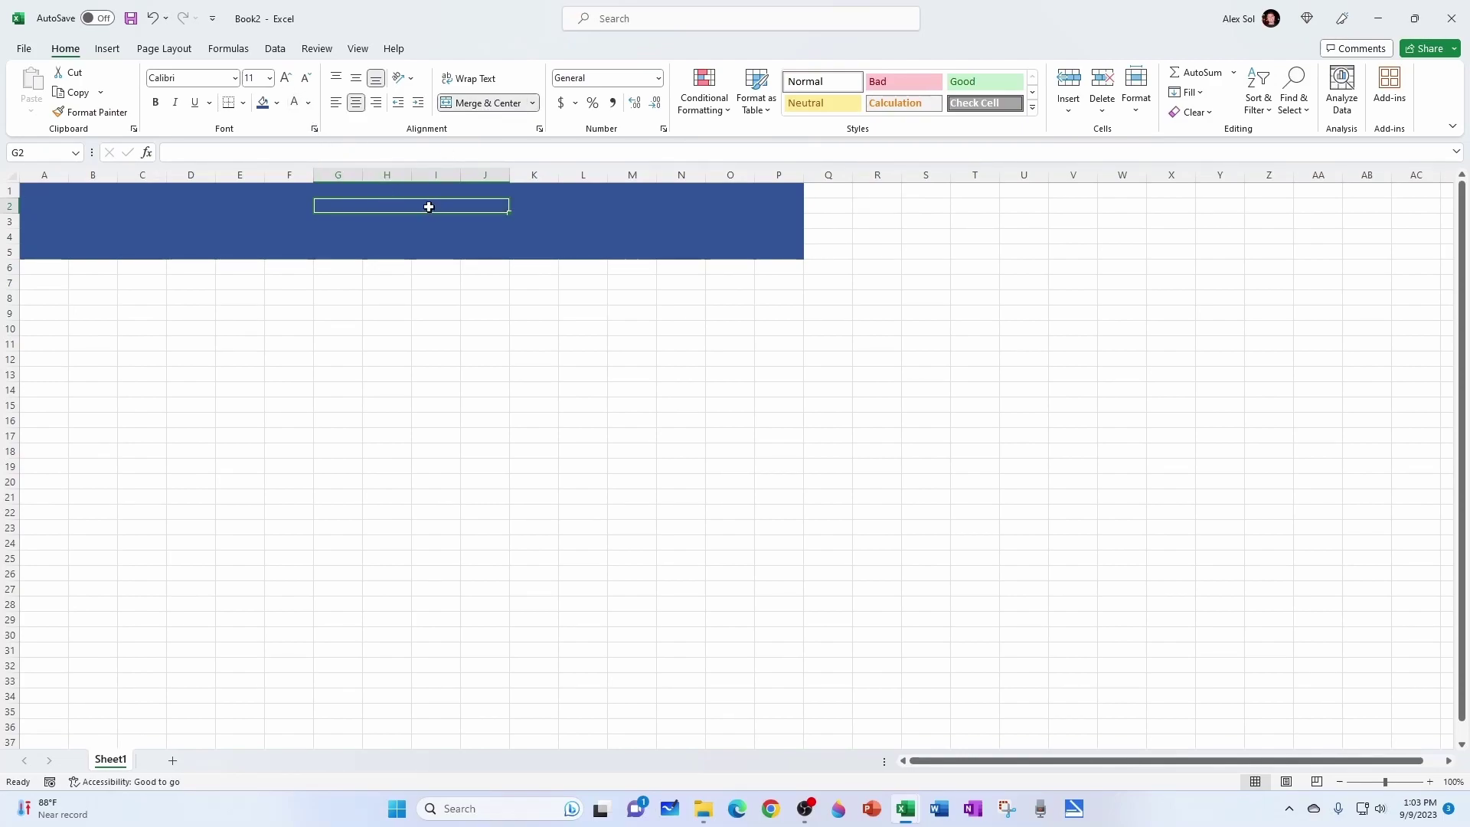
pyautogui.doubleClick(429, 207)
pyautogui.write('Paret')
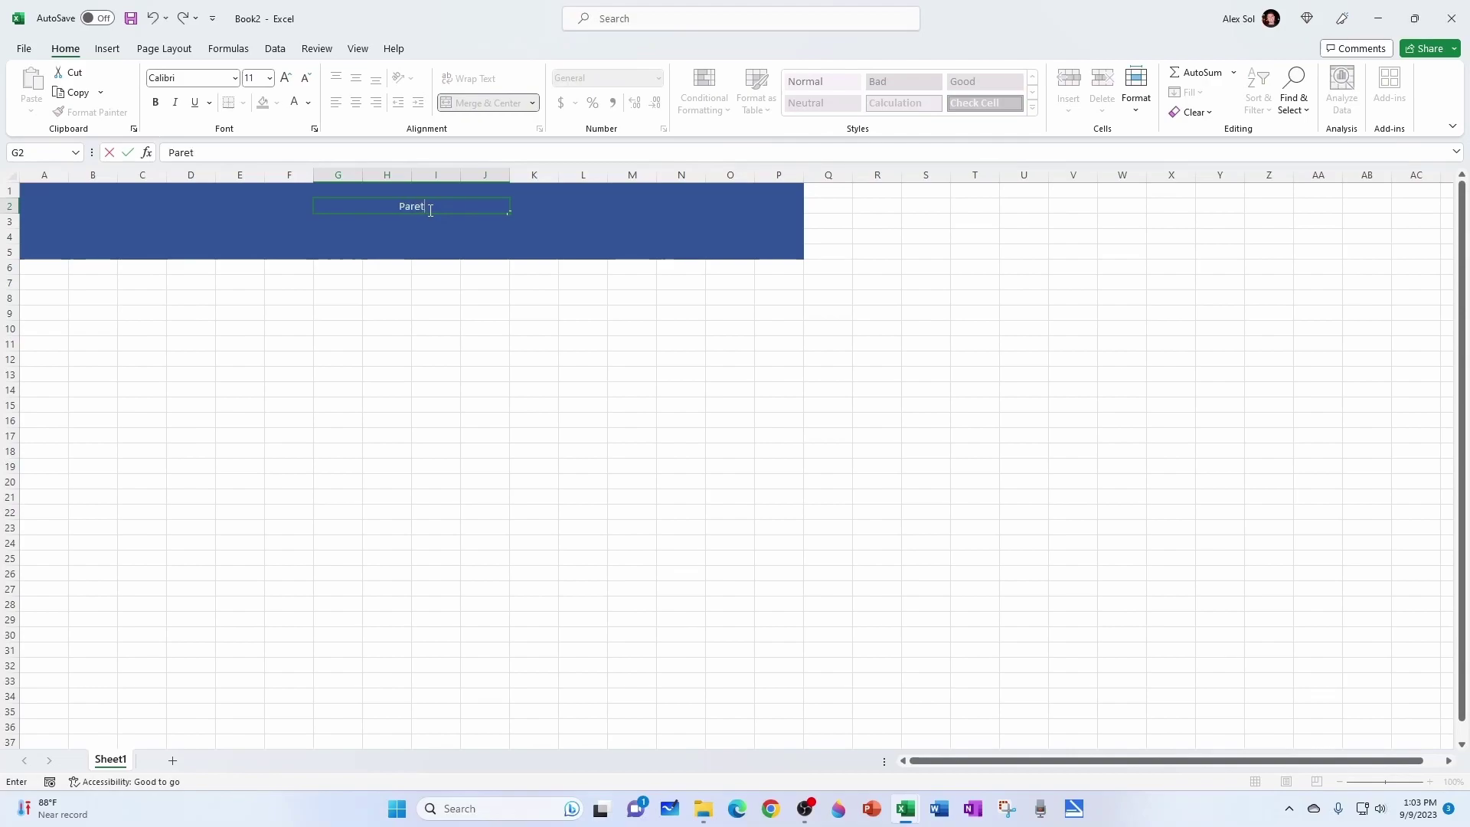
pyautogui.write('o Chart')
pyautogui.hotkey('ctrl', 'Return')
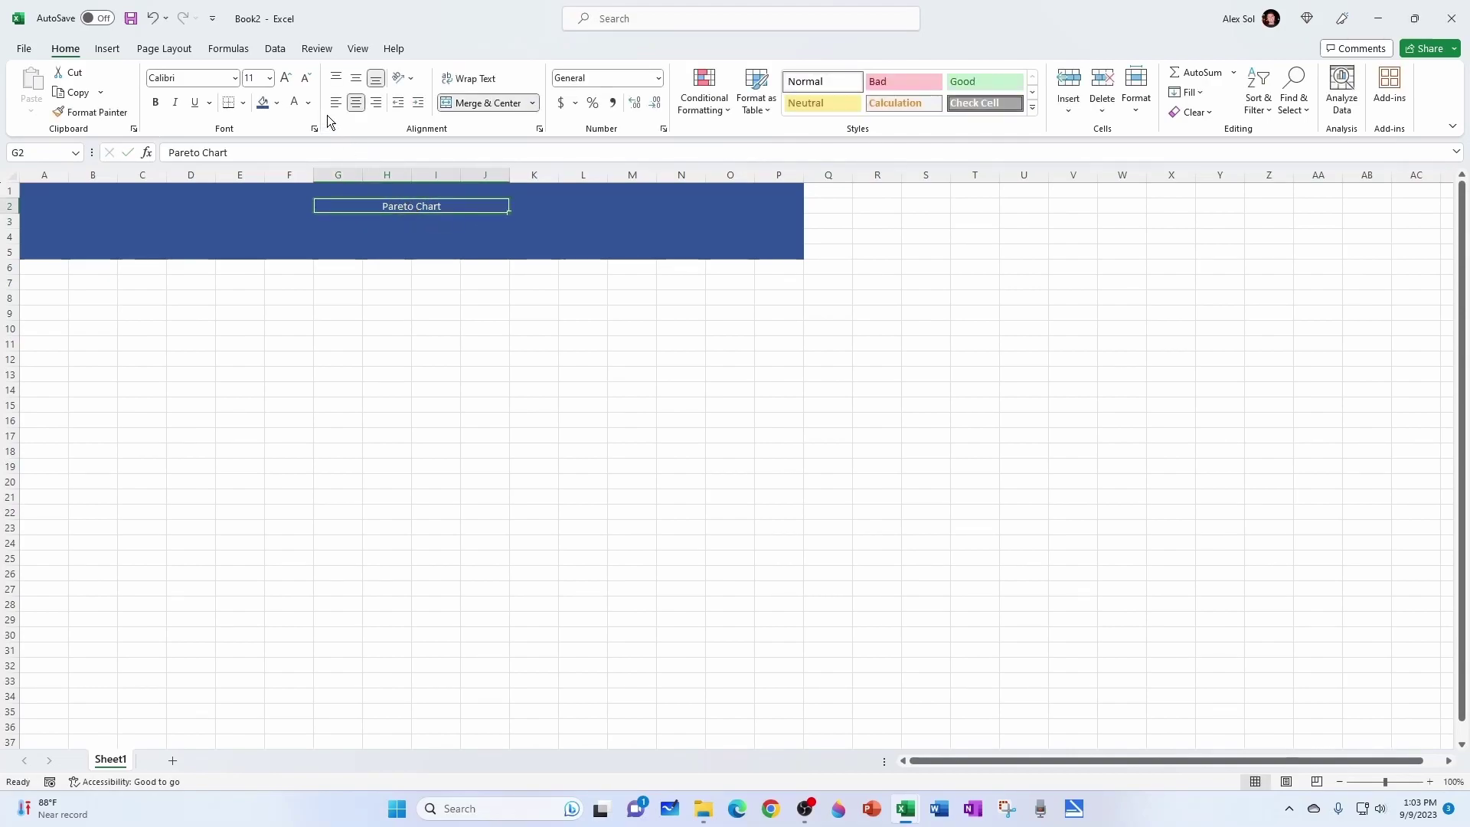
pyautogui.click(271, 78)
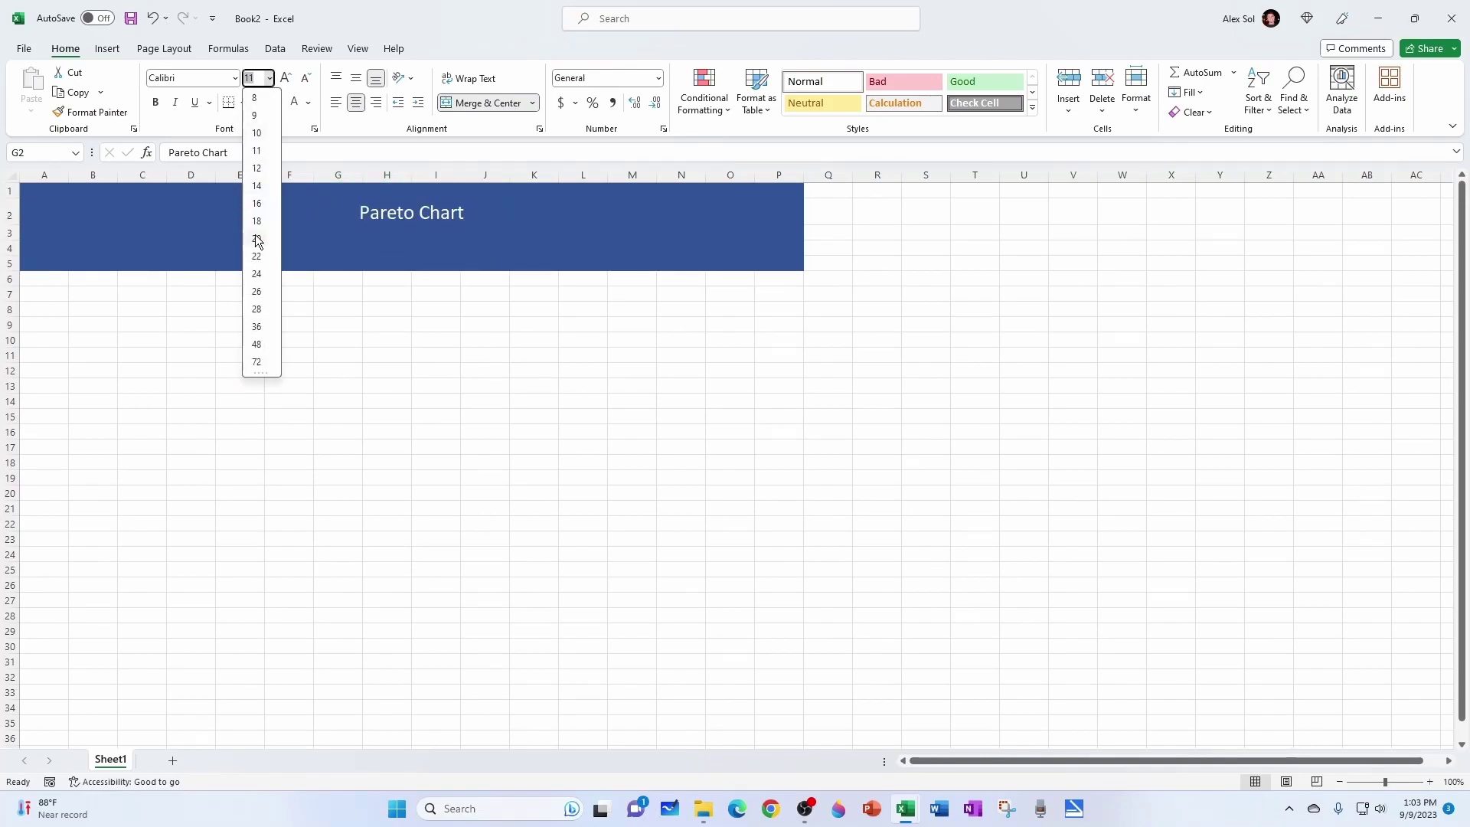
pyautogui.click(256, 239)
pyautogui.click(155, 101)
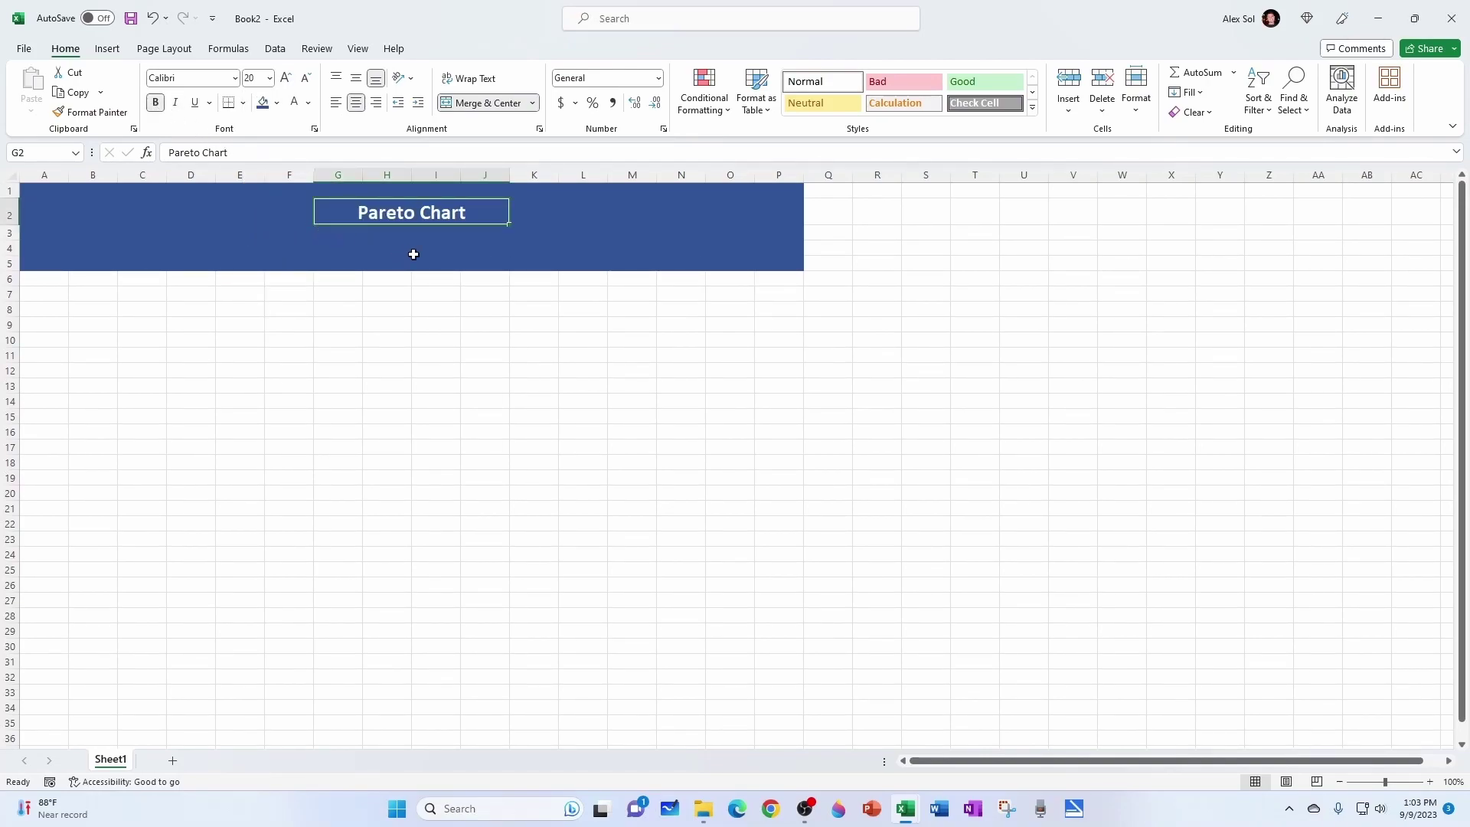
pyautogui.click(184, 234)
# Merge D3:E3 into a white-filled input box.
pyautogui.moveTo(183, 235); pyautogui.dragTo(259, 242)
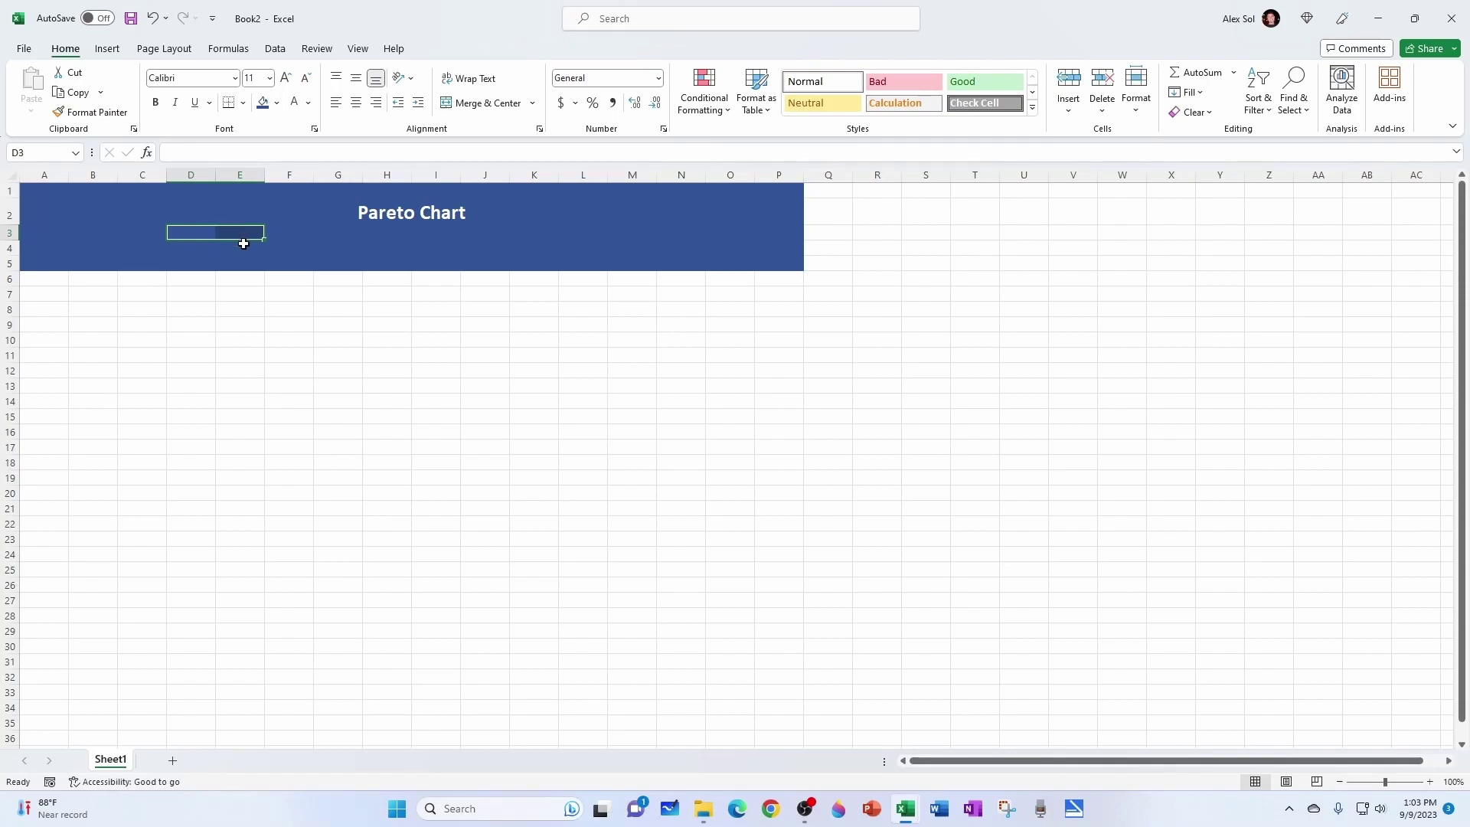
pyautogui.click(471, 103)
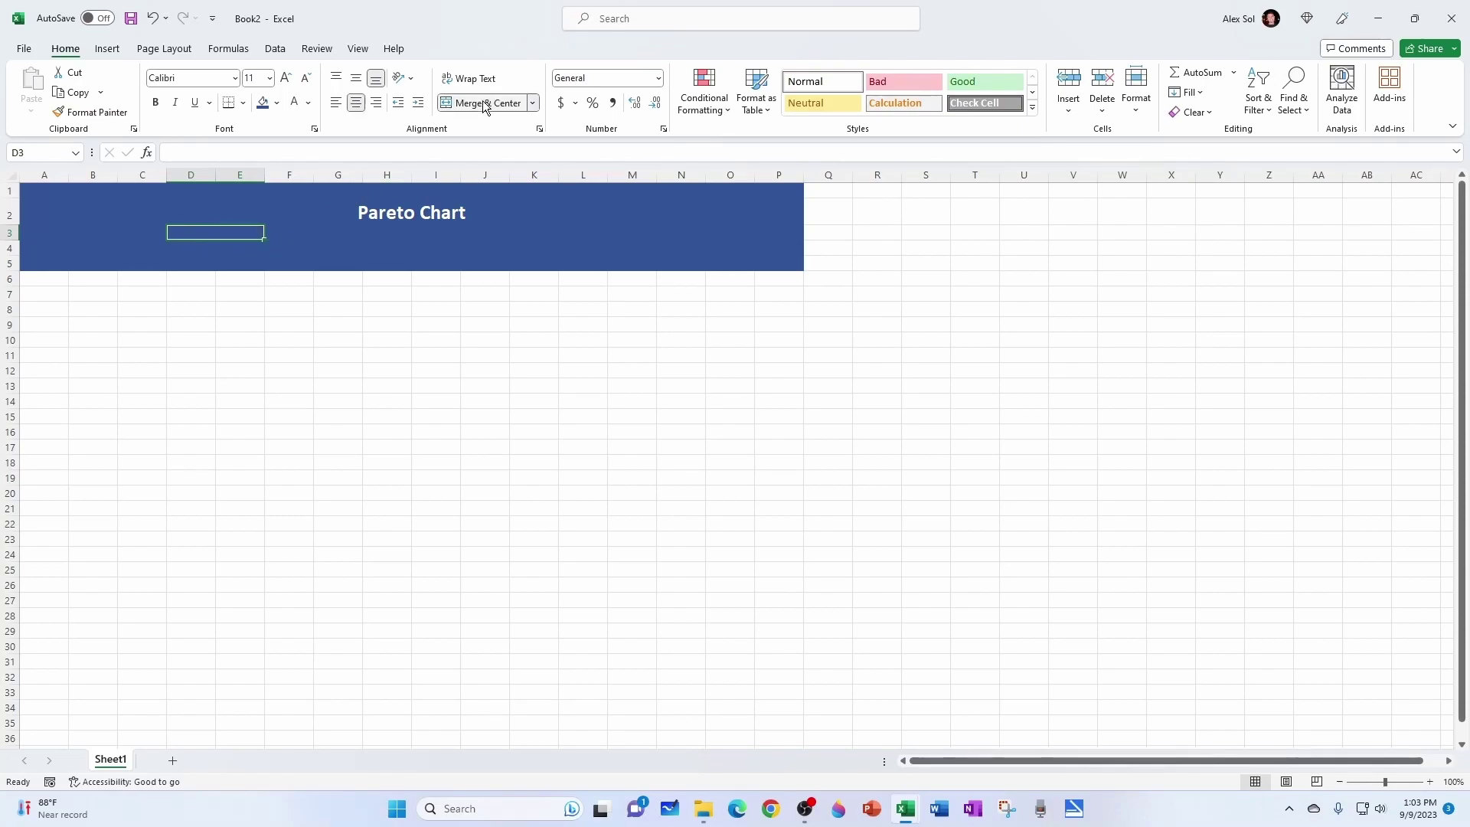
pyautogui.click(277, 104)
pyautogui.click(262, 144)
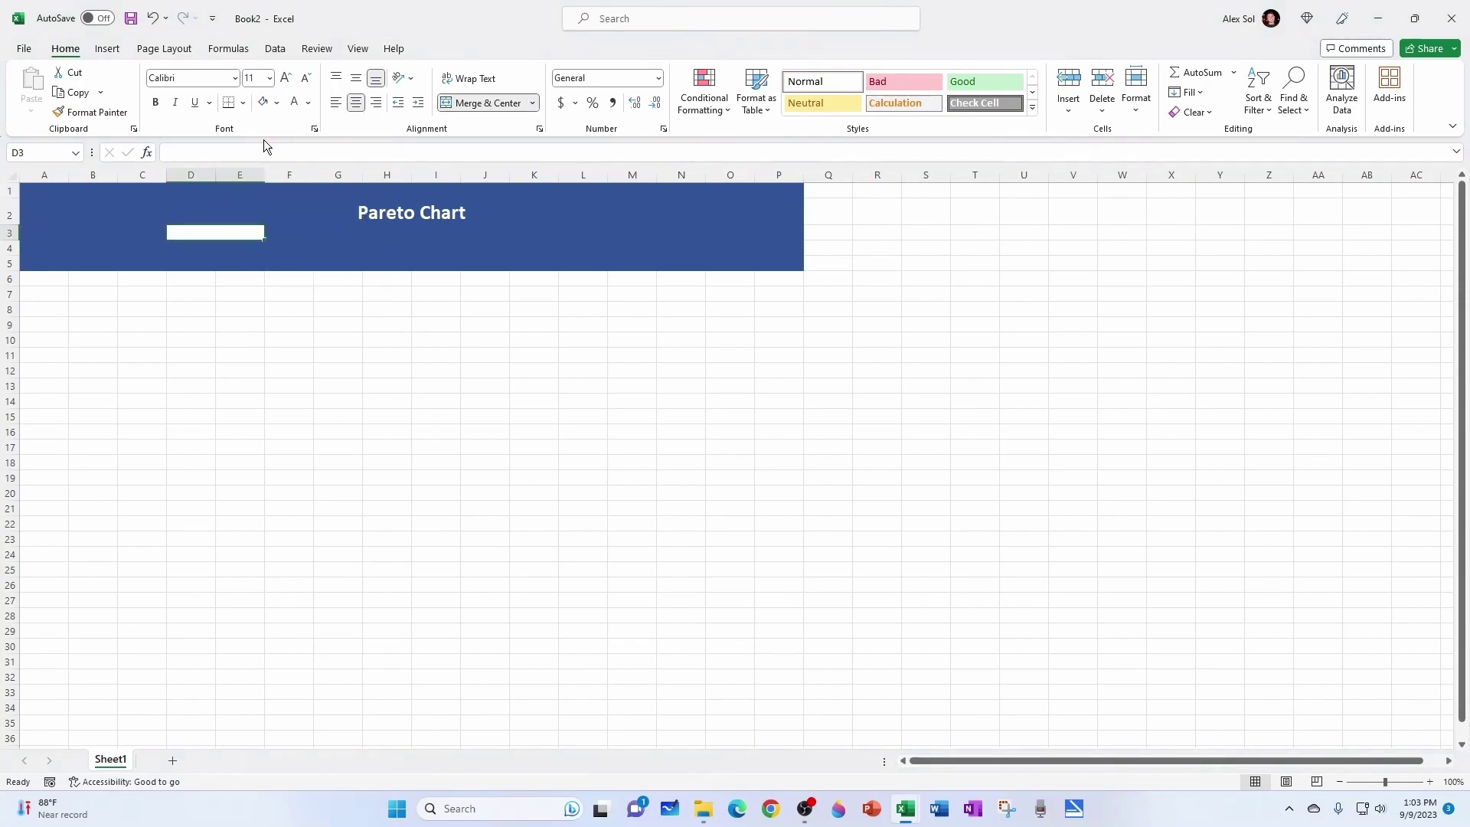
# Merge B3:C3 and enter a bold 'Pareto Line' label.
pyautogui.click(150, 233)
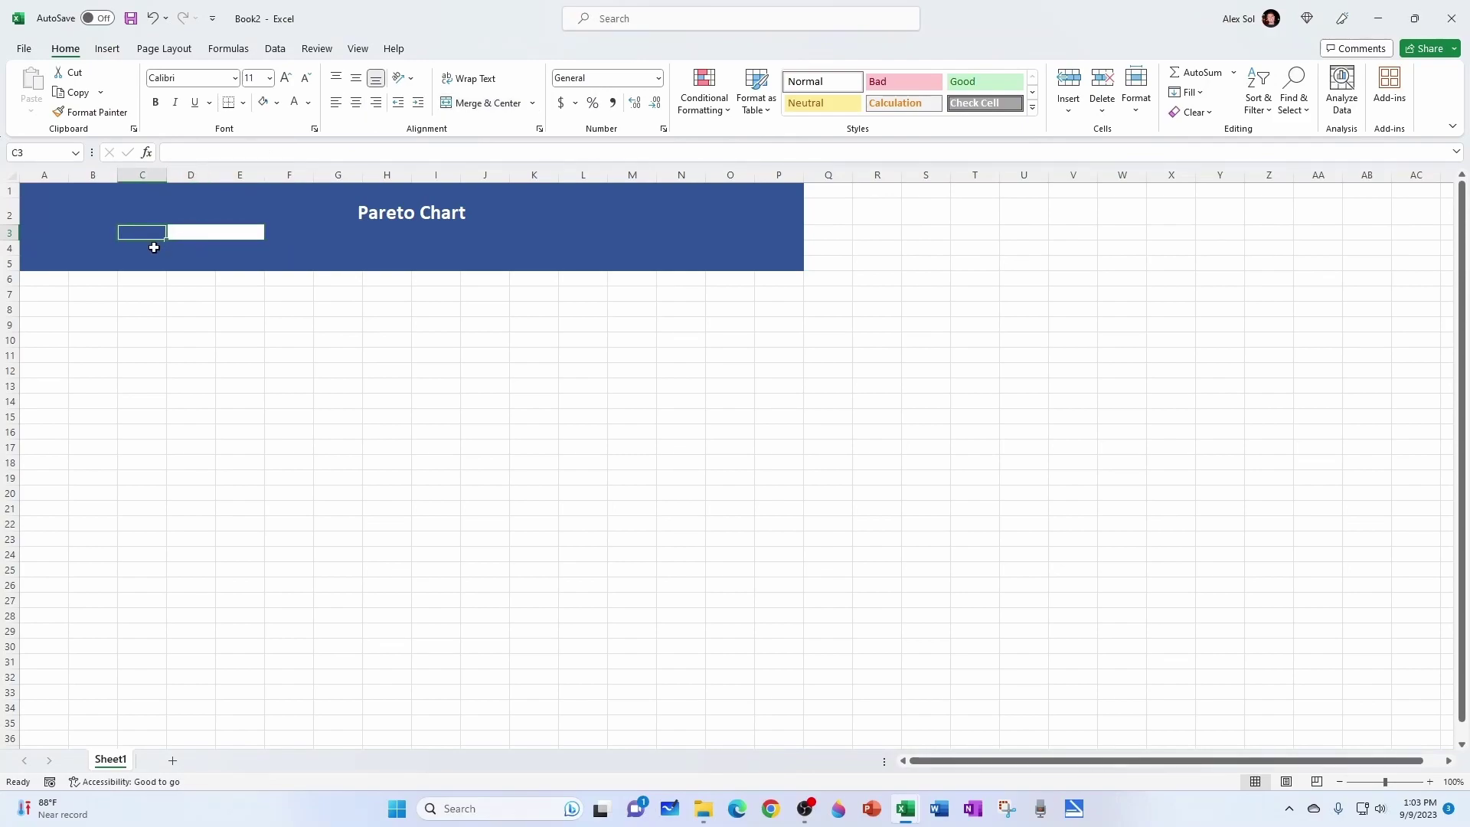
pyautogui.moveTo(99, 230); pyautogui.dragTo(131, 229)
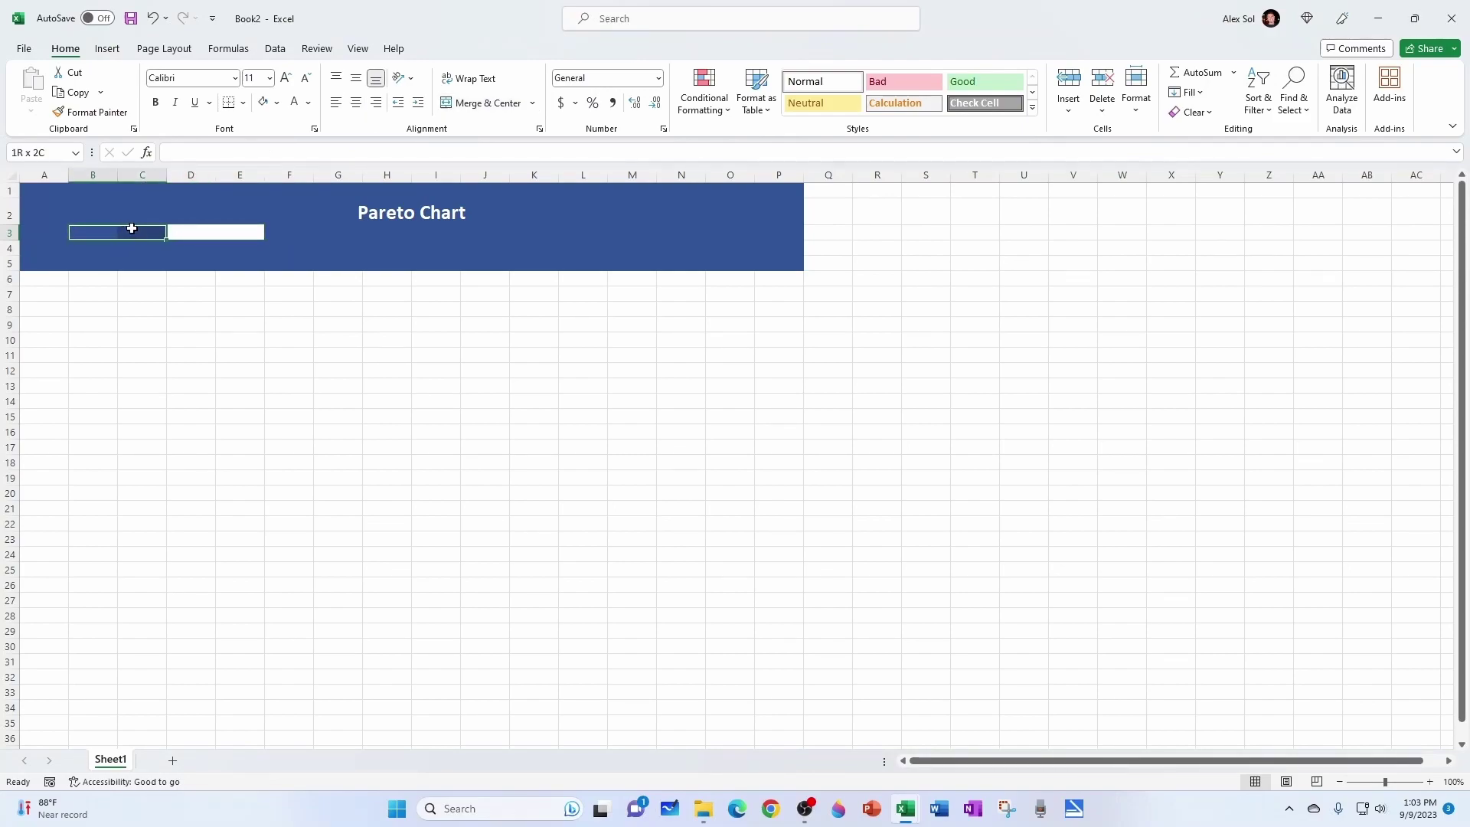
pyautogui.click(471, 102)
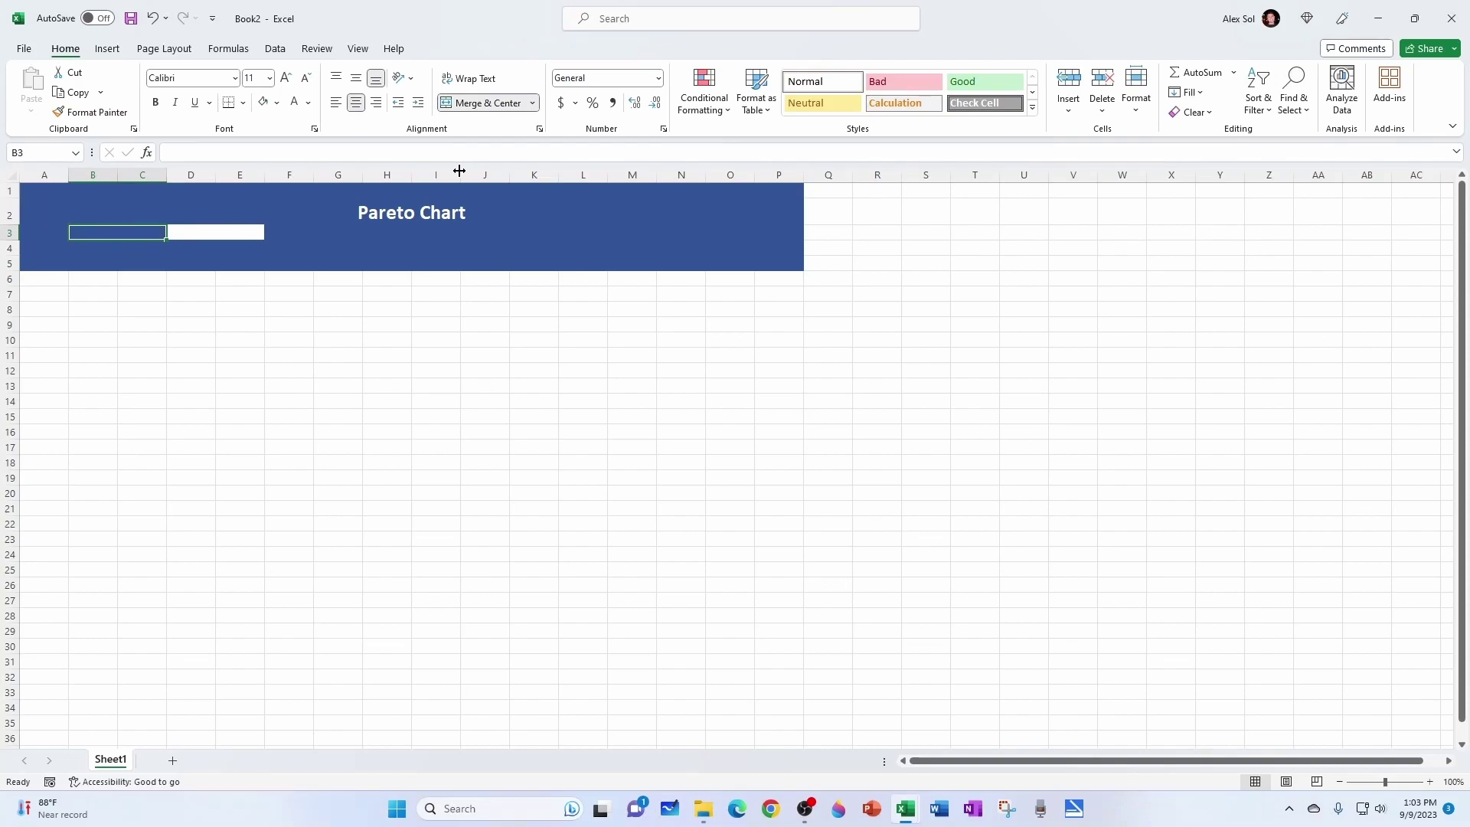
pyautogui.doubleClick(141, 233)
pyautogui.write('Pareto')
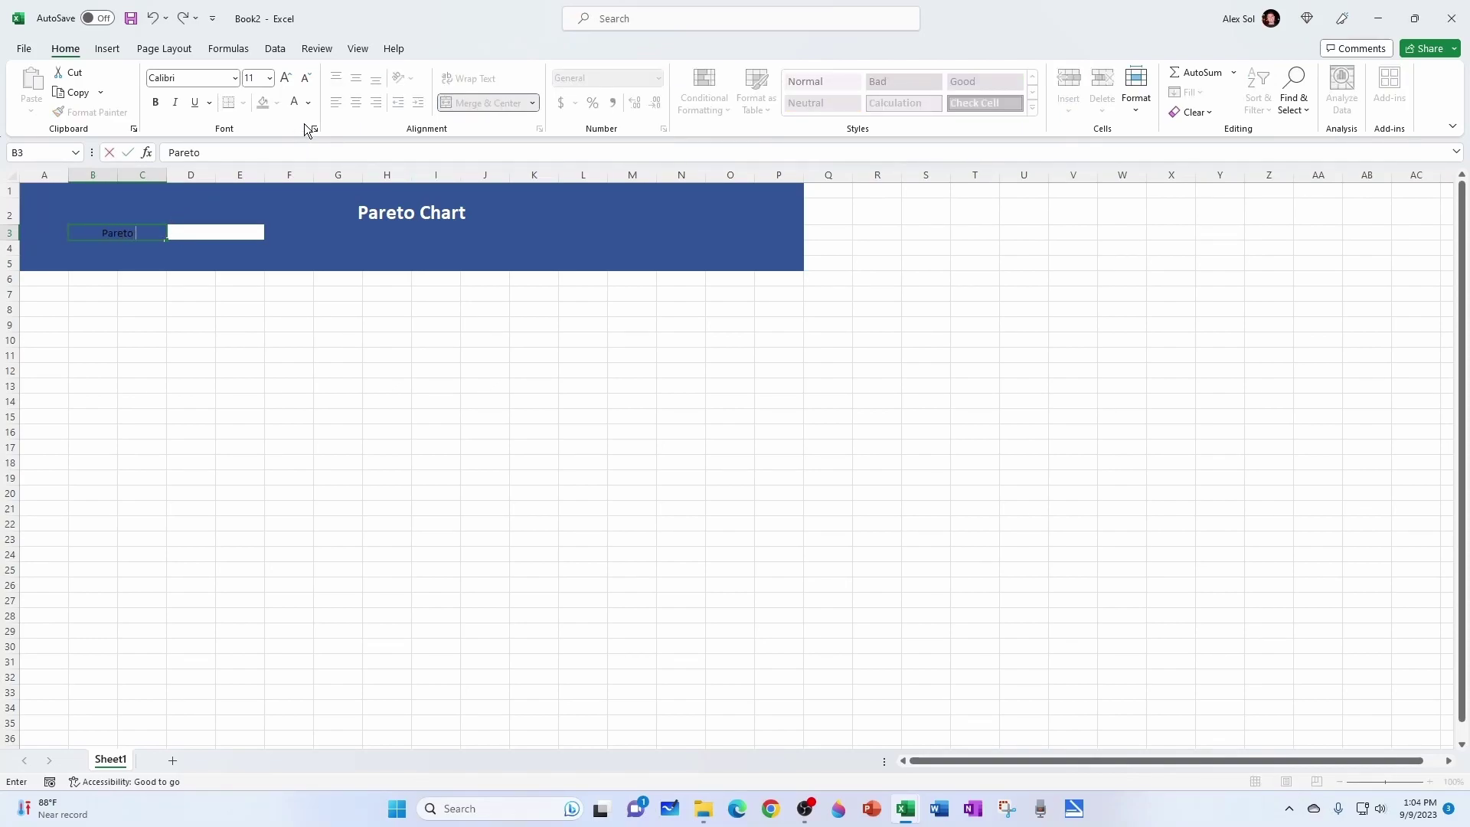
pyautogui.write('Line')
pyautogui.press('Return')
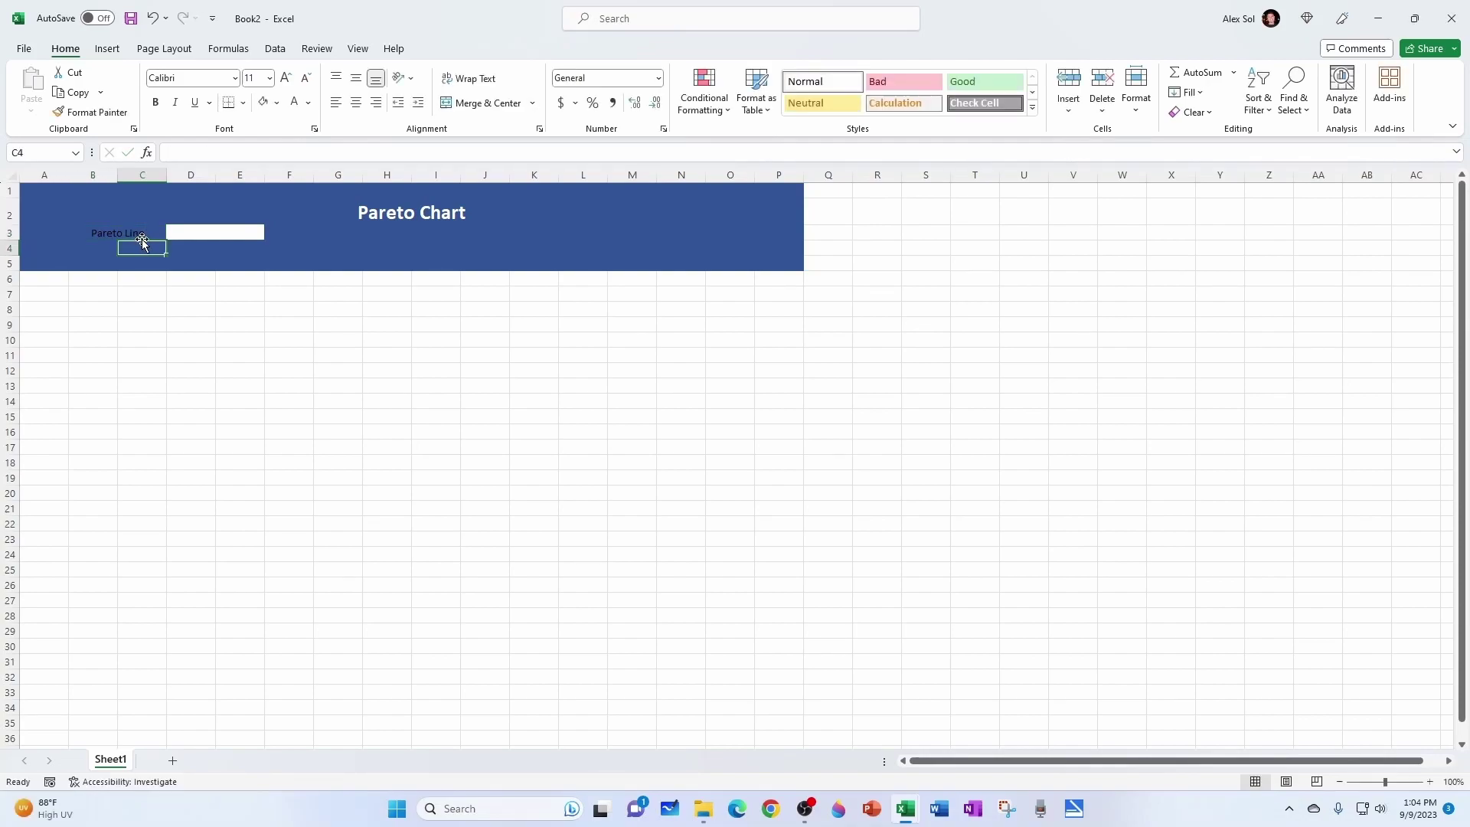
pyautogui.press('Up')
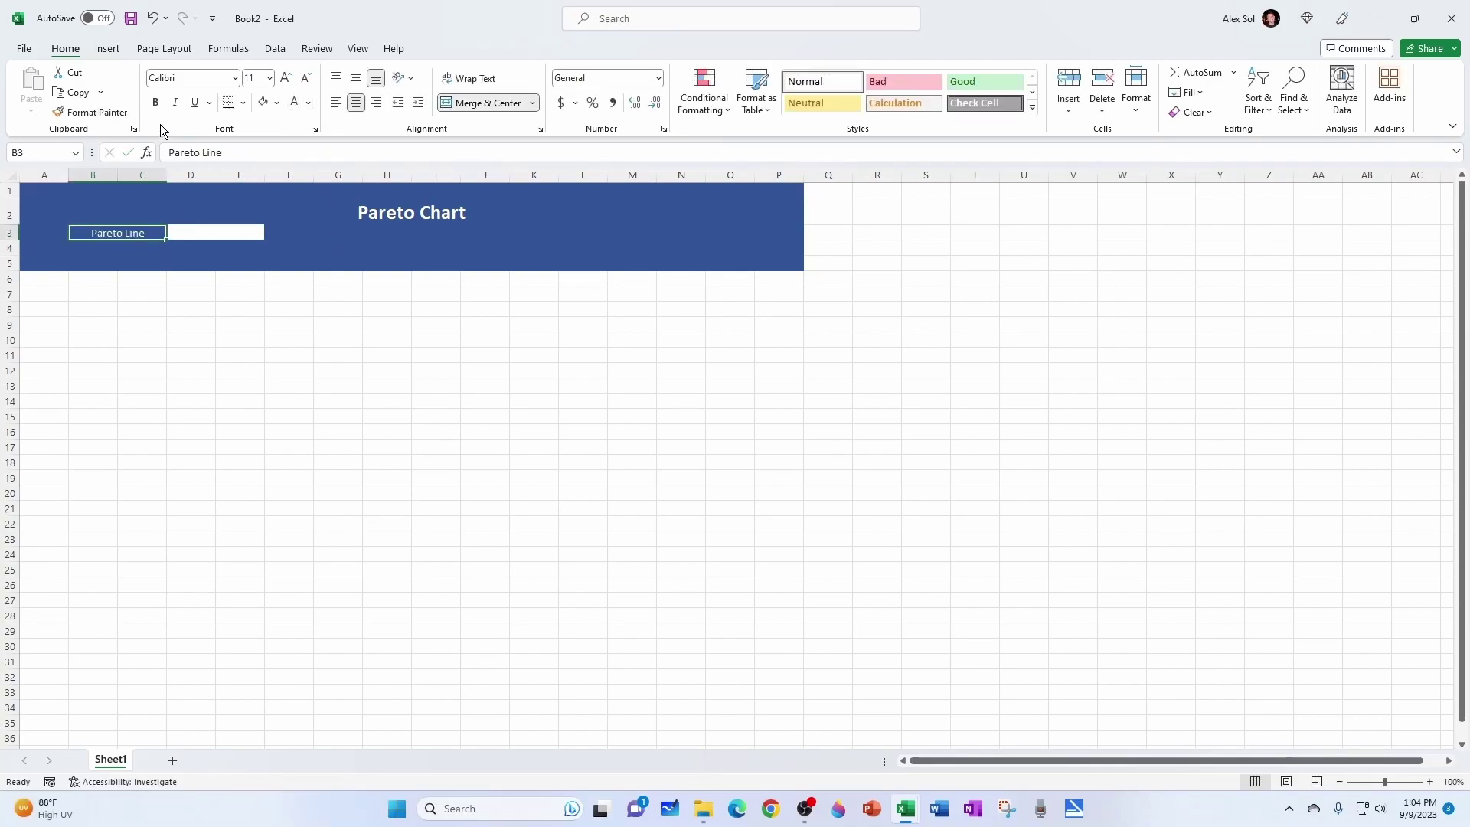
pyautogui.click(155, 102)
# Enter 80% in the D3 input box.
pyautogui.click(235, 233)
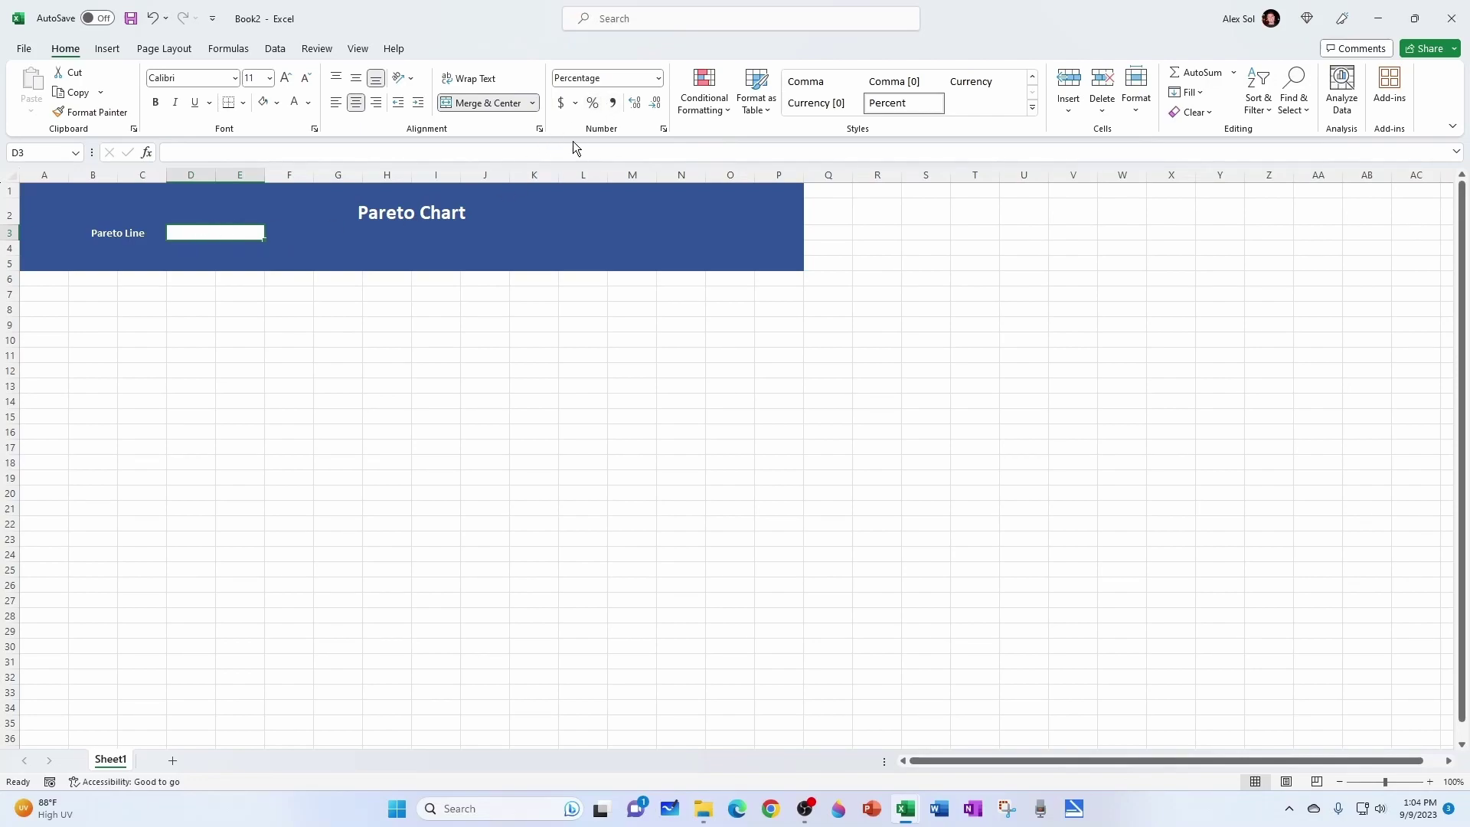
pyautogui.write('80%')
pyautogui.click(426, 246)
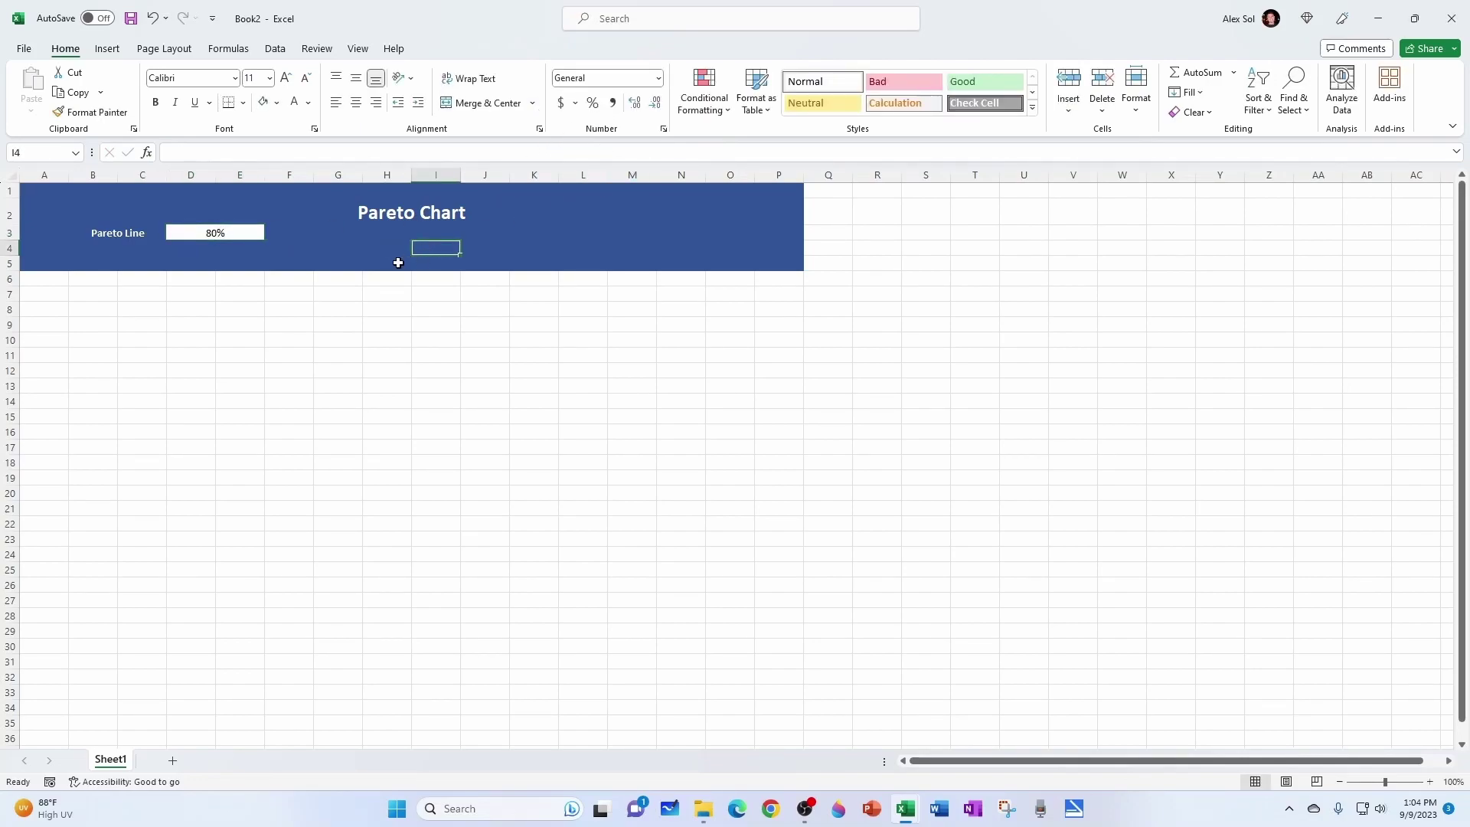
pyautogui.click(215, 230)
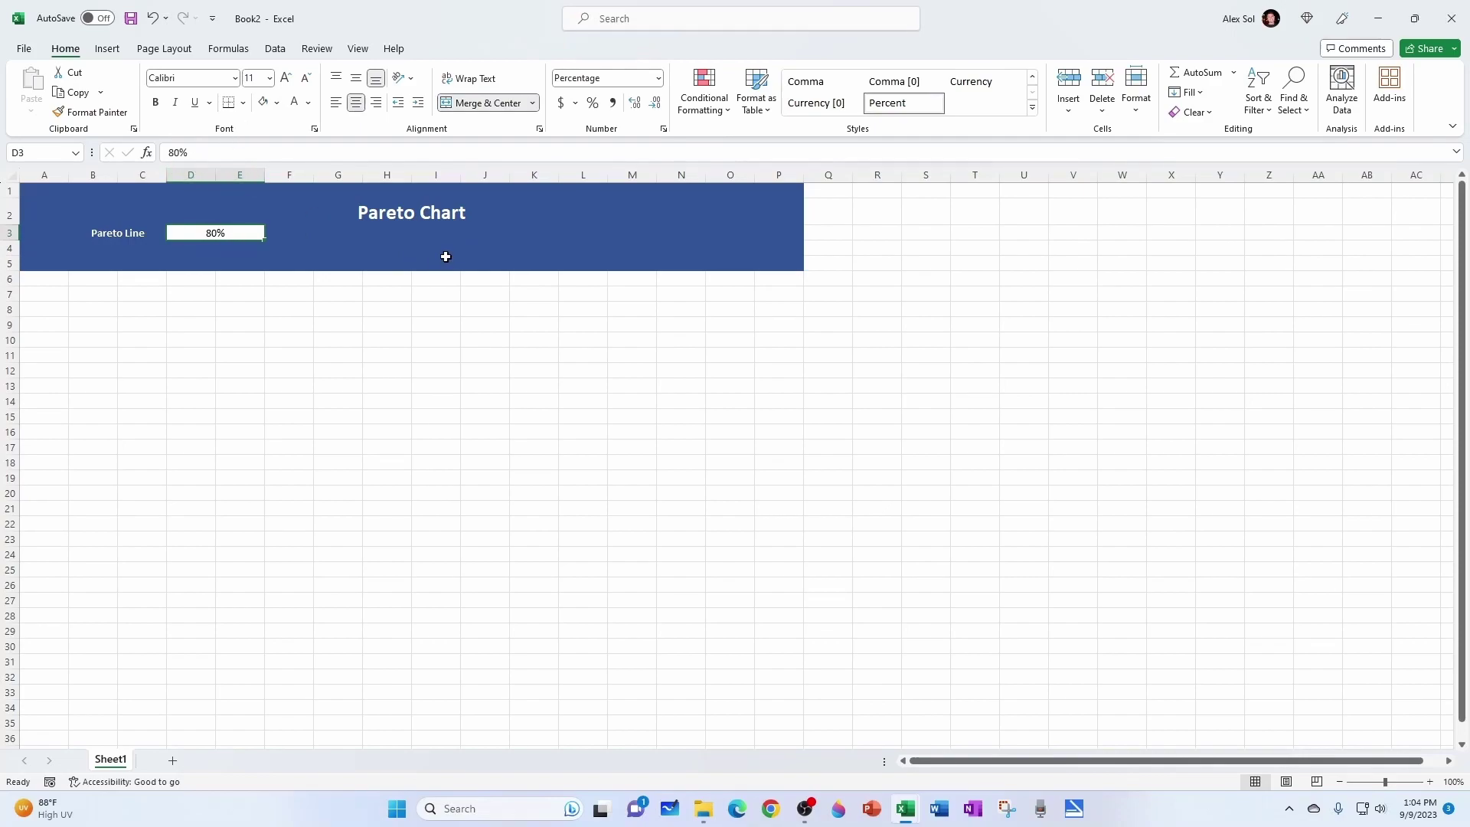
# Create a bold, right-aligned 'Chart Name:' label in merged cells J3:L3.
pyautogui.moveTo(471, 234); pyautogui.dragTo(568, 234)
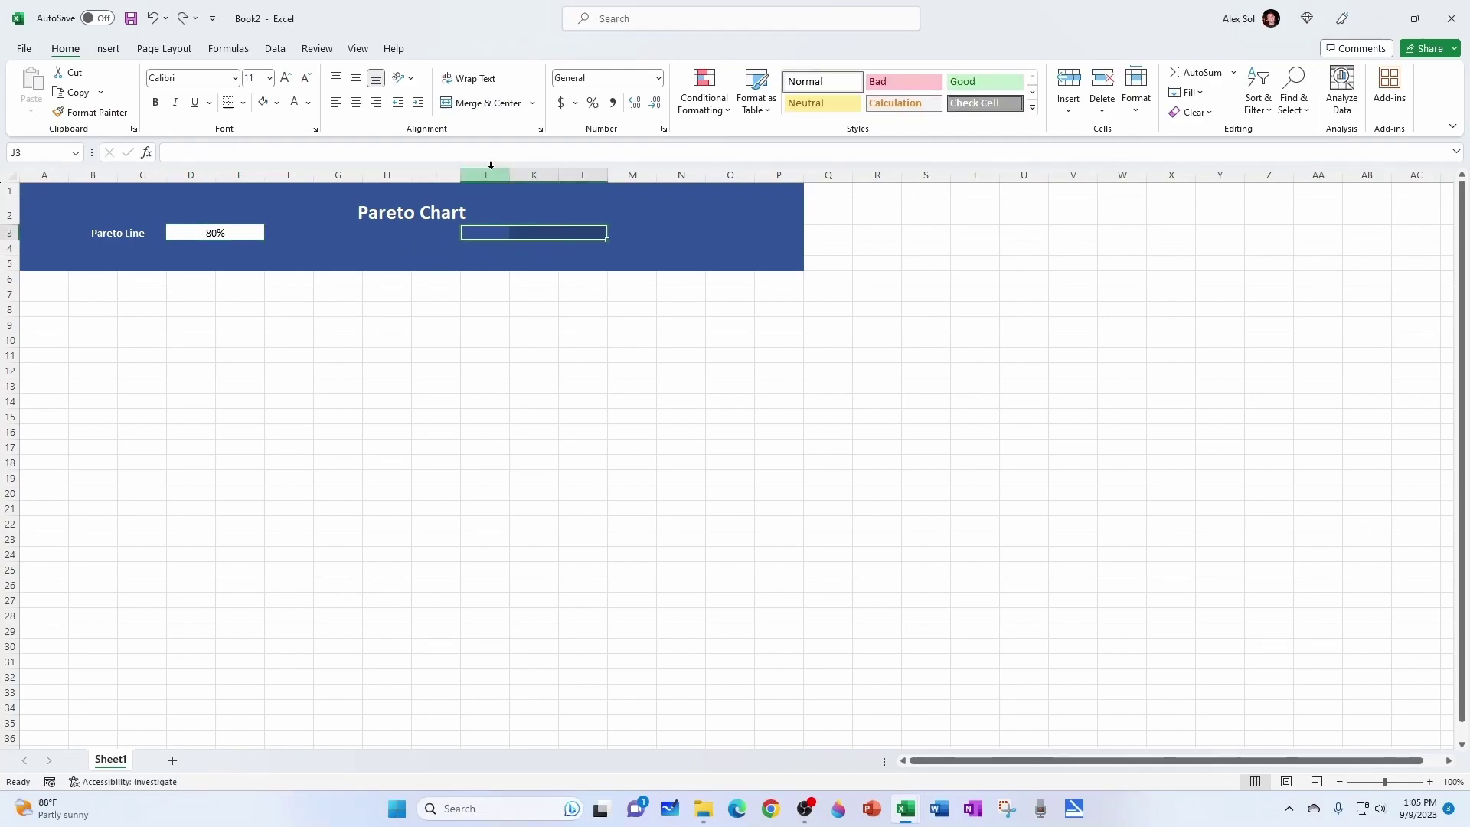
pyautogui.click(479, 102)
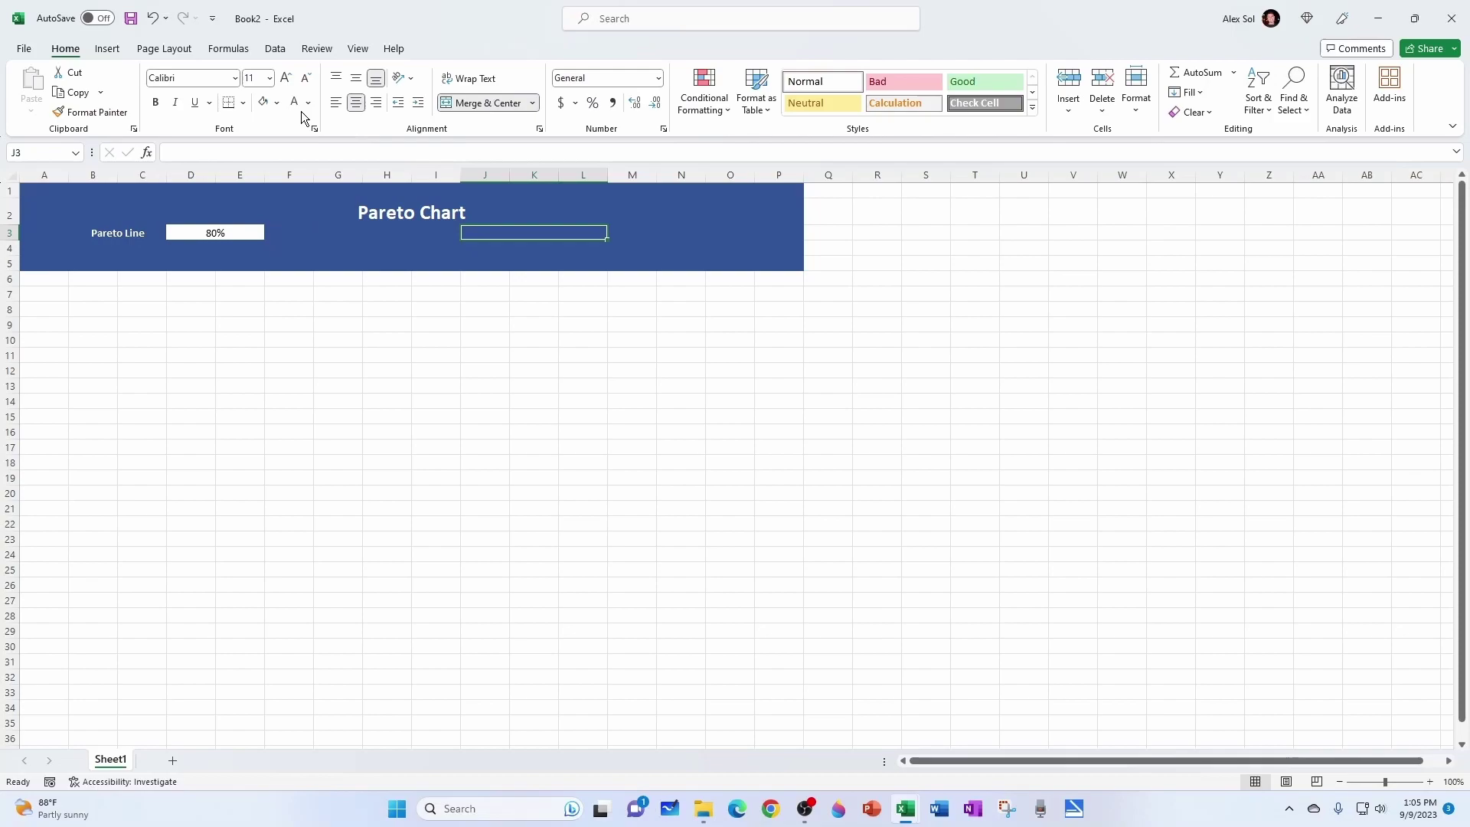
pyautogui.doubleClick(480, 232)
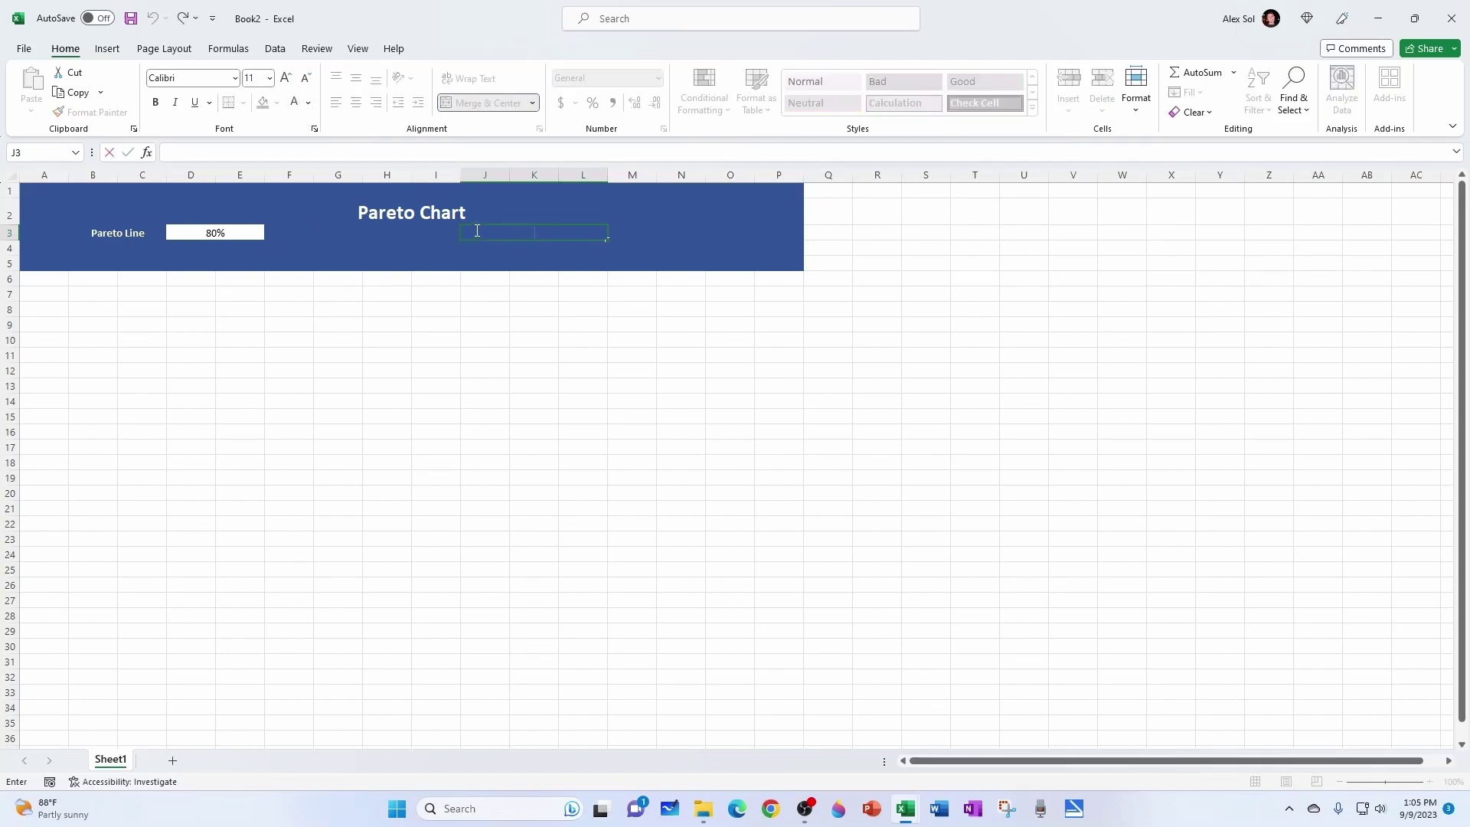
pyautogui.write('Chart Name')
pyautogui.hotkey('ctrl', 'Return')
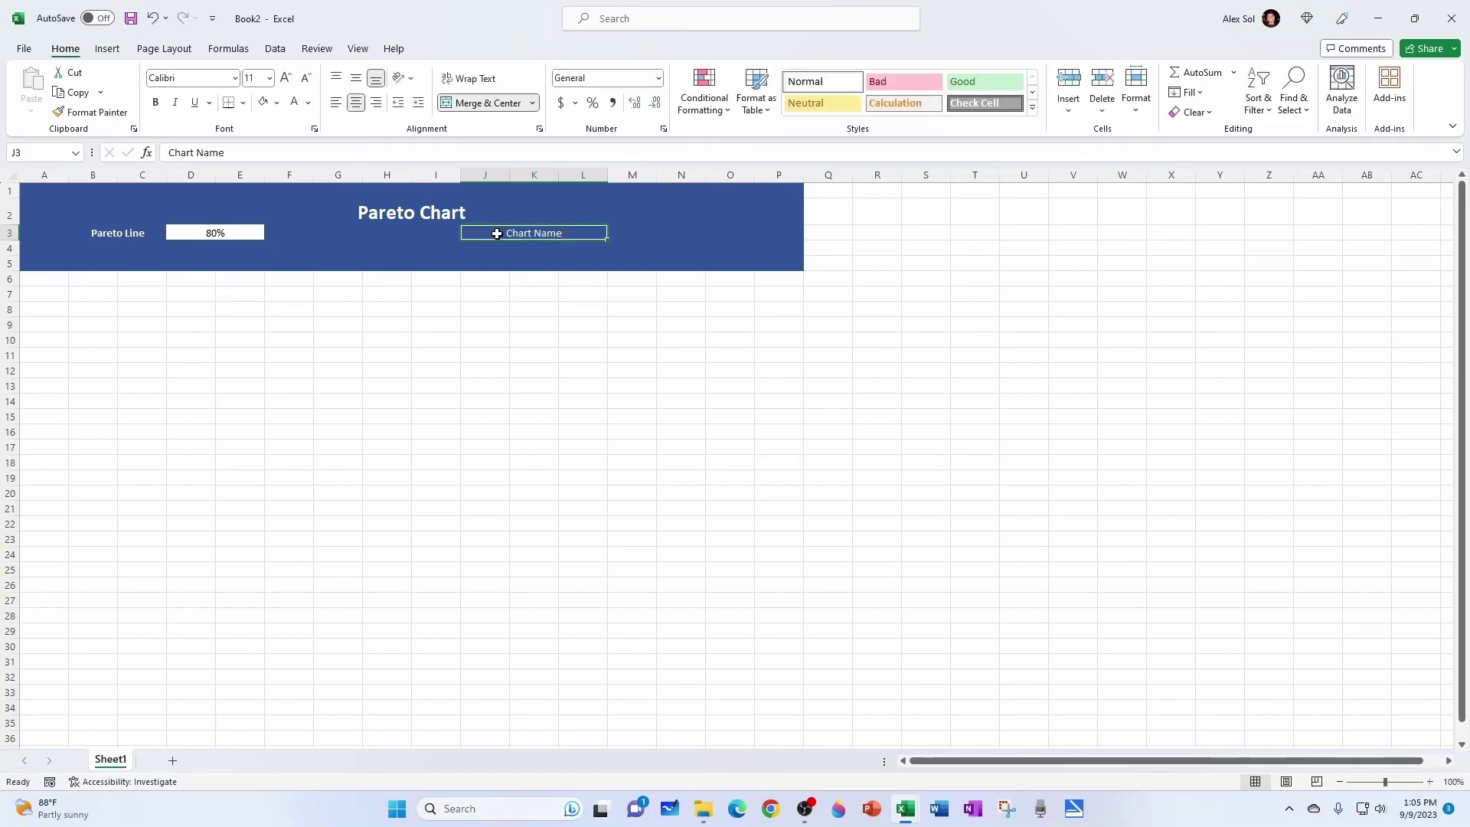
pyautogui.click(156, 103)
pyautogui.click(376, 103)
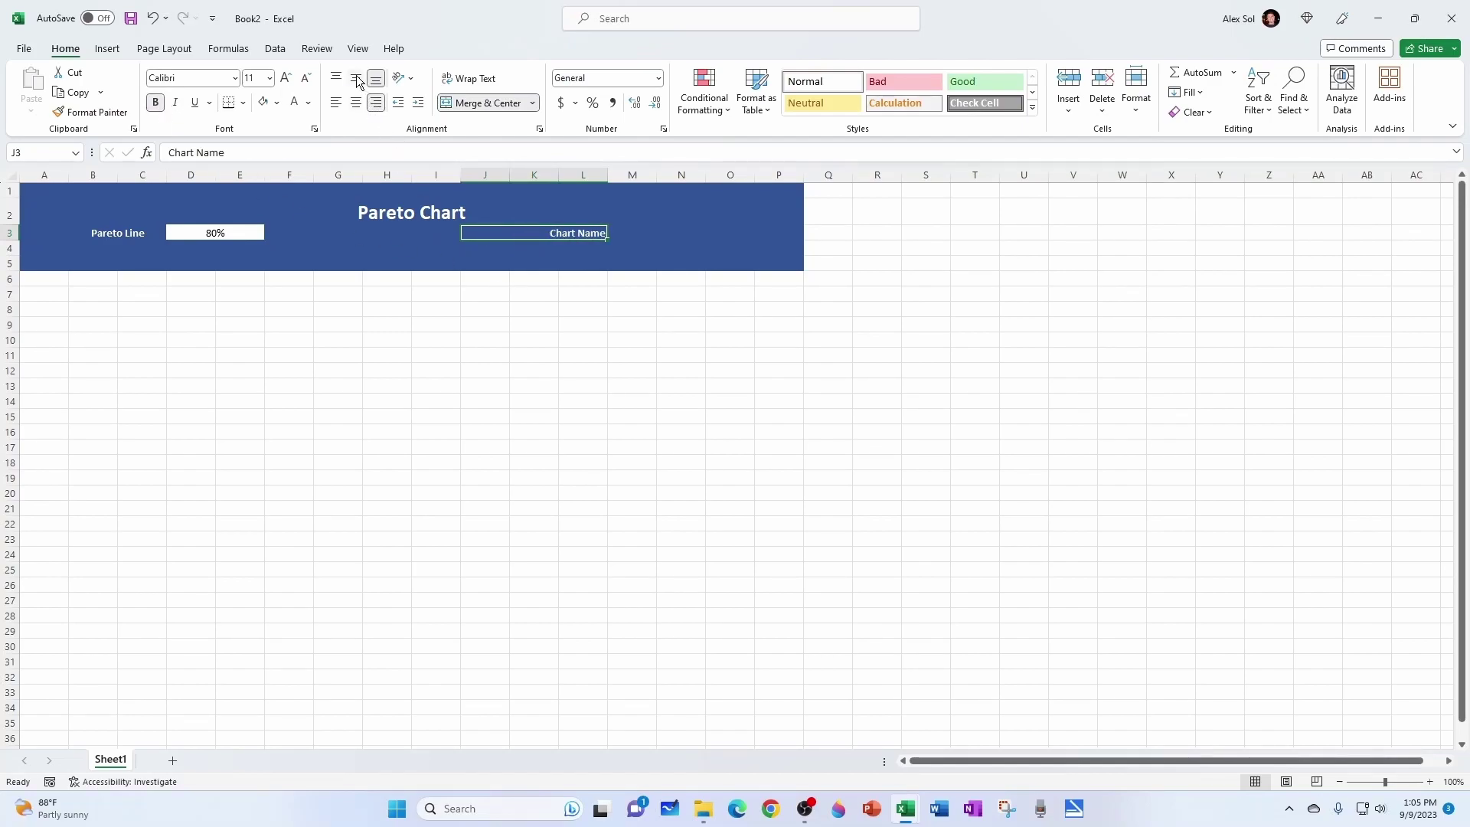
pyautogui.click(356, 78)
pyautogui.doubleClick(603, 234)
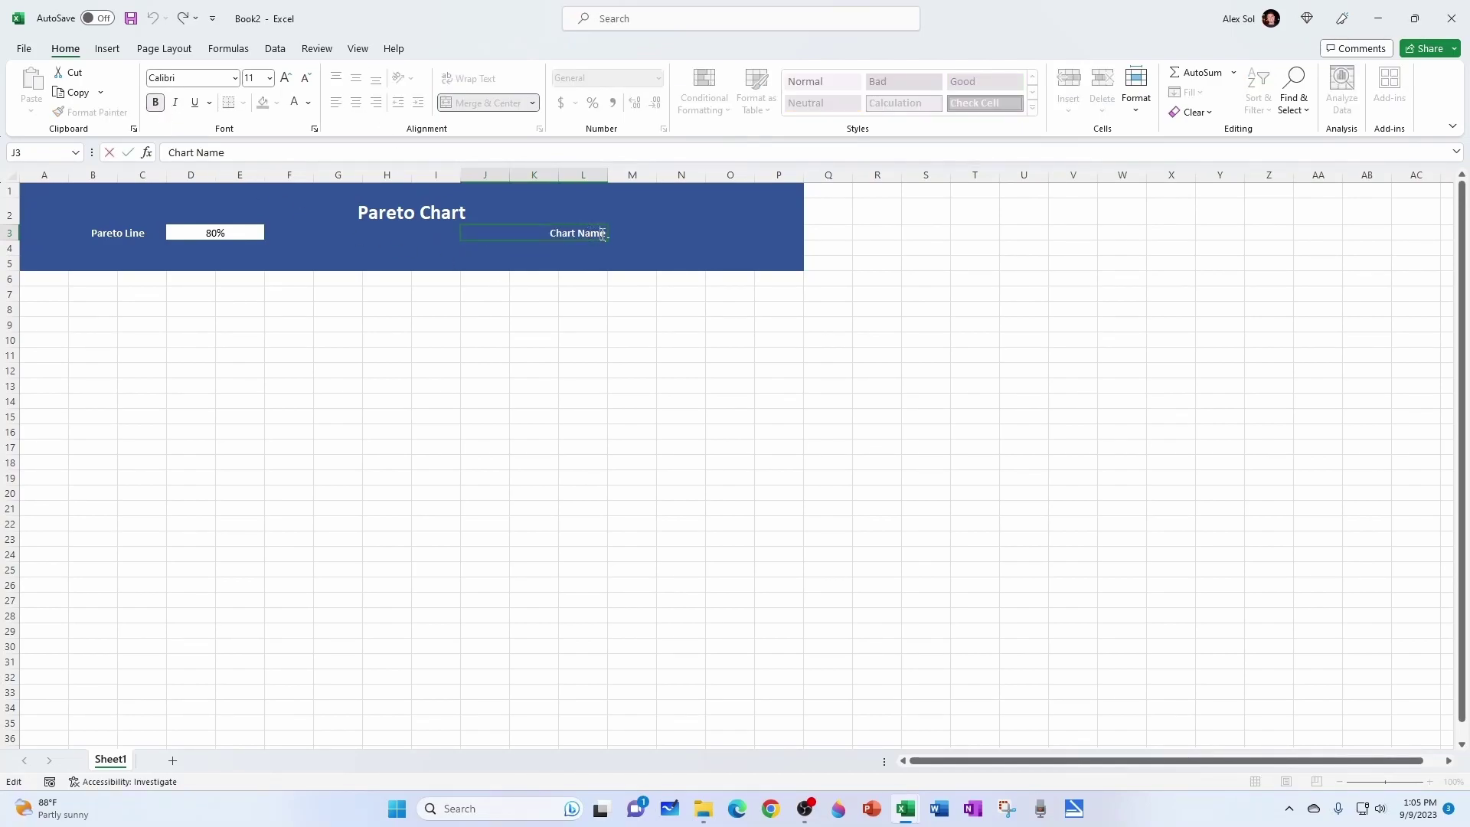
pyautogui.write(':')
pyautogui.click(597, 262)
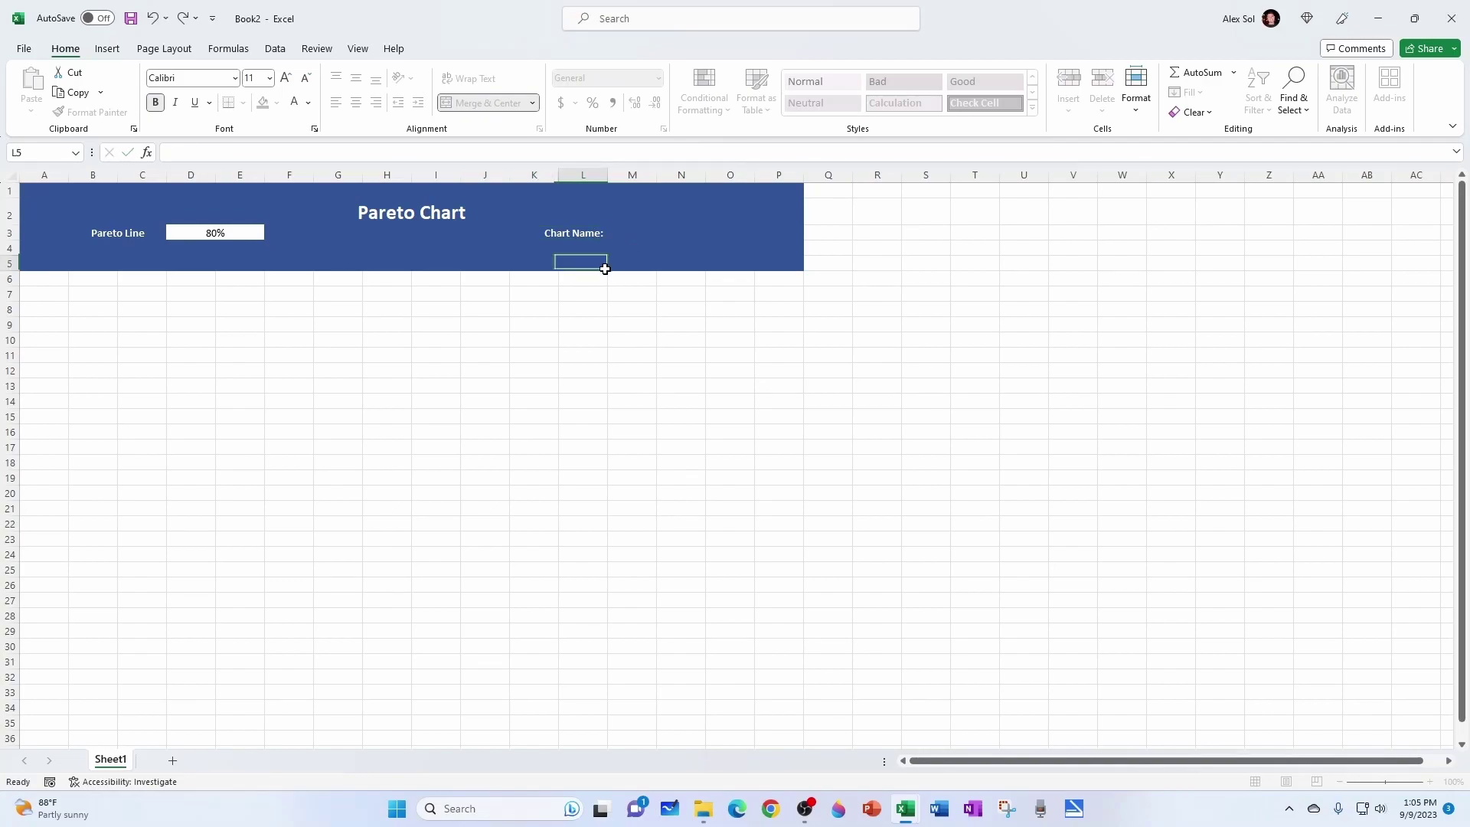
# Change the B3 label to 'Pareto Line:' and right-align it.
pyautogui.click(141, 236)
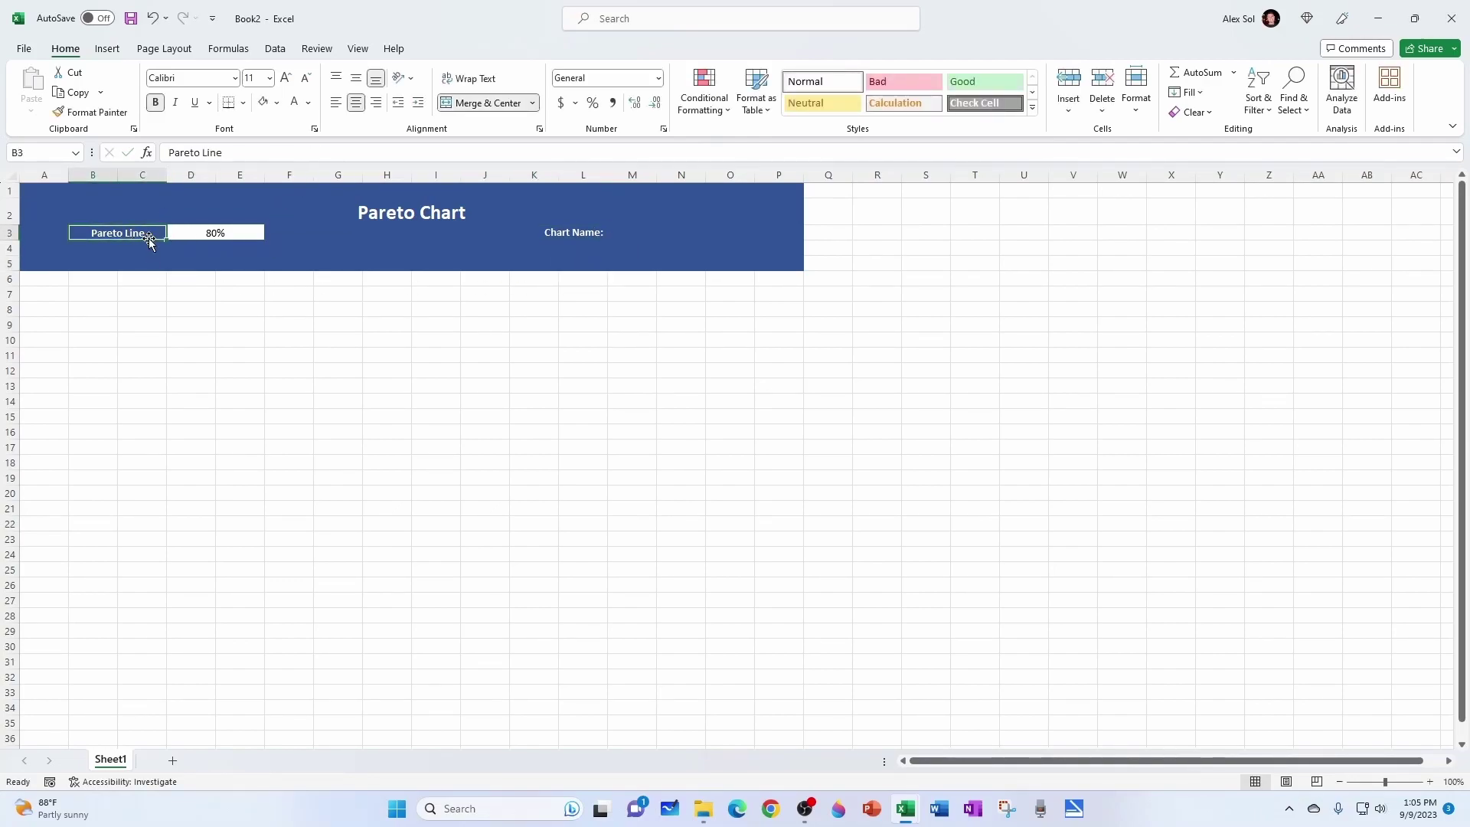
pyautogui.doubleClick(161, 239)
pyautogui.write(':')
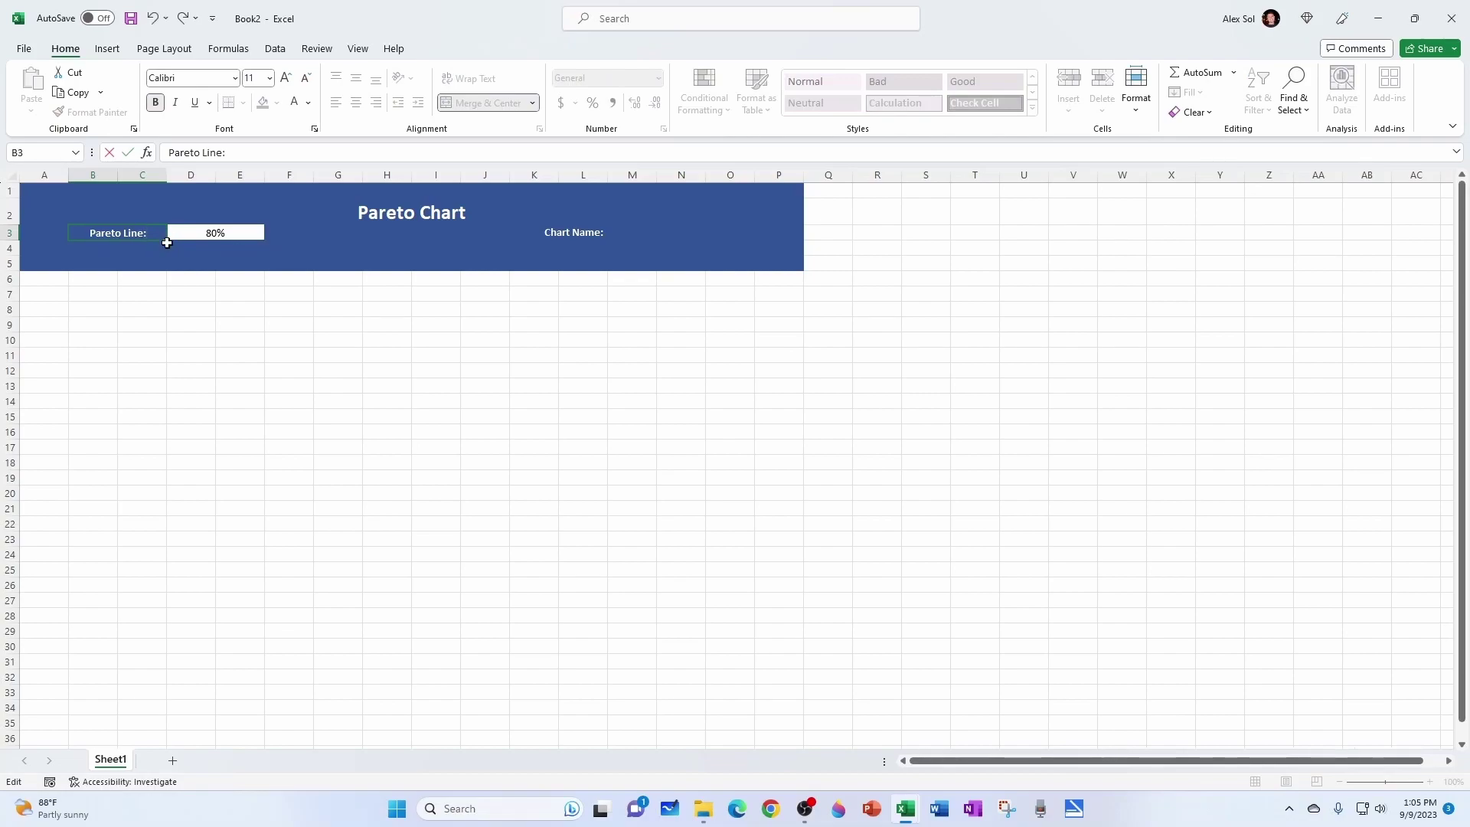
pyautogui.click(140, 268)
pyautogui.click(127, 236)
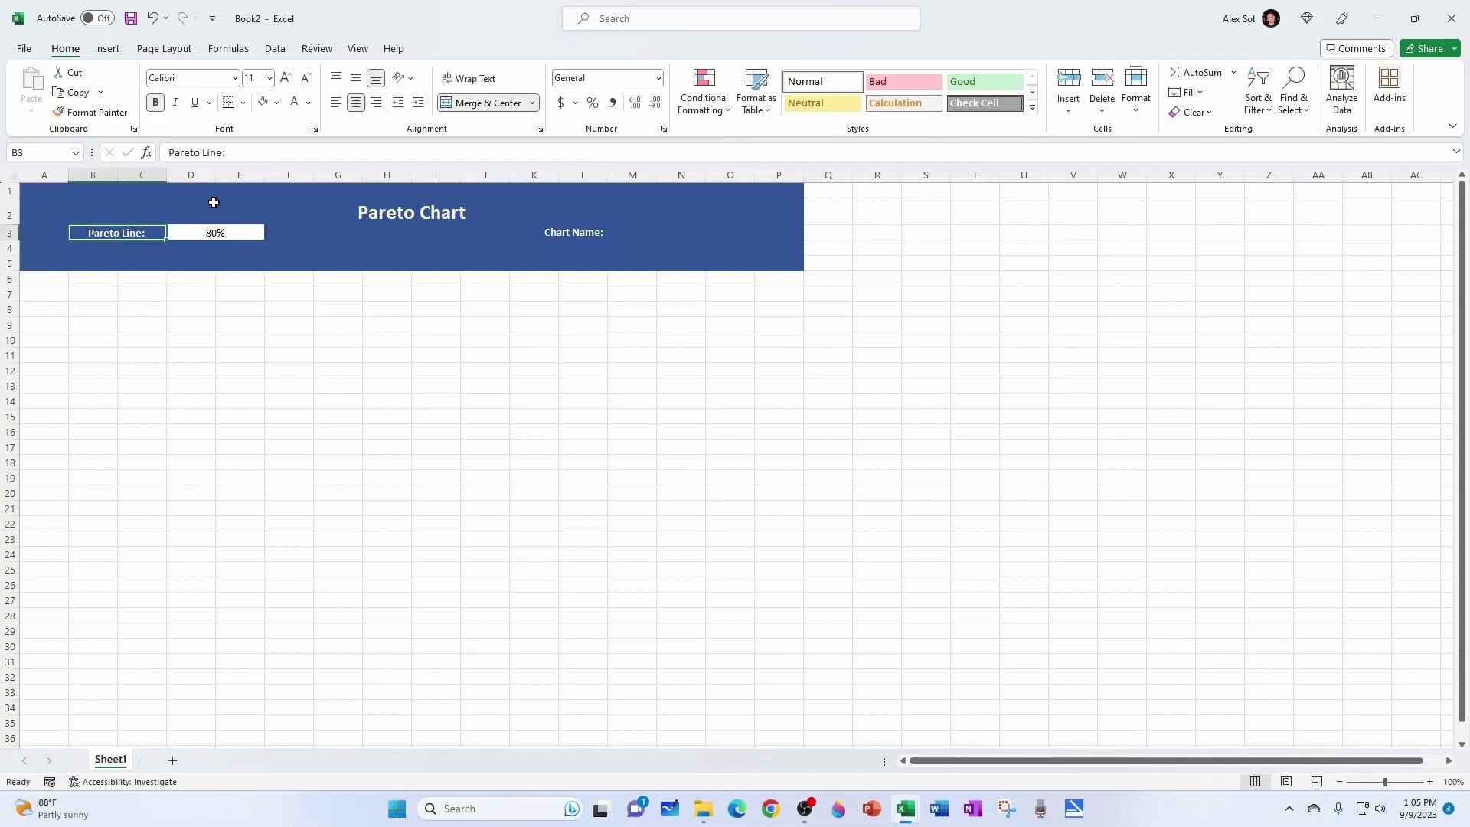
pyautogui.click(375, 105)
pyautogui.click(336, 247)
pyautogui.click(215, 232)
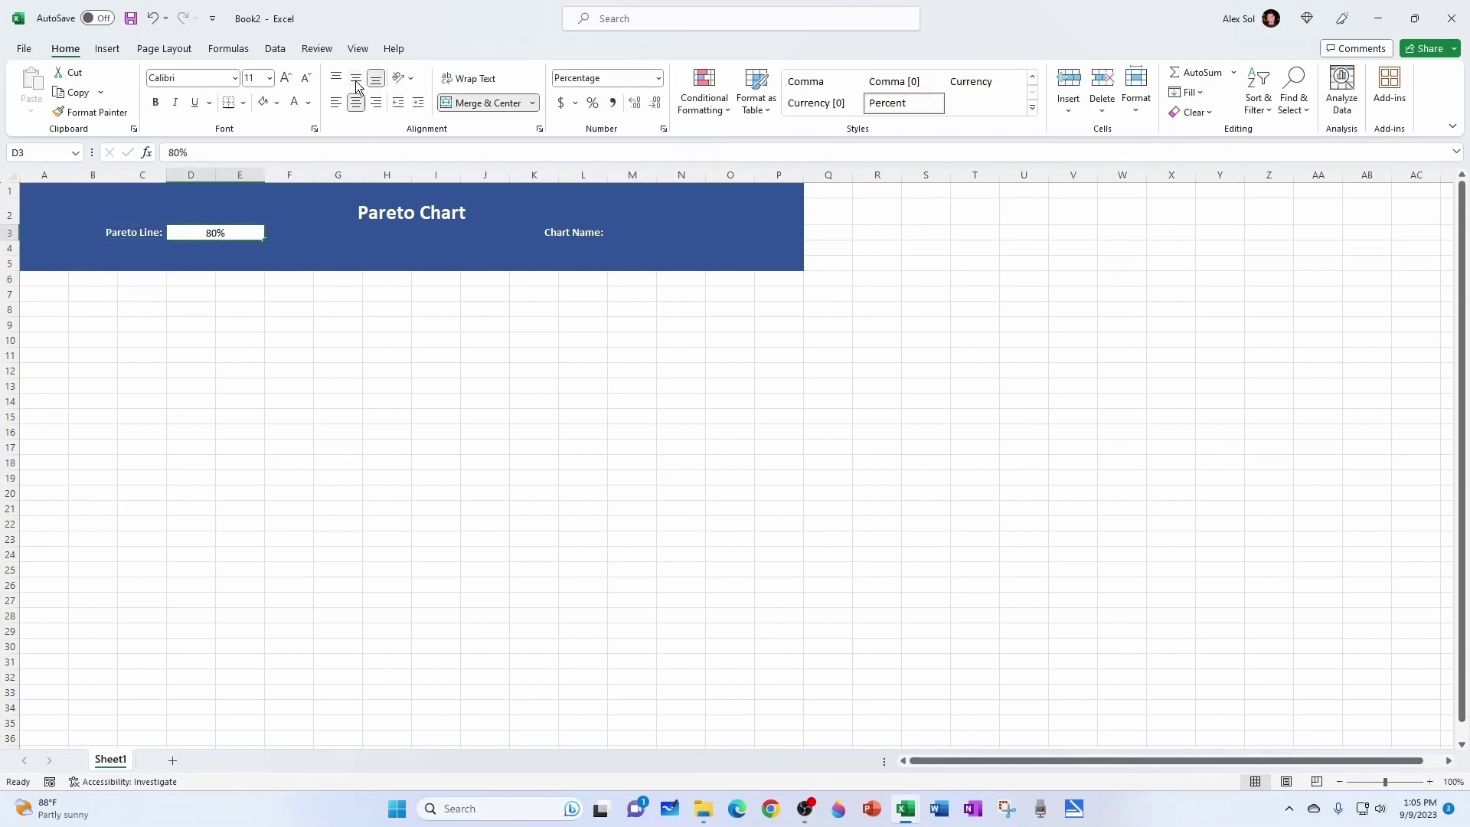
# Merge M3:O3 into one cell for the chart name entry box.
pyautogui.click(627, 233)
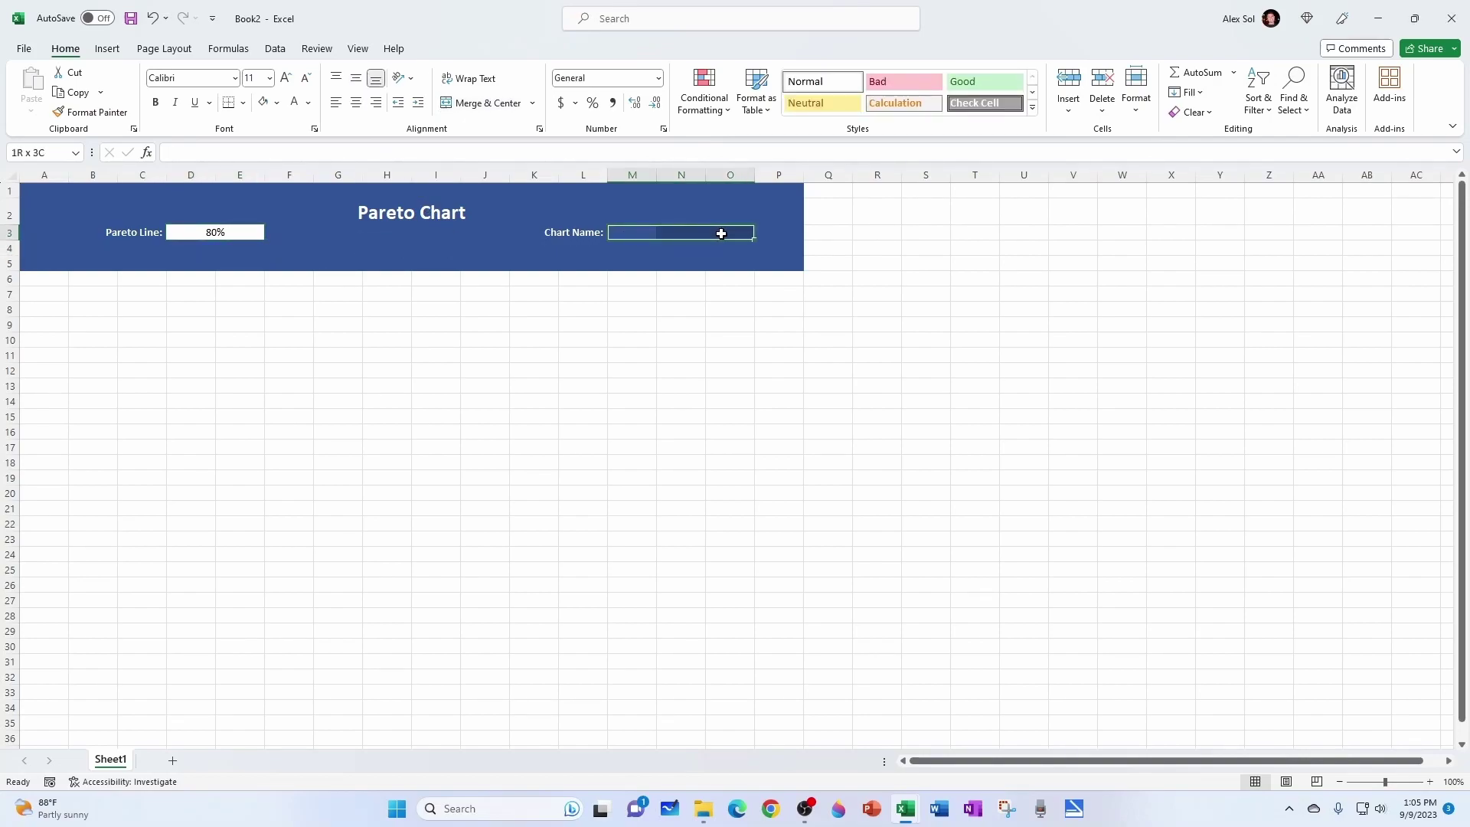
pyautogui.moveTo(628, 234); pyautogui.dragTo(721, 235)
pyautogui.click(485, 108)
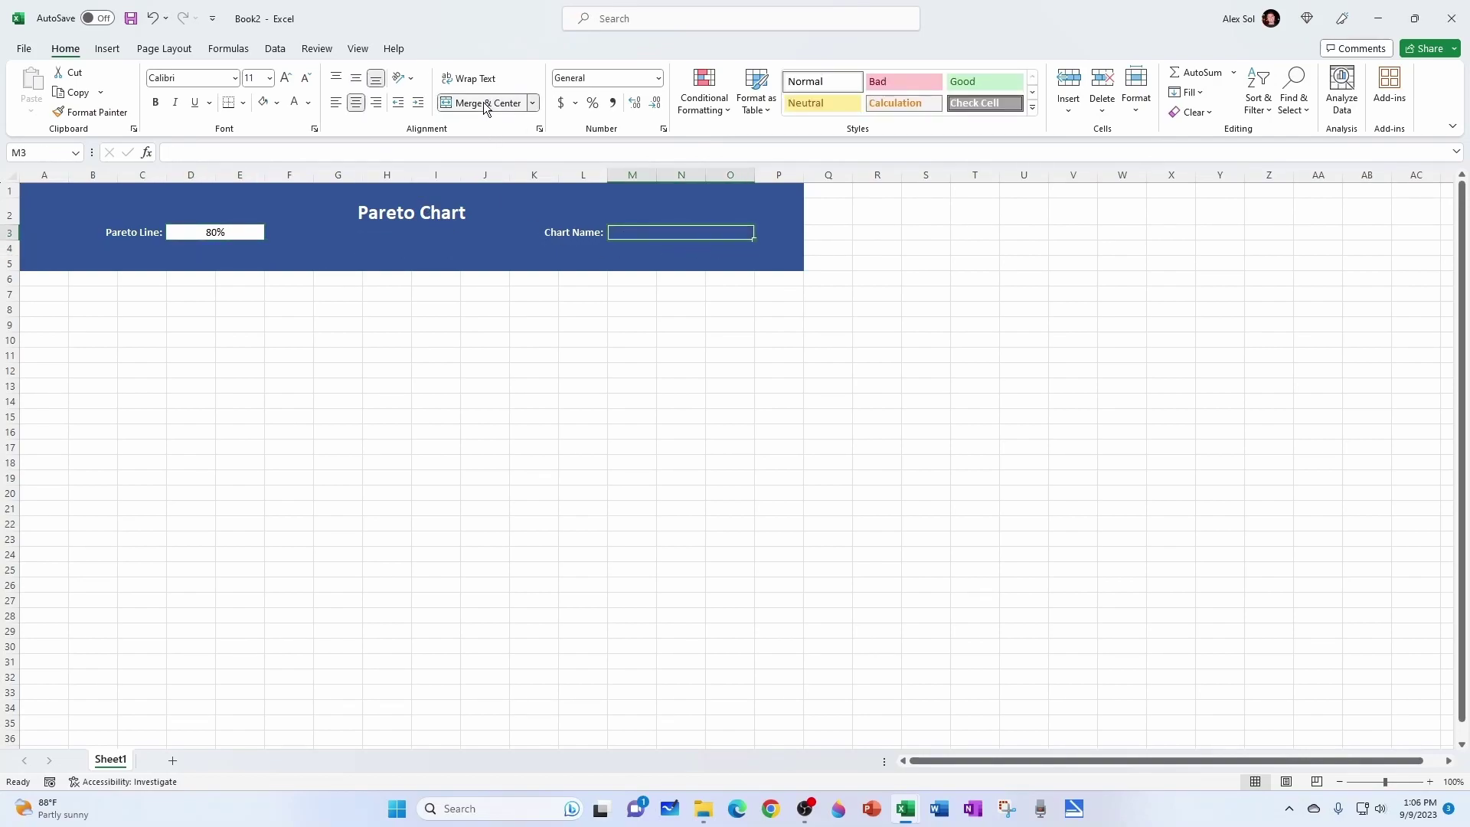
pyautogui.click(276, 103)
# Fill the chart name box white and enter headings Item Label, Occurances, %, Cumulative %, Line.
pyautogui.click(262, 142)
pyautogui.click(474, 247)
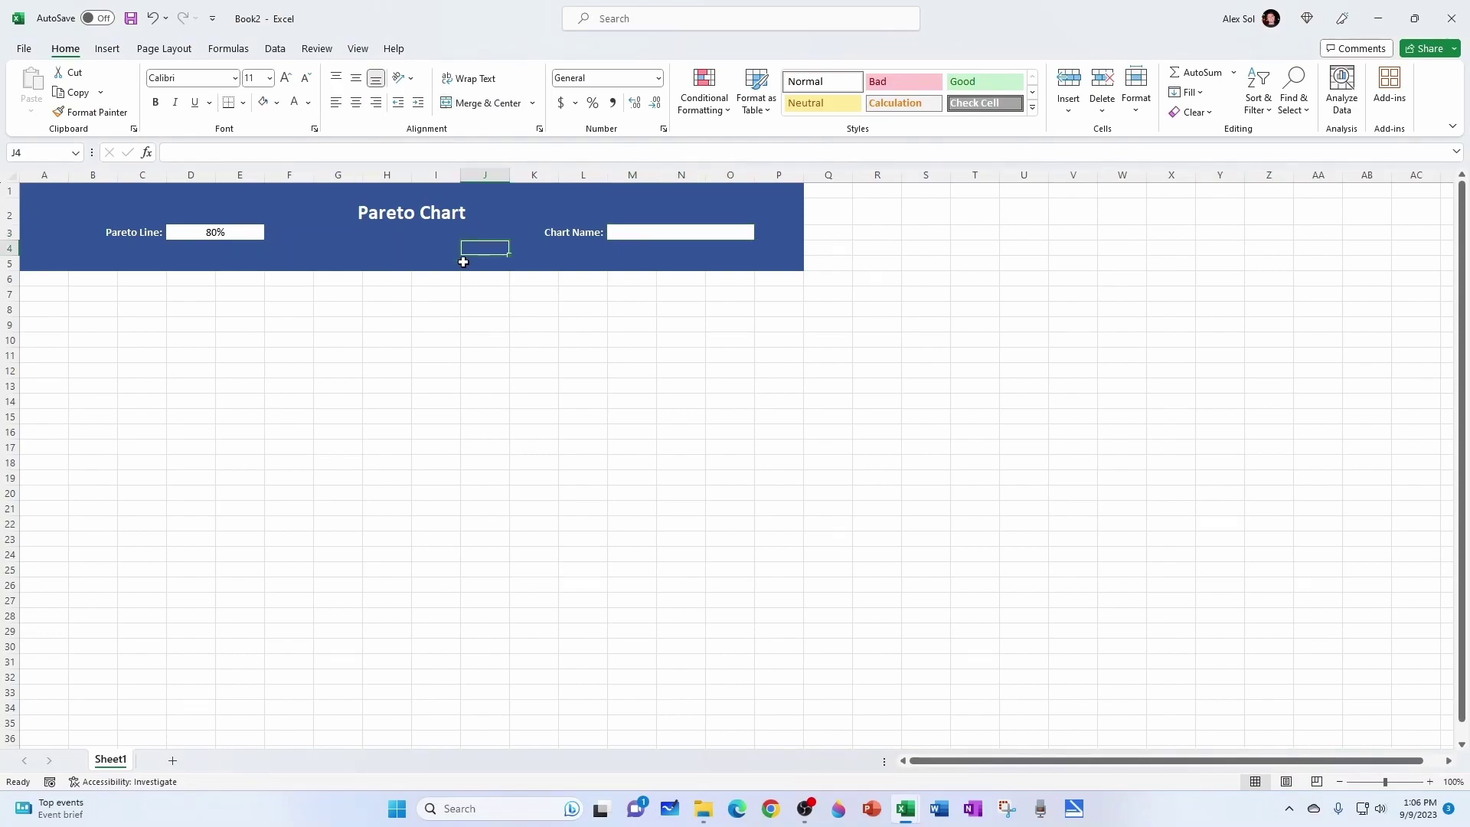
pyautogui.doubleClick(103, 282)
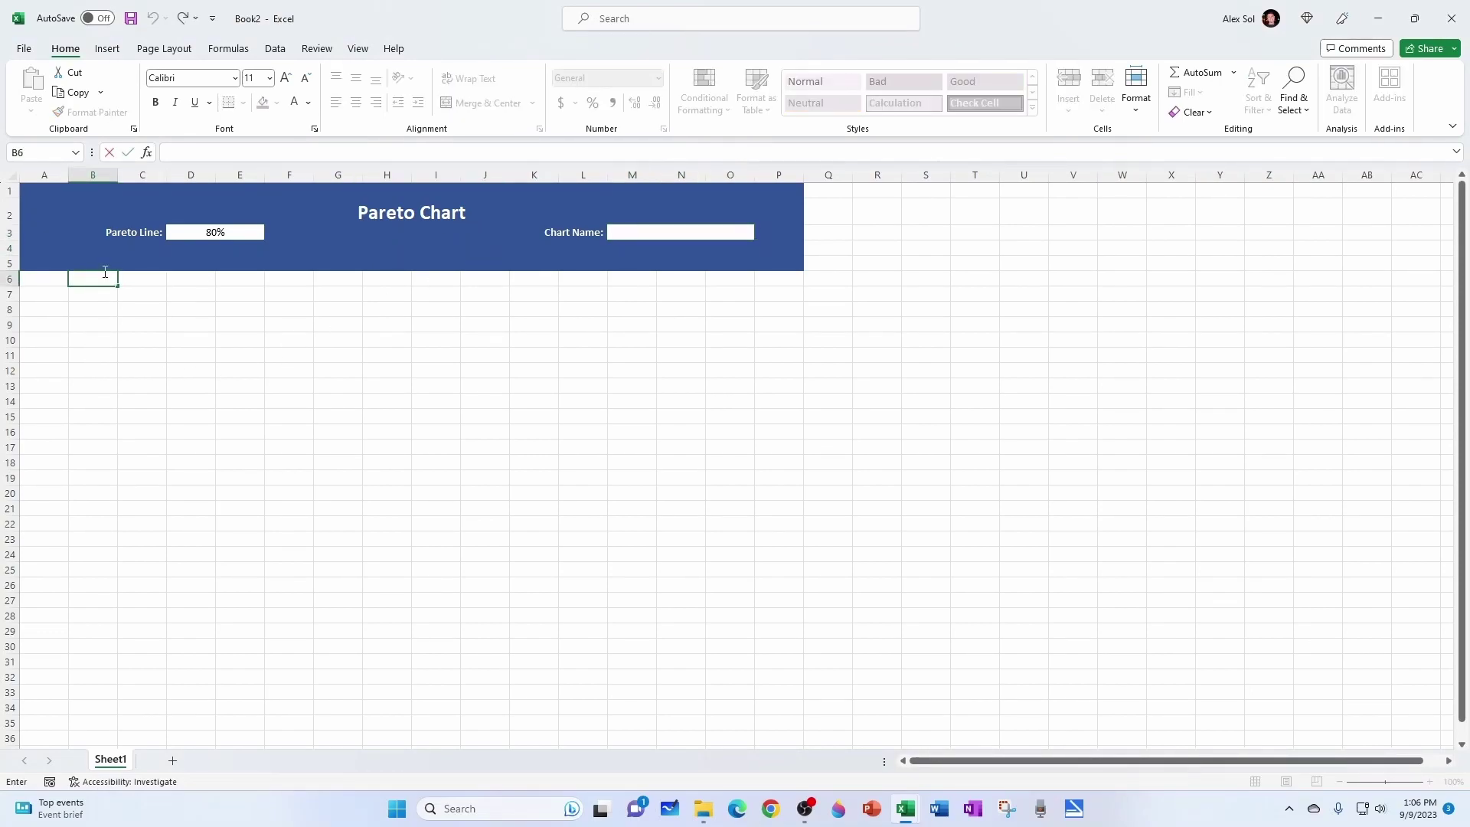
pyautogui.write('Item Label')
pyautogui.doubleClick(147, 283)
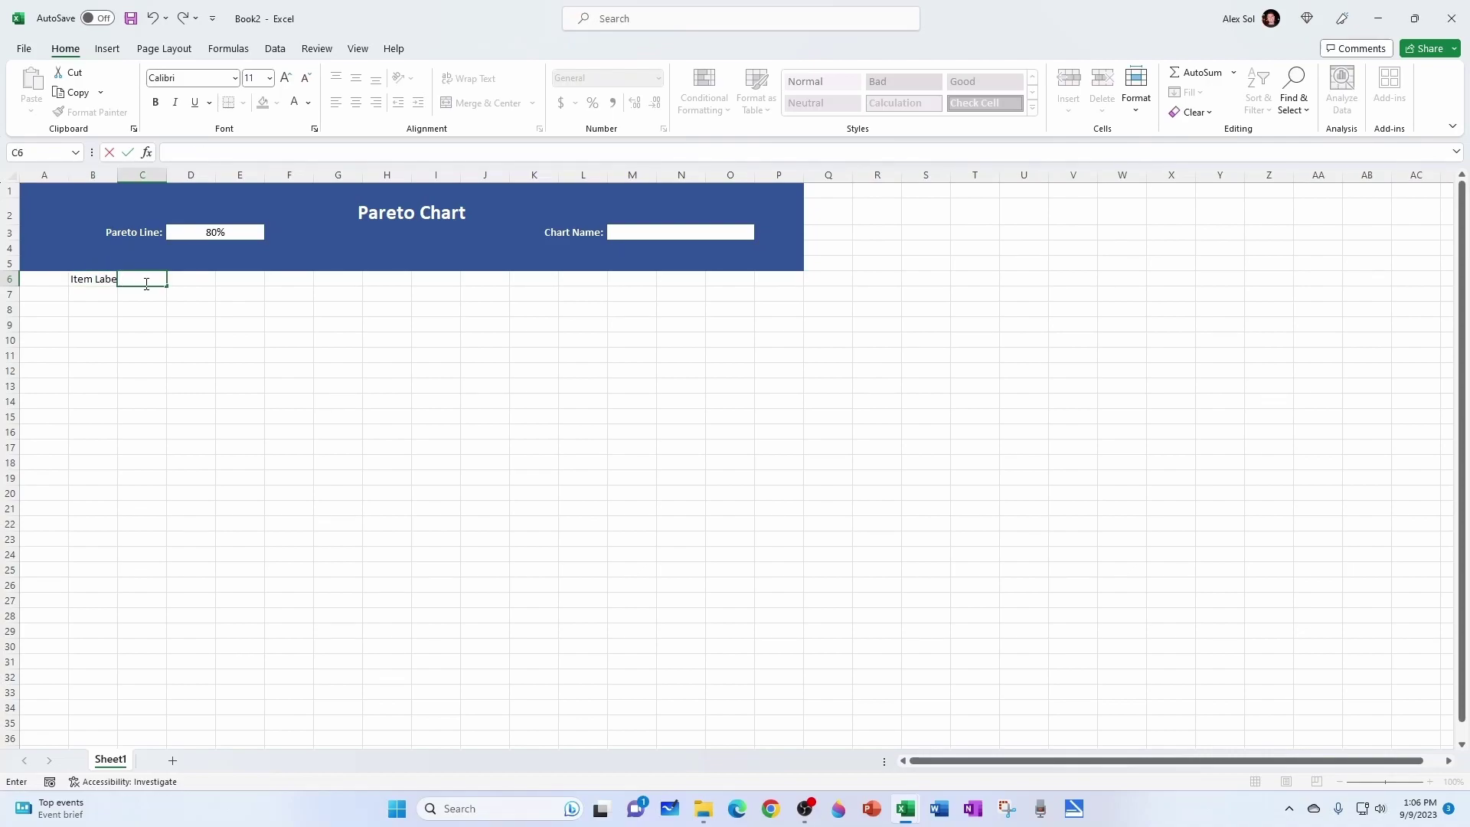
pyautogui.write('Occurrences')
pyautogui.press('Tab')
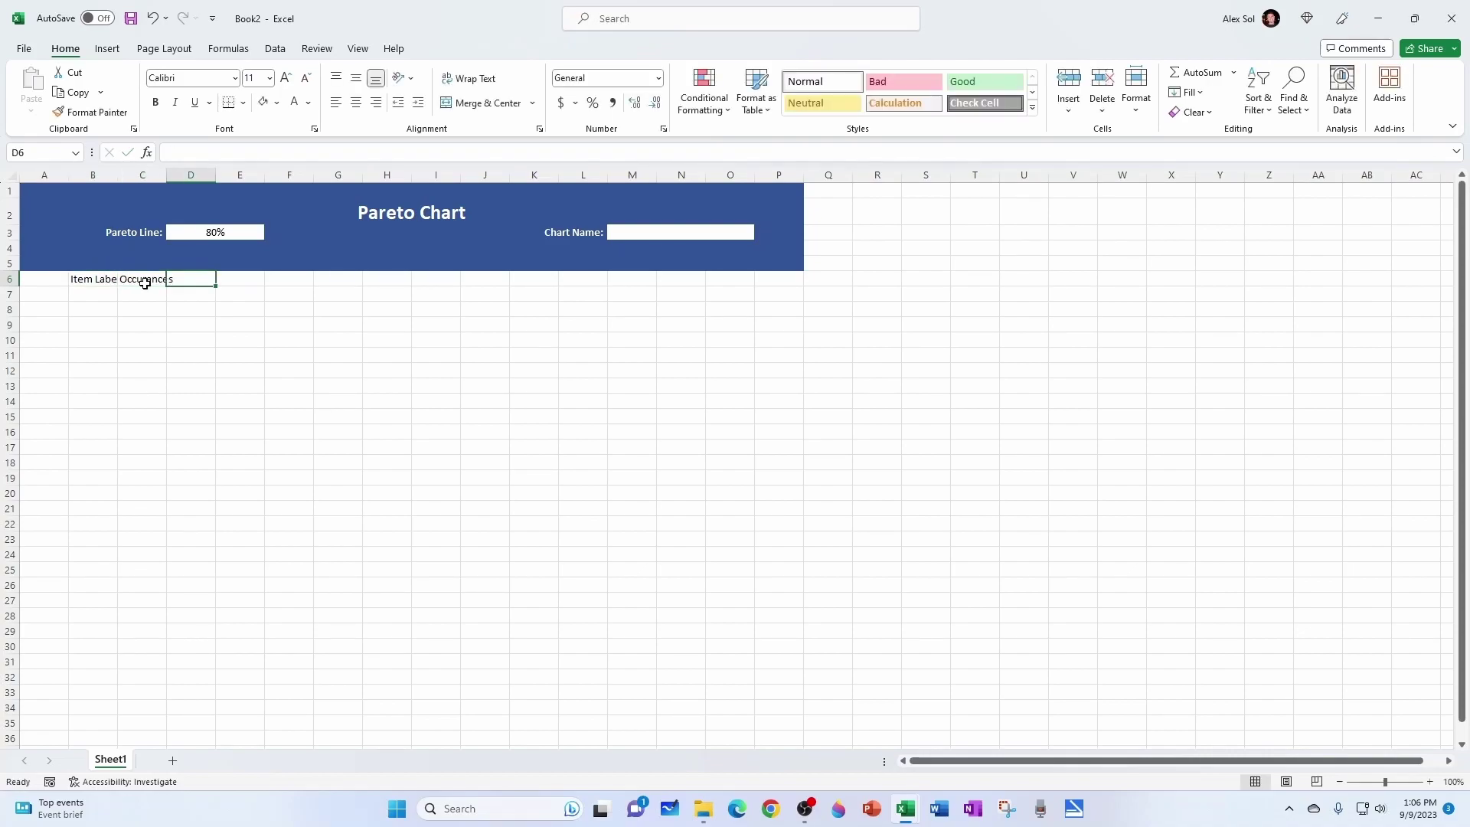
pyautogui.write('%')
pyautogui.press('Tab')
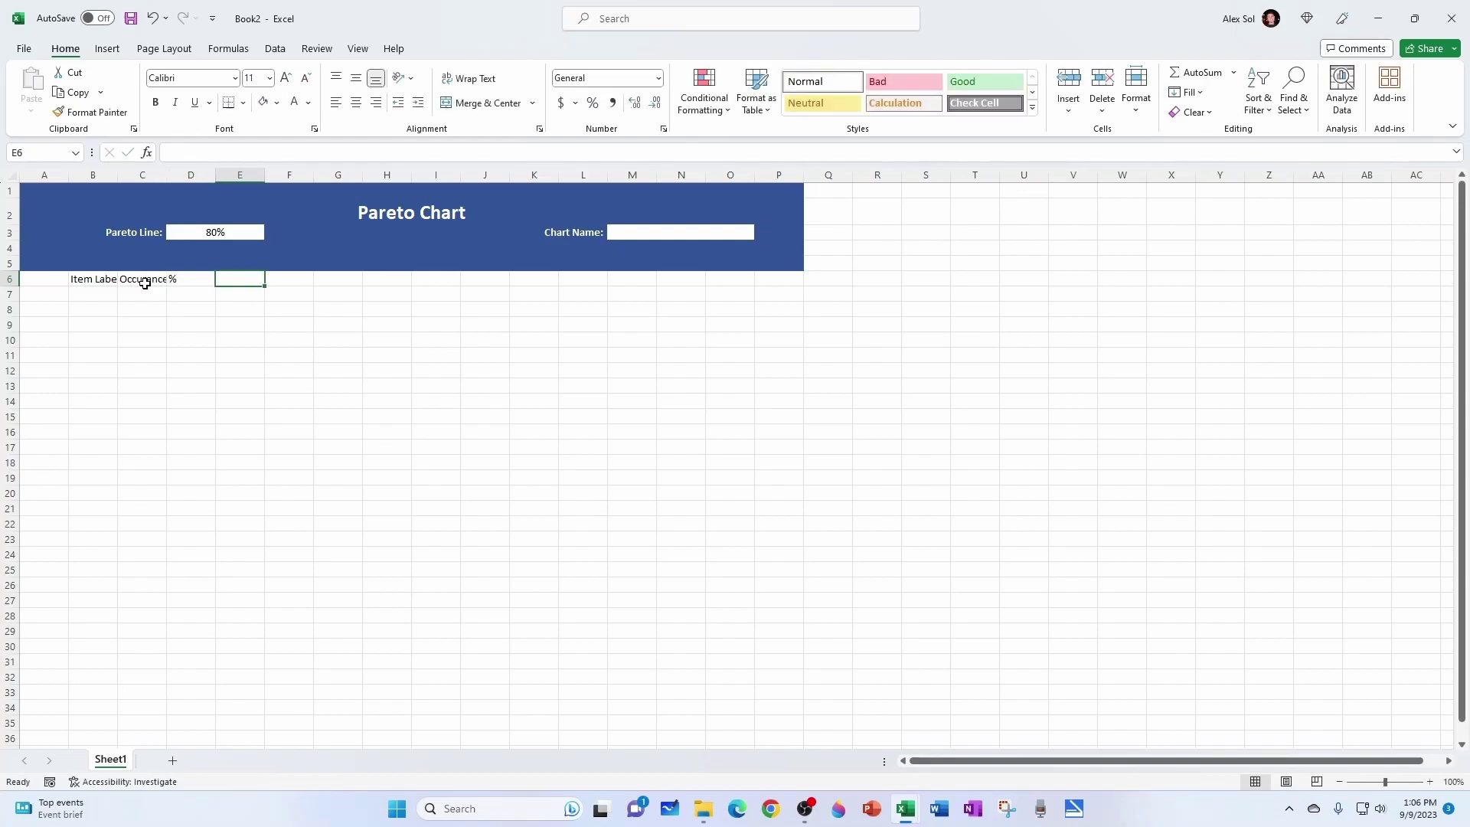
pyautogui.write('C')
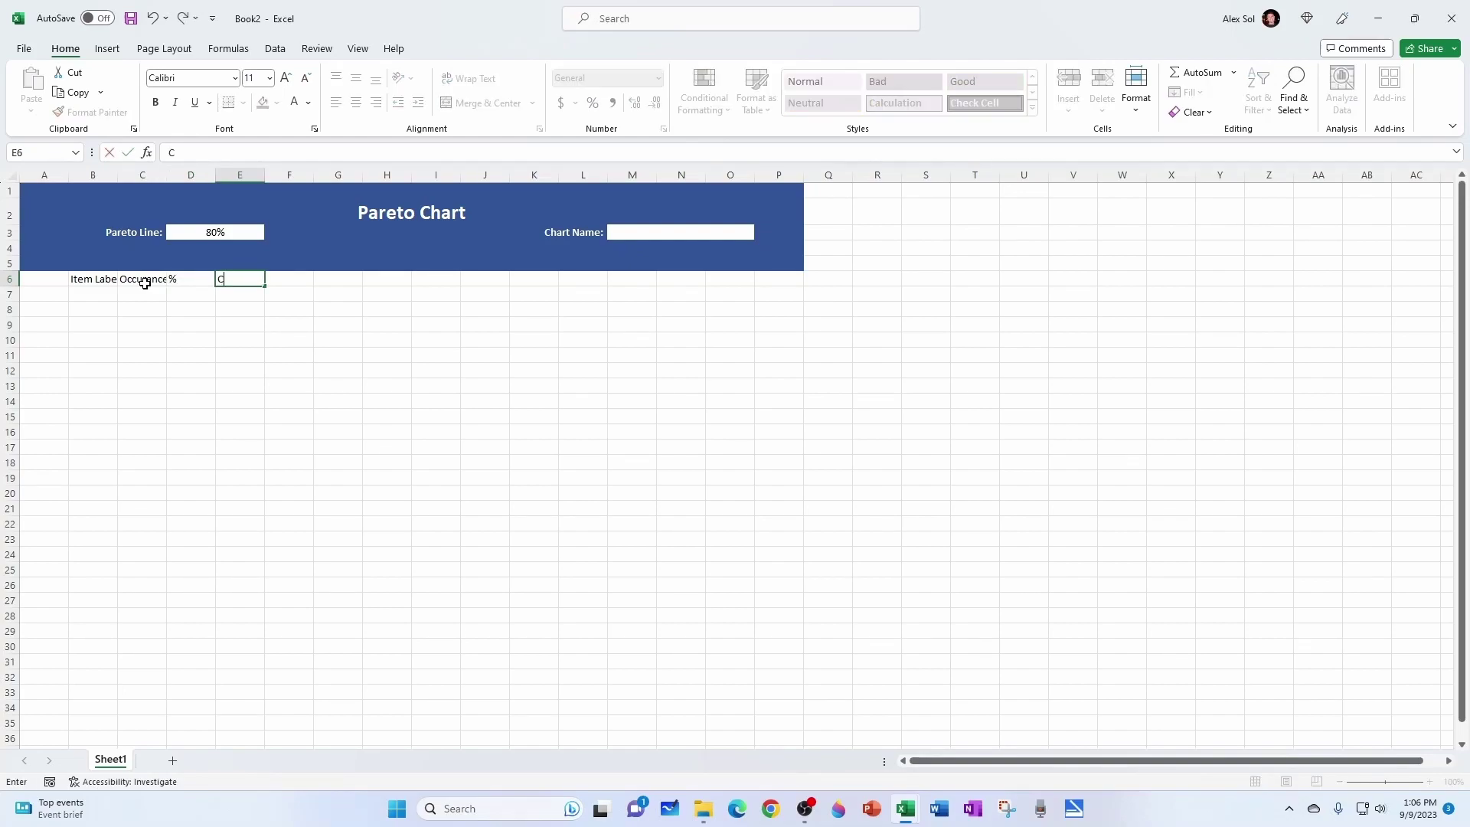
pyautogui.write('umulative %')
pyautogui.press('Tab')
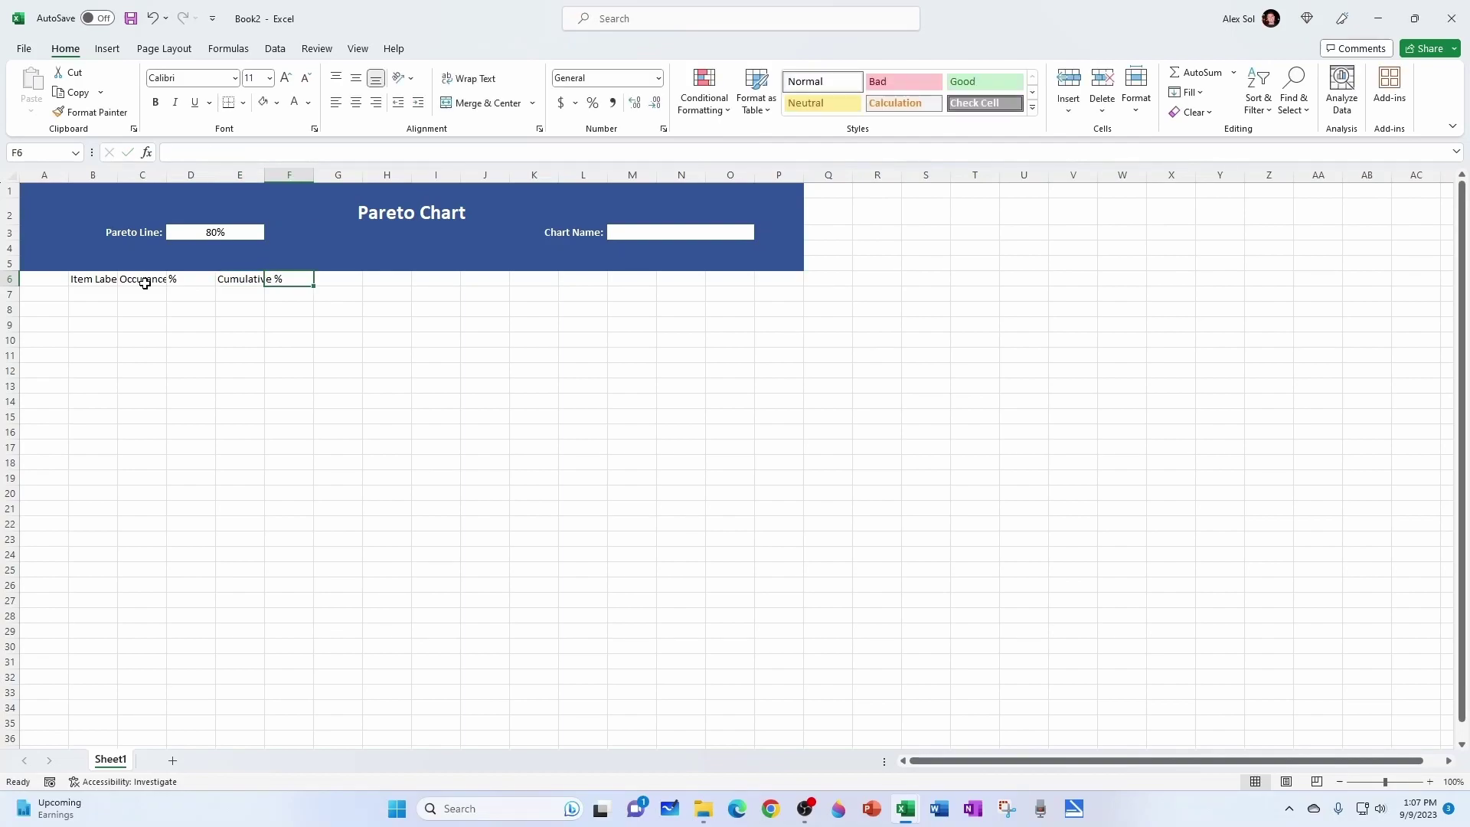
pyautogui.write('Line')
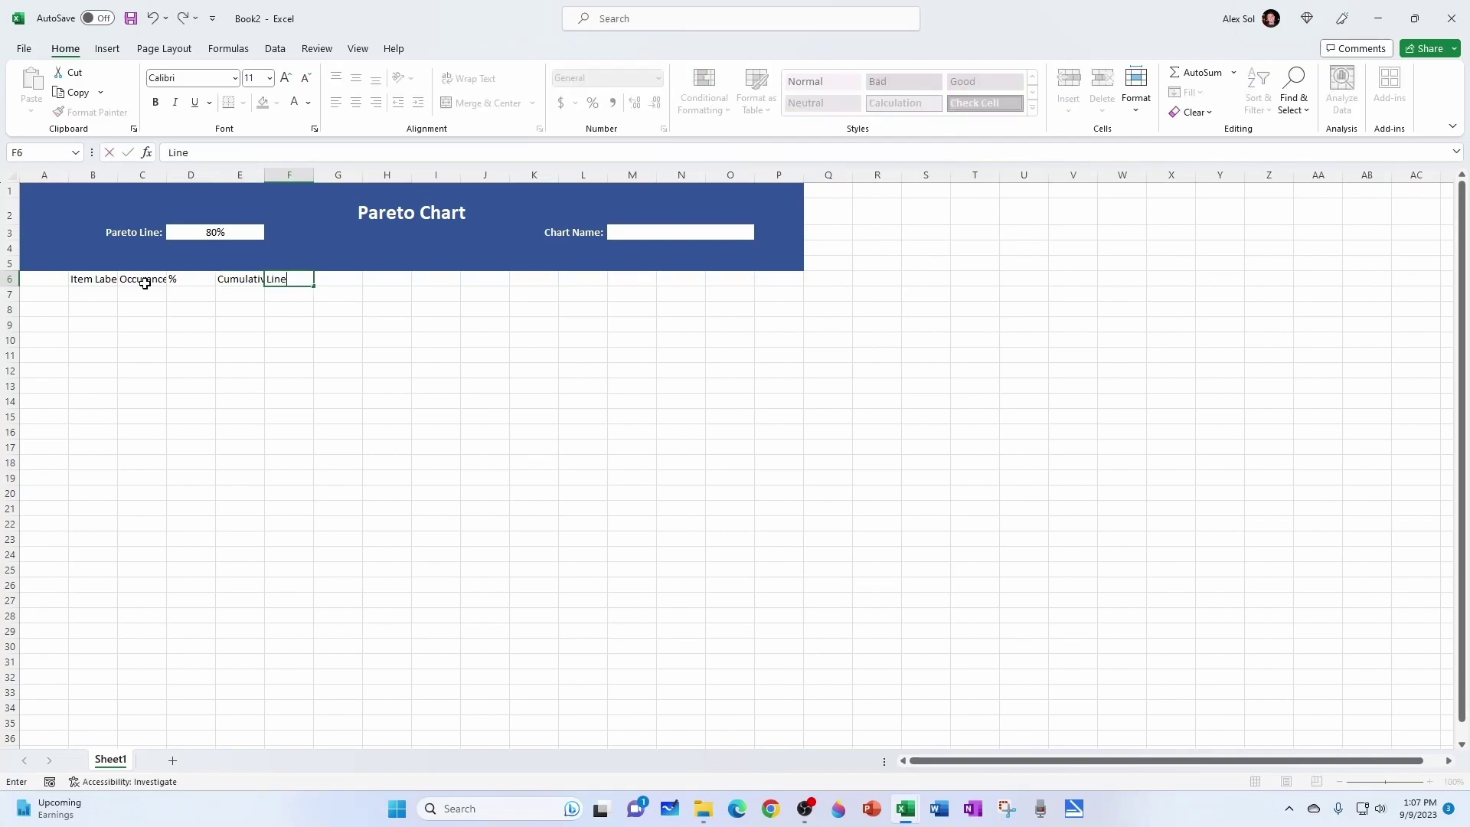
pyautogui.click(142, 368)
pyautogui.click(11, 174)
# Autofit columns, widen Occurances and Cumulative %, and select the B6:F30 table area.
pyautogui.doubleClick(70, 174)
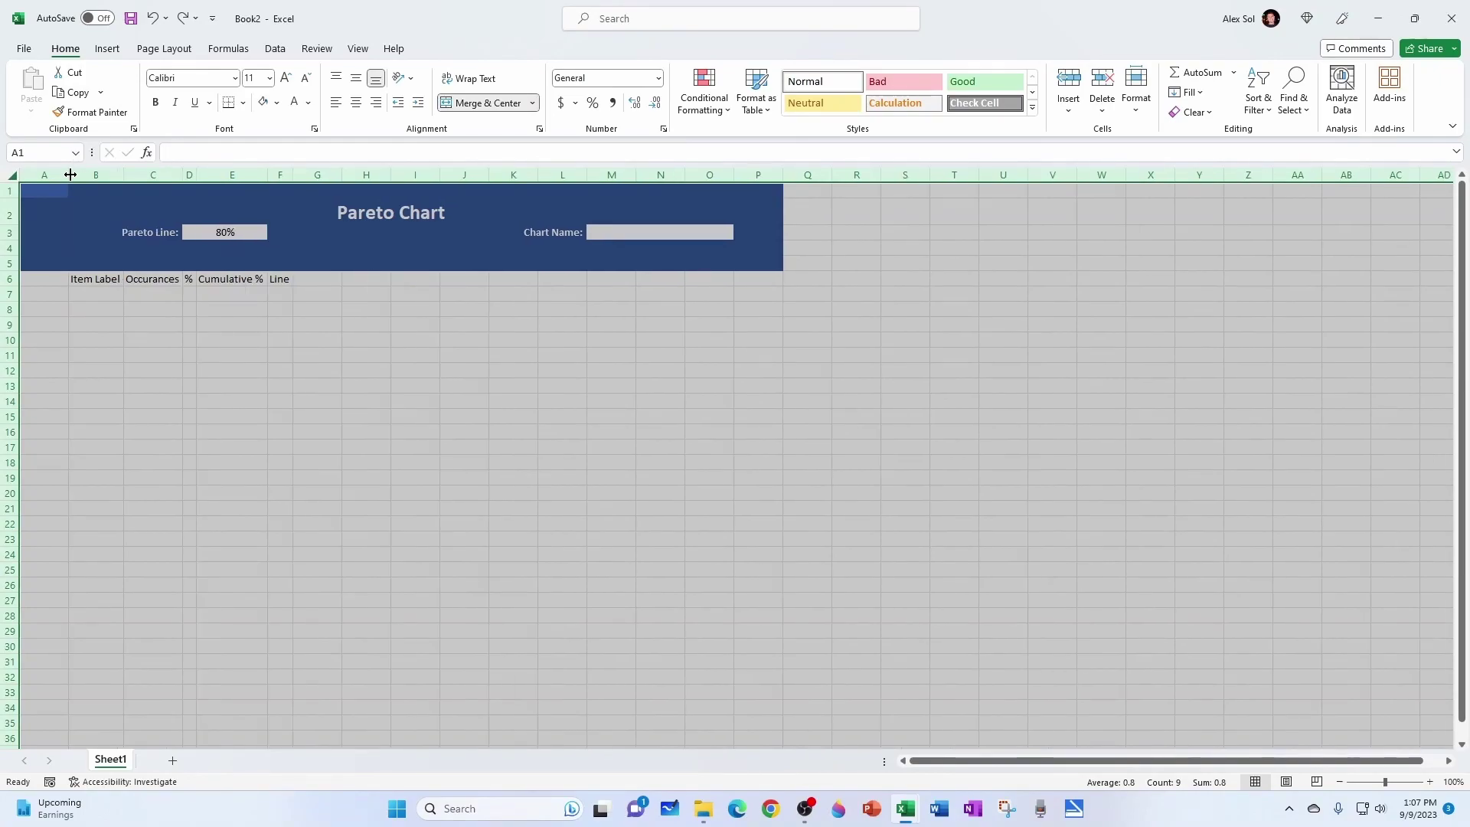
pyautogui.click(287, 321)
pyautogui.moveTo(95, 279); pyautogui.dragTo(308, 280)
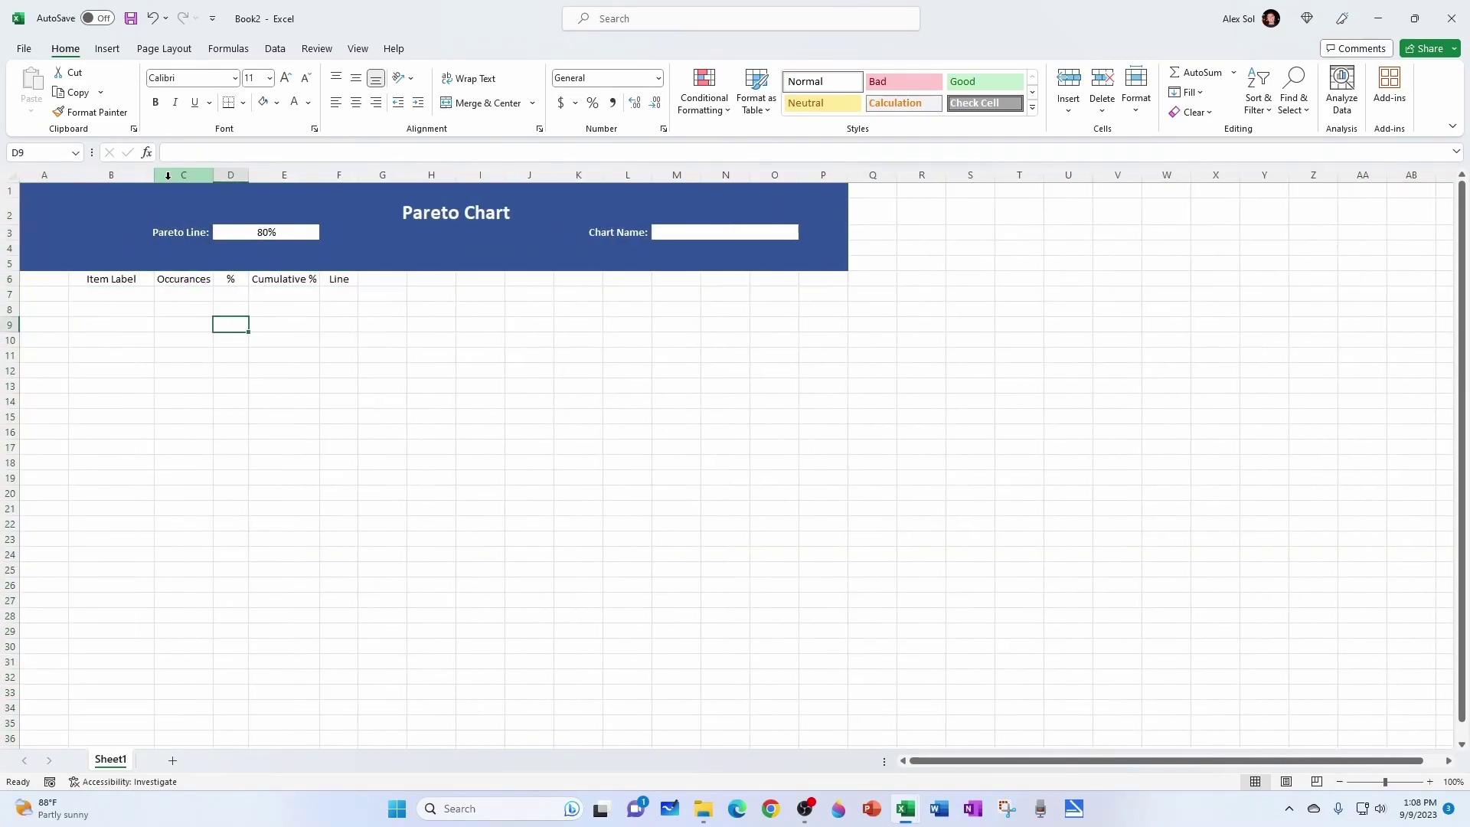
pyautogui.moveTo(213, 175); pyautogui.dragTo(230, 176)
pyautogui.moveTo(337, 174); pyautogui.dragTo(364, 175)
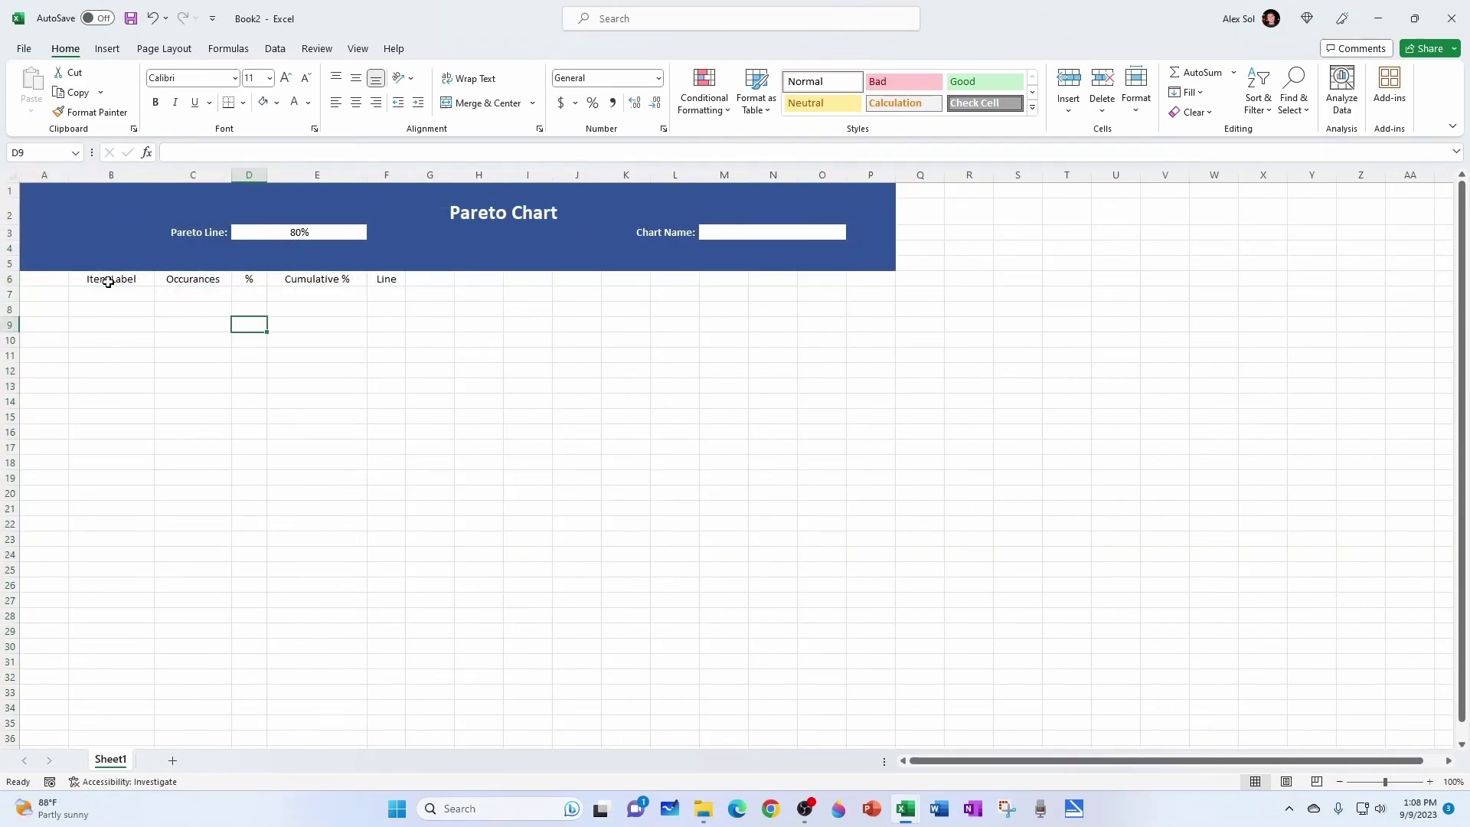
pyautogui.moveTo(107, 282); pyautogui.dragTo(348, 641)
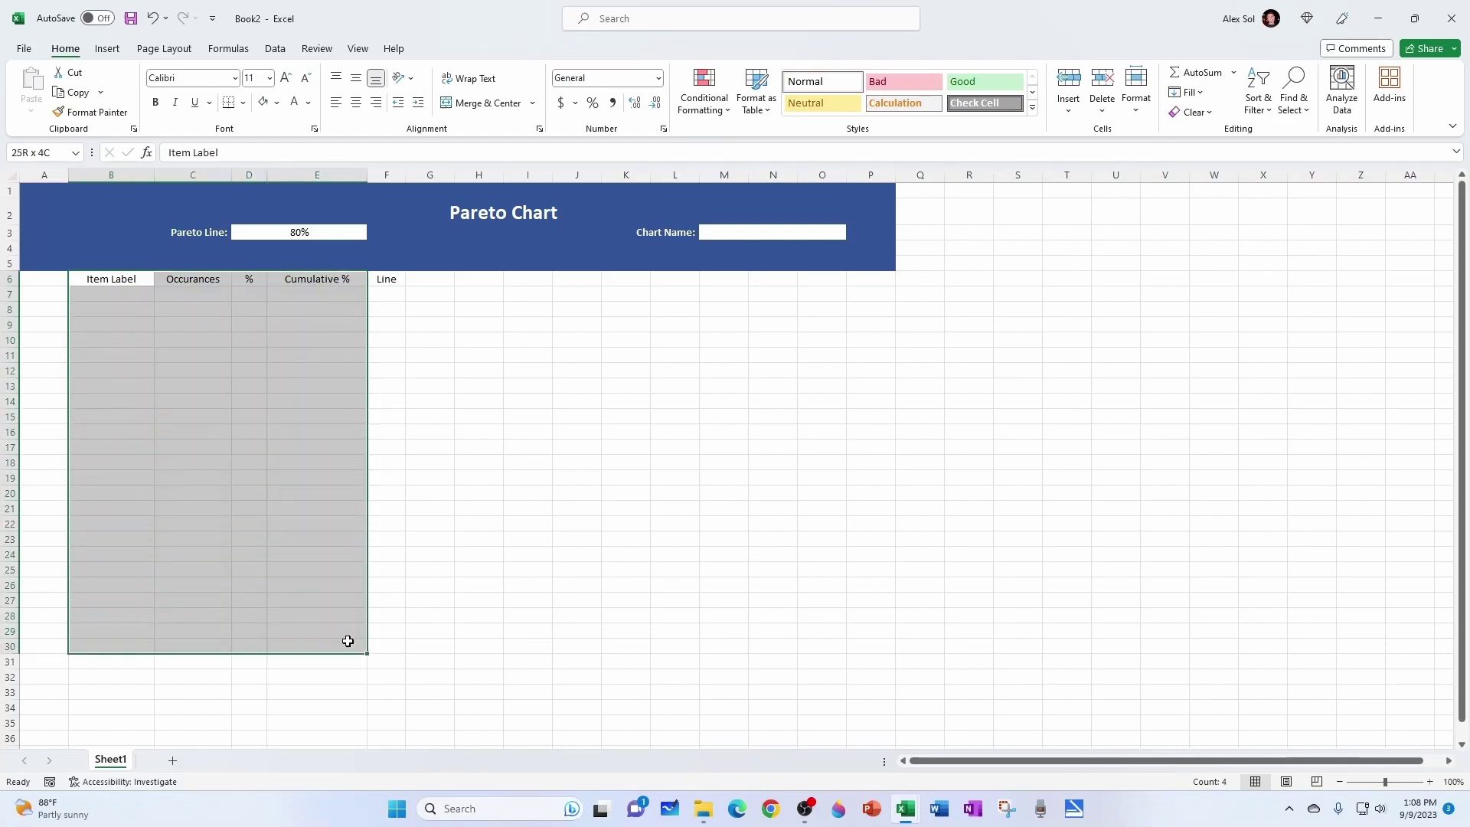
pyautogui.moveTo(369, 642); pyautogui.dragTo(372, 635)
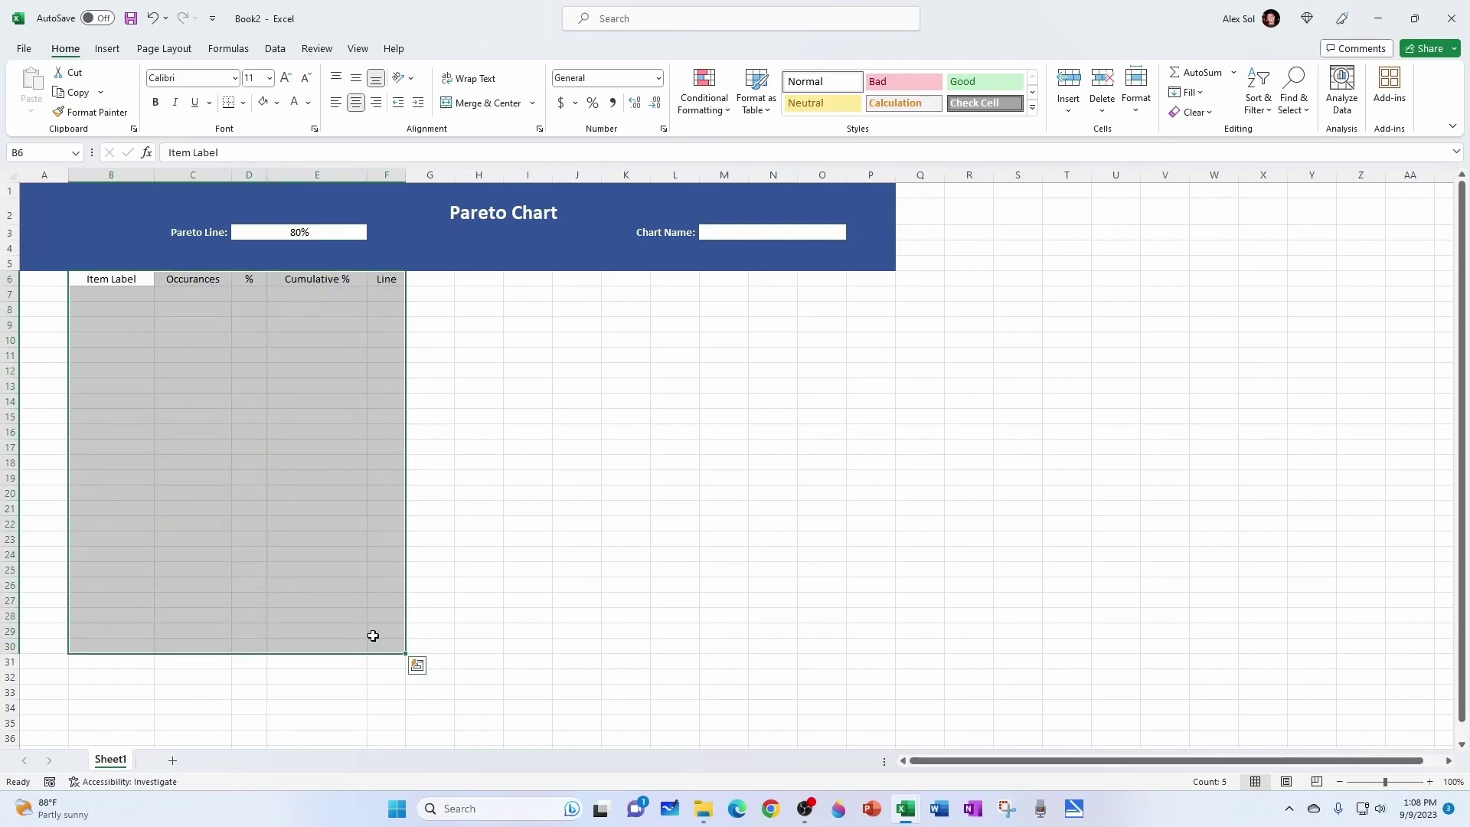
# Format B6:F30 as a banded table with headers and widen its columns.
pyautogui.click(756, 104)
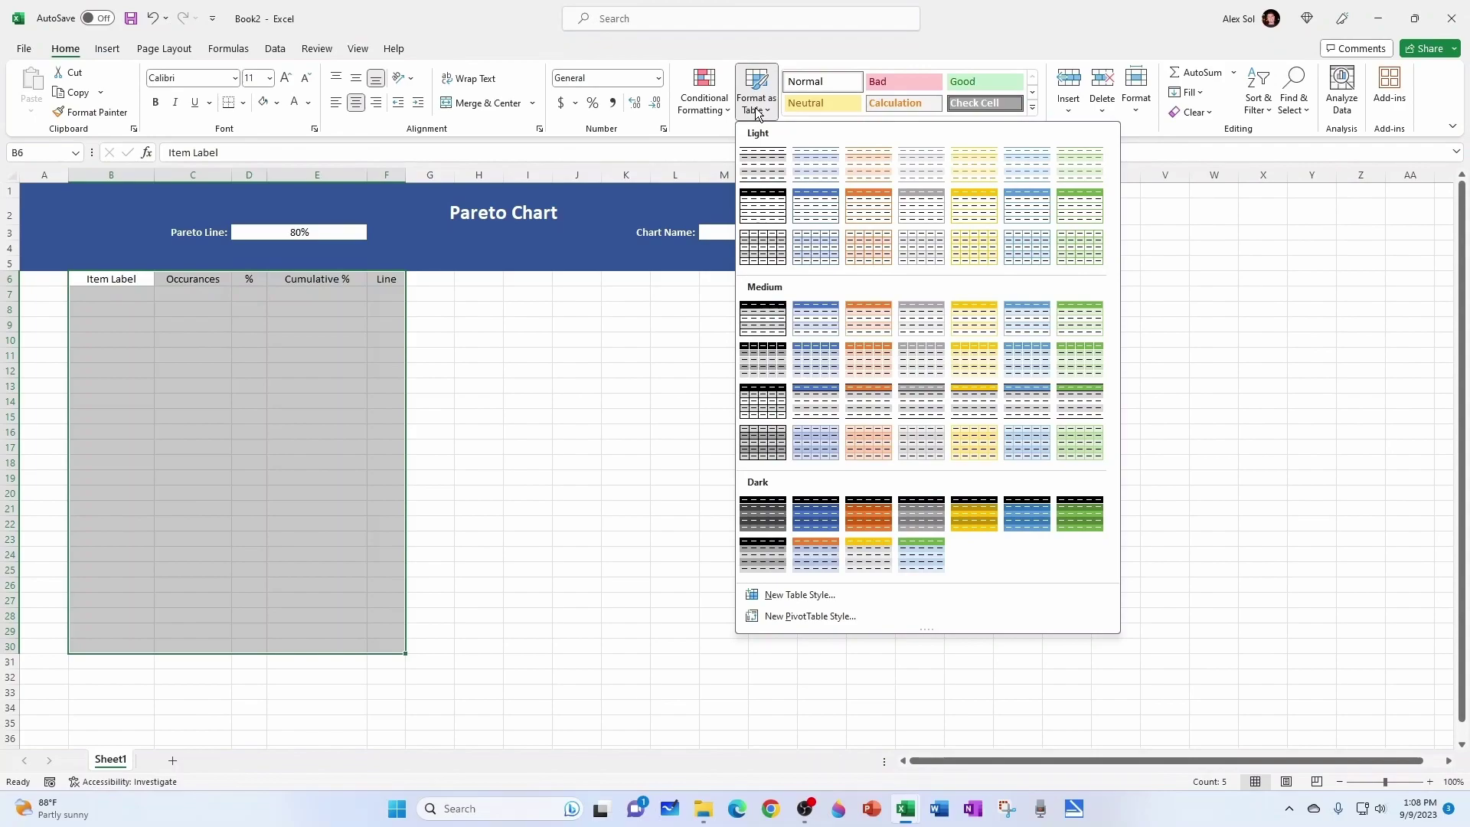
pyautogui.click(815, 245)
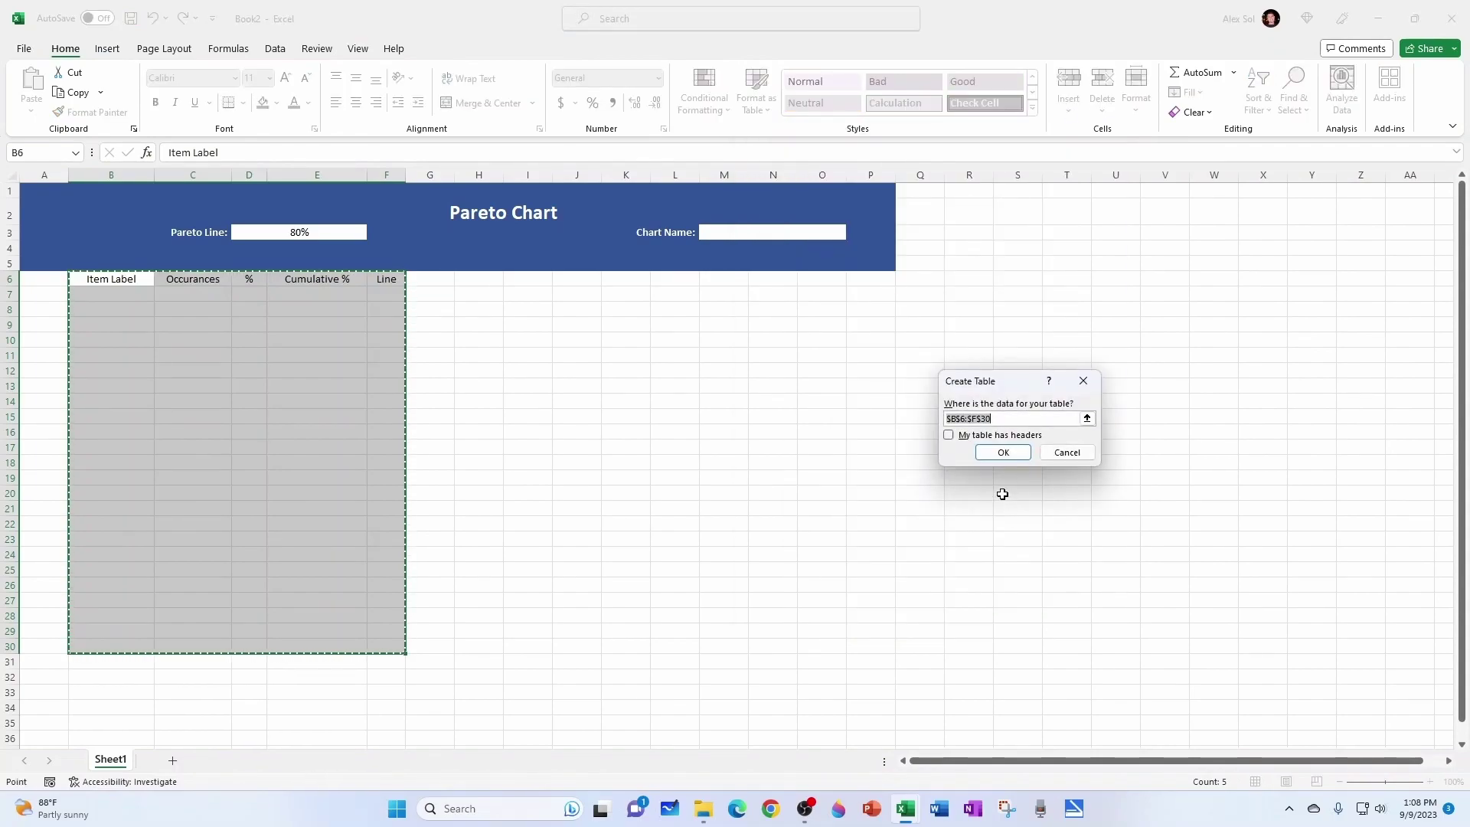
pyautogui.click(949, 436)
pyautogui.click(1000, 453)
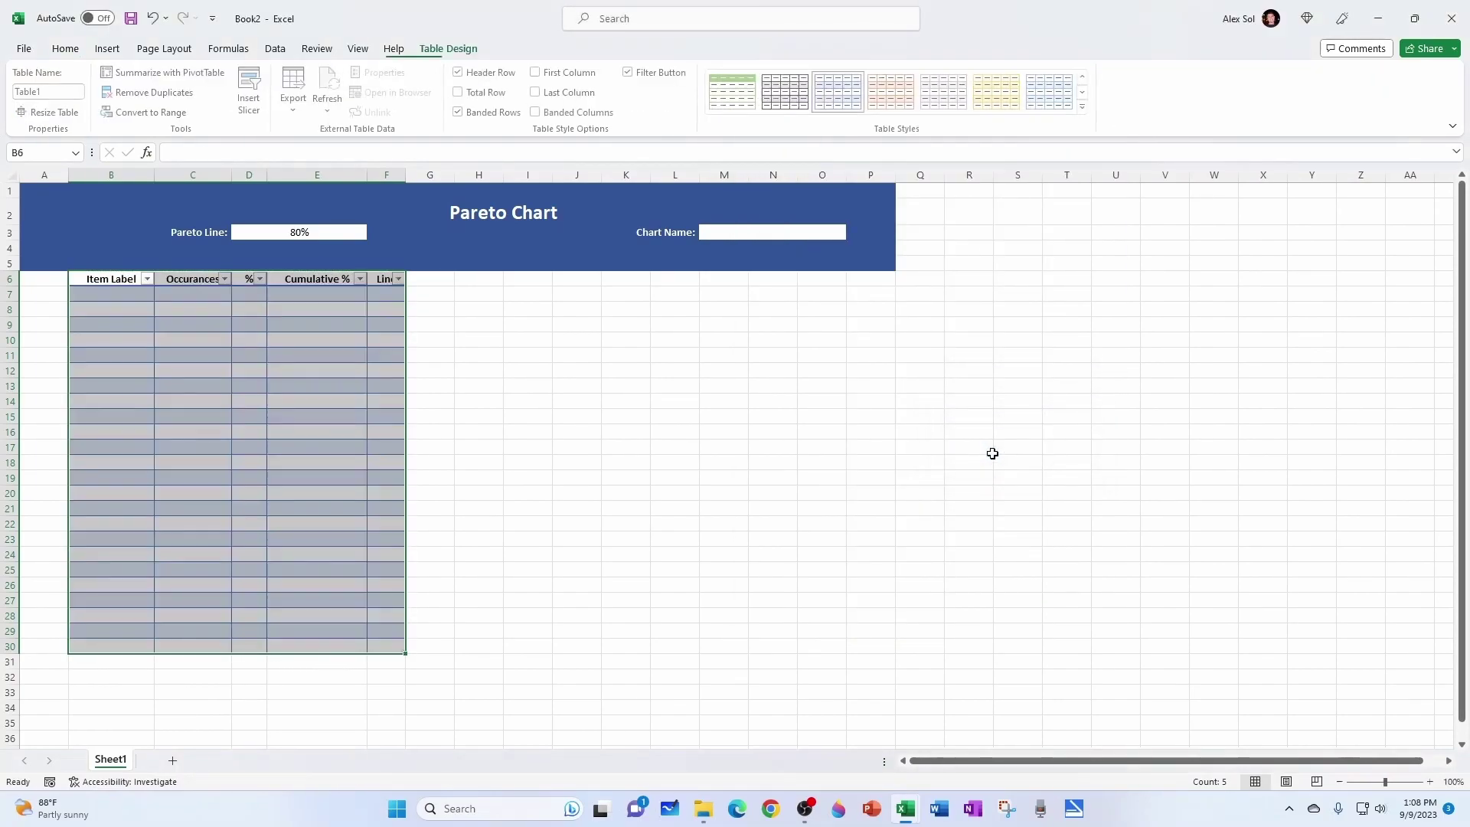
pyautogui.click(677, 429)
pyautogui.moveTo(404, 173); pyautogui.dragTo(443, 173)
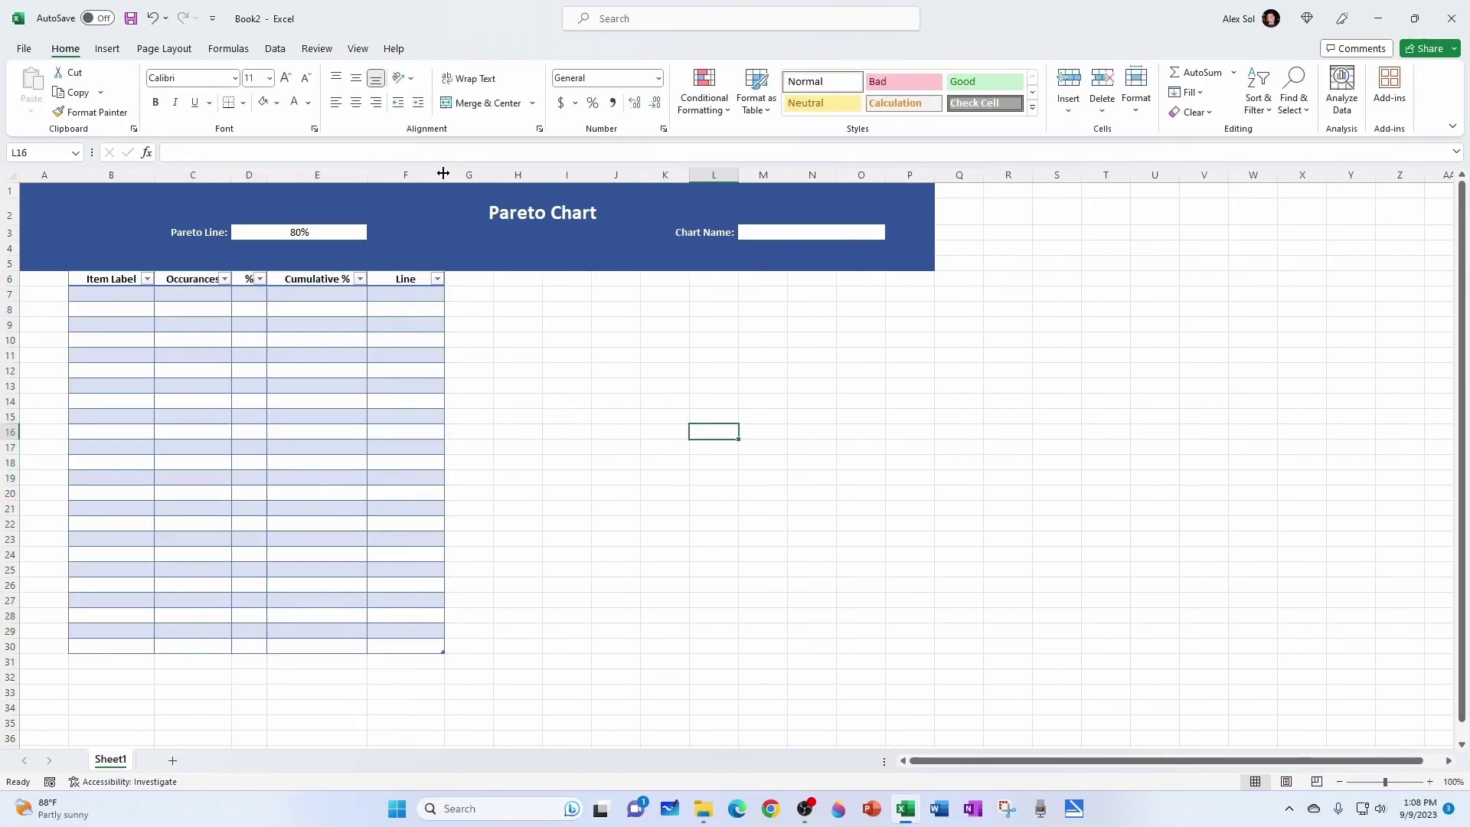
pyautogui.moveTo(267, 174)
pyautogui.mouseDown()
pyautogui.moveTo(287, 174)
pyautogui.moveTo(245, 174)
pyautogui.mouseUp()
pyautogui.moveTo(154, 174); pyautogui.dragTo(167, 169)
# Shade the % column cells D7:D30 blue.
pyautogui.click(361, 357)
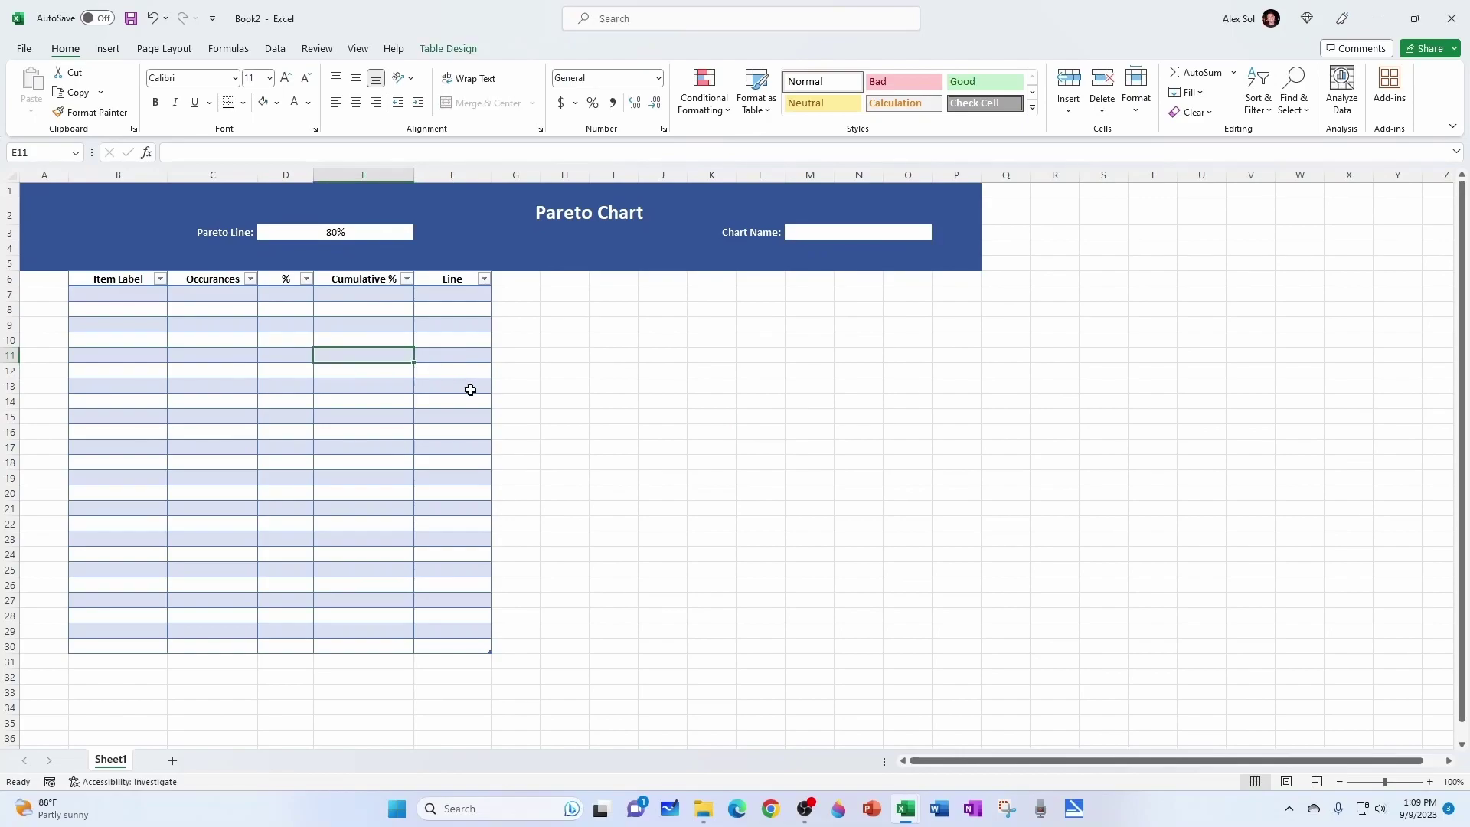
pyautogui.moveTo(287, 297); pyautogui.dragTo(285, 647)
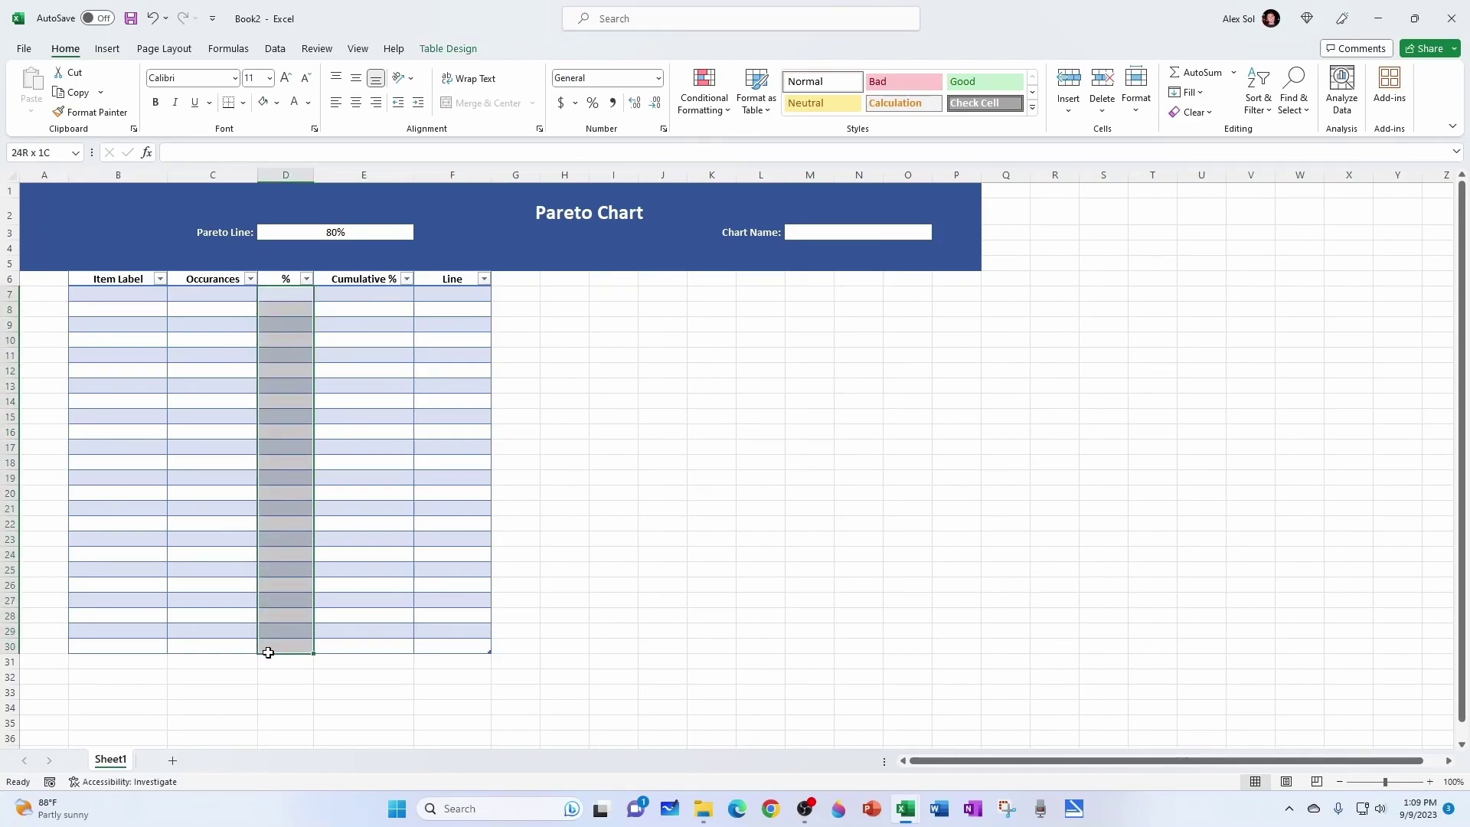
pyautogui.click(278, 103)
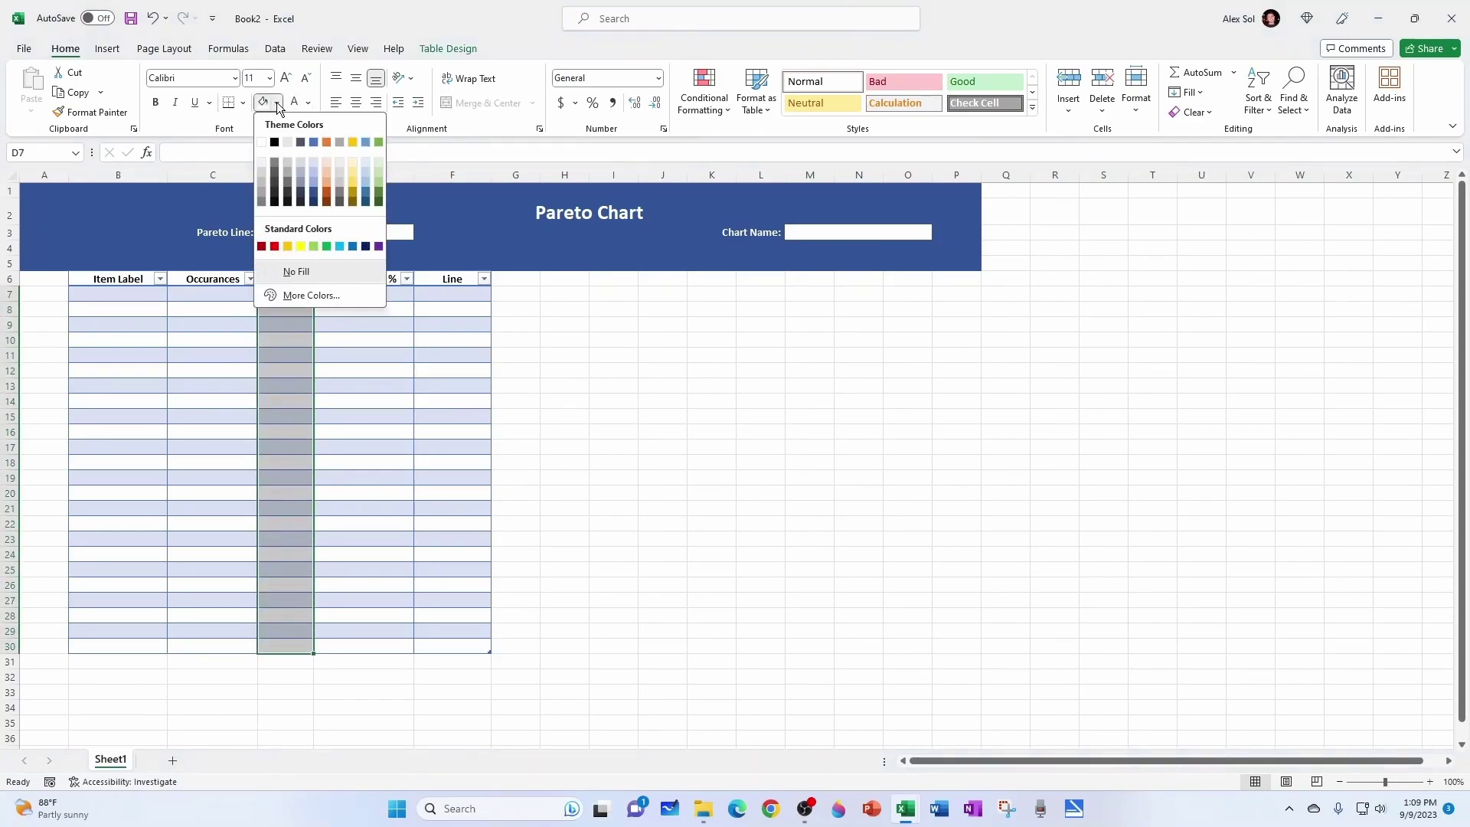
pyautogui.click(311, 178)
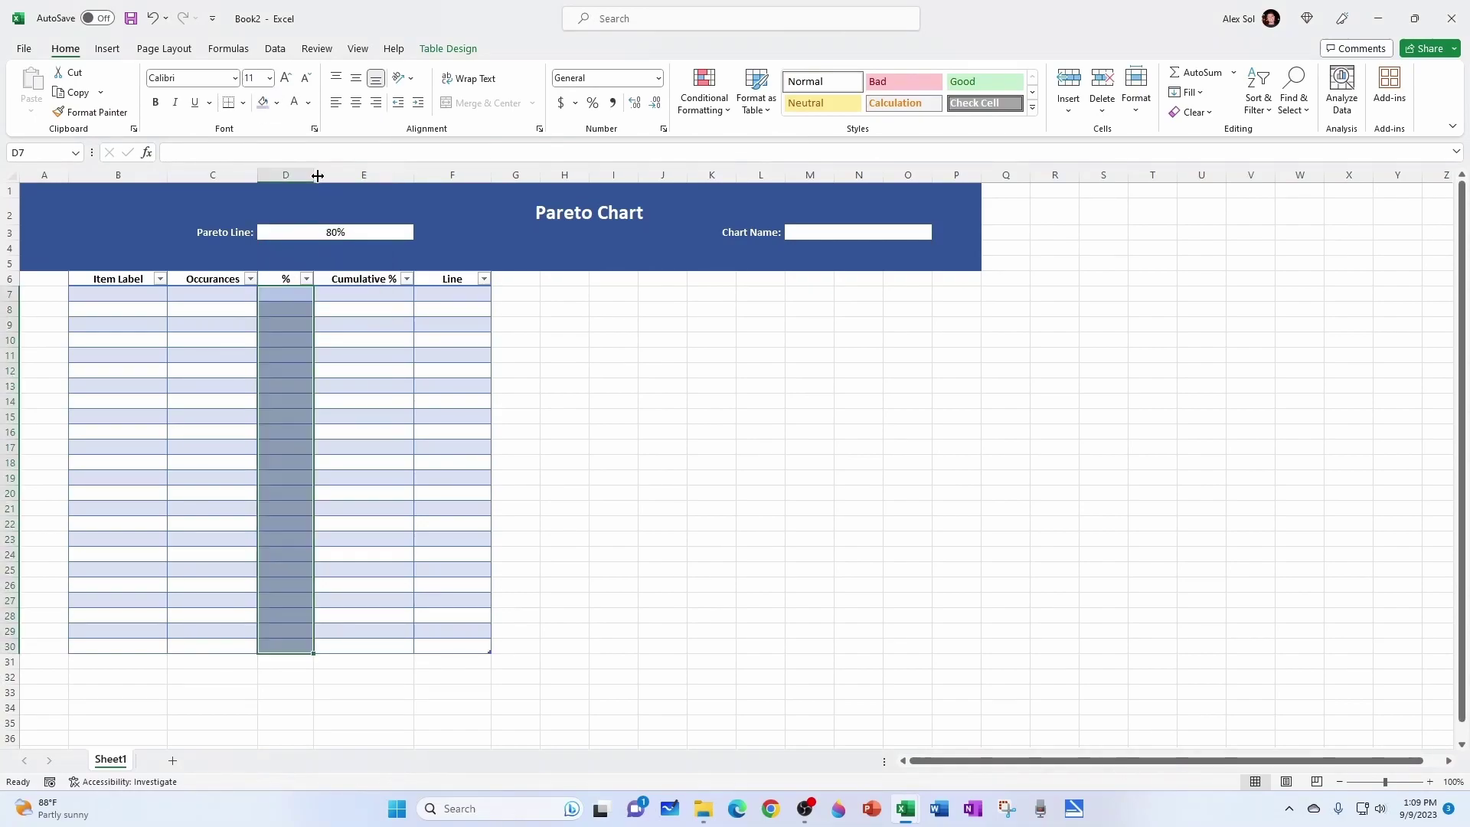
# Download YouTube Studio's lifetime Geography report from Advanced Mode as a CSV file.
pyautogui.click(465, 446)
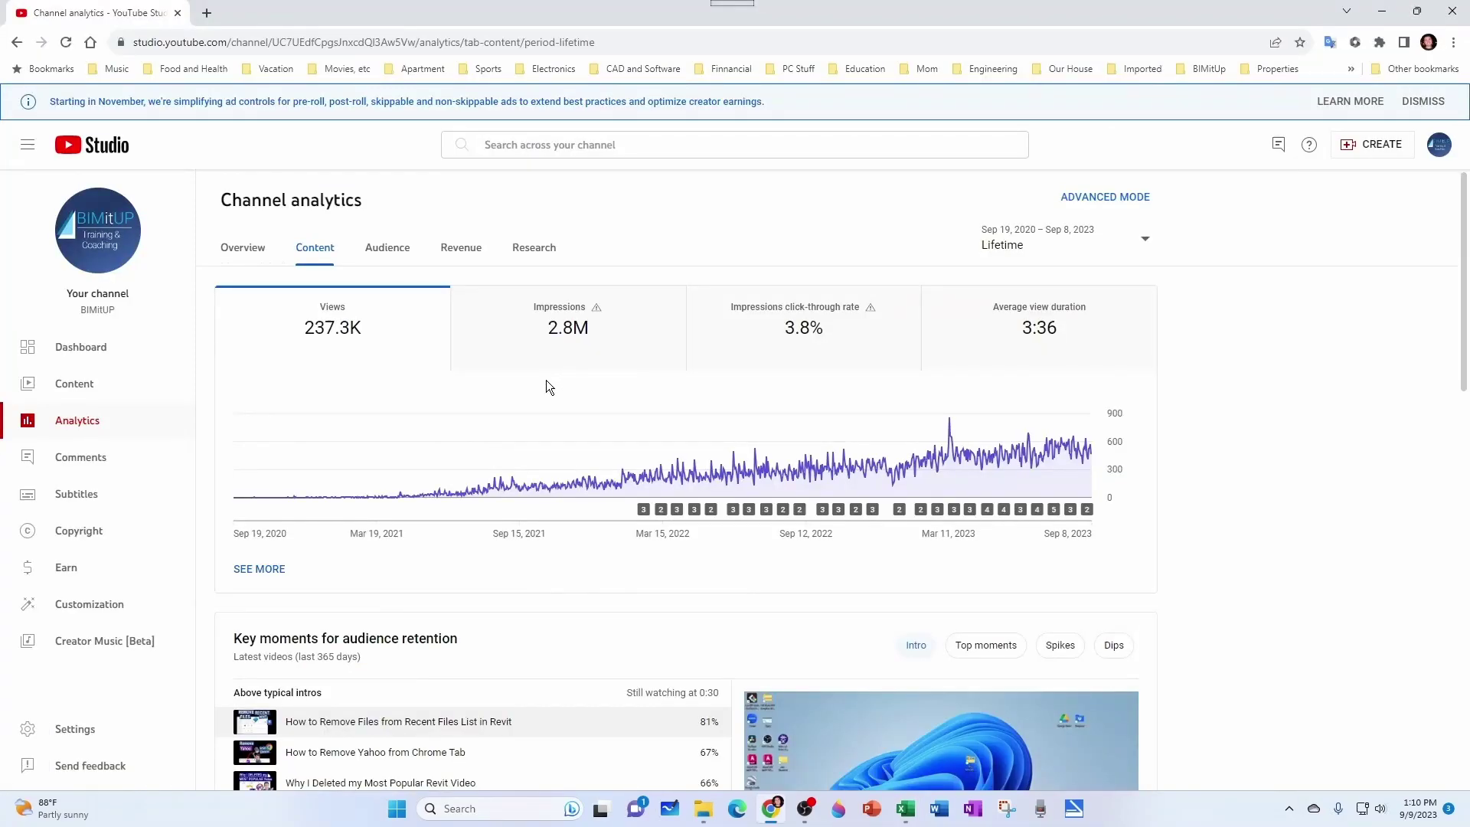
pyautogui.click(1092, 198)
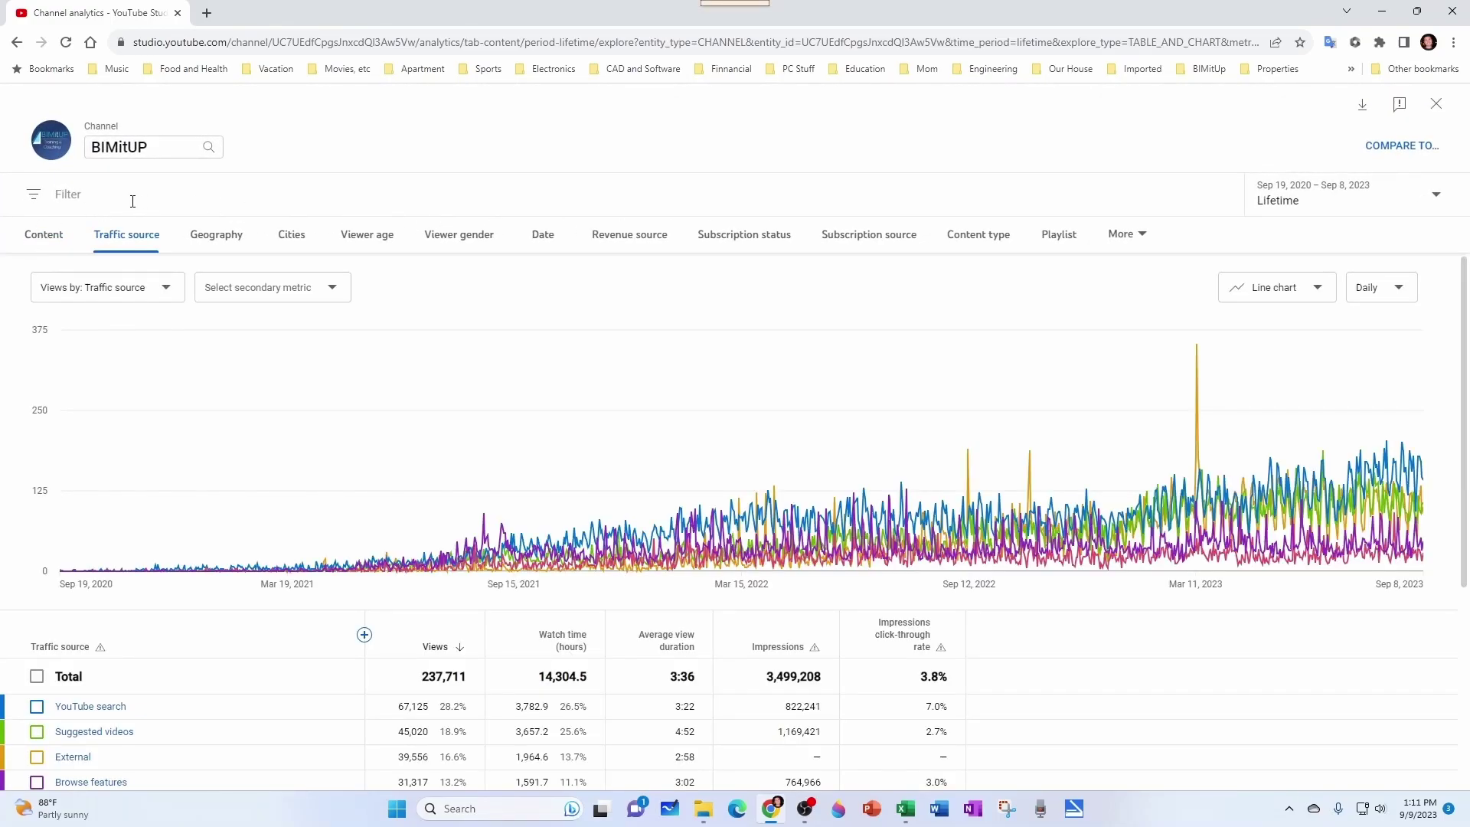
pyautogui.click(359, 240)
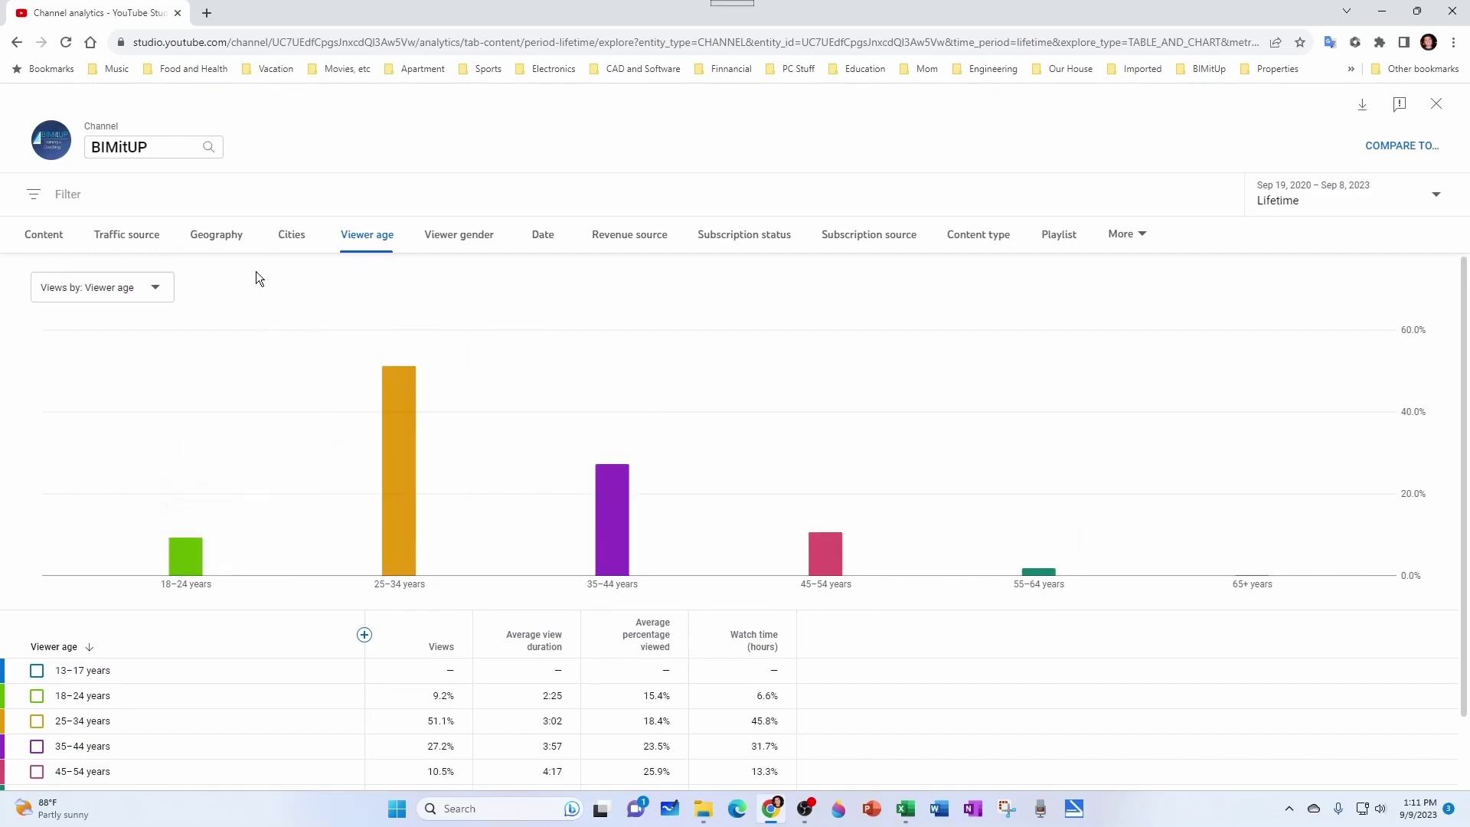
pyautogui.click(229, 244)
pyautogui.scroll(-1, 344, 559)
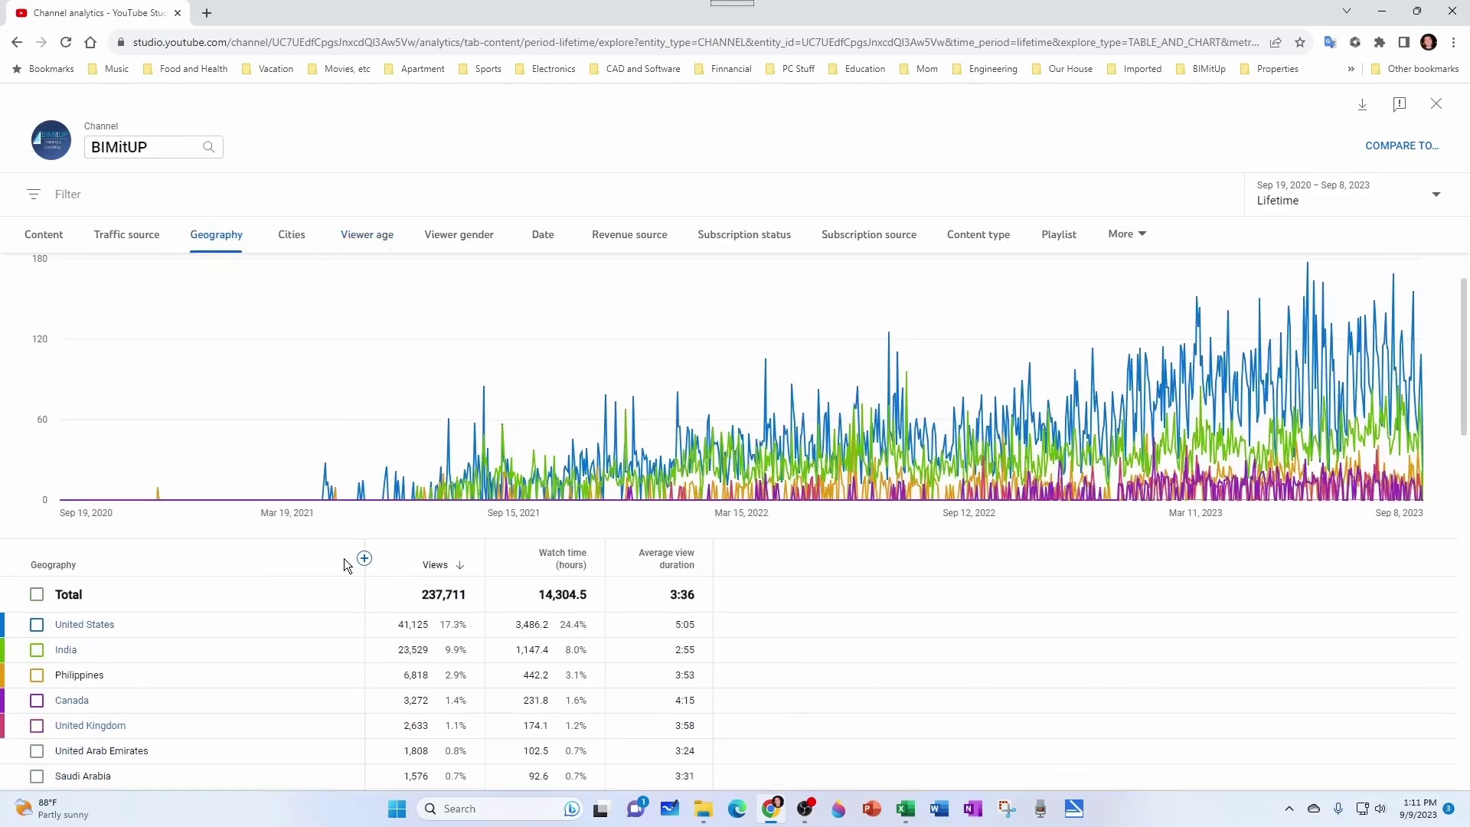
pyautogui.scroll(-2, 343, 559)
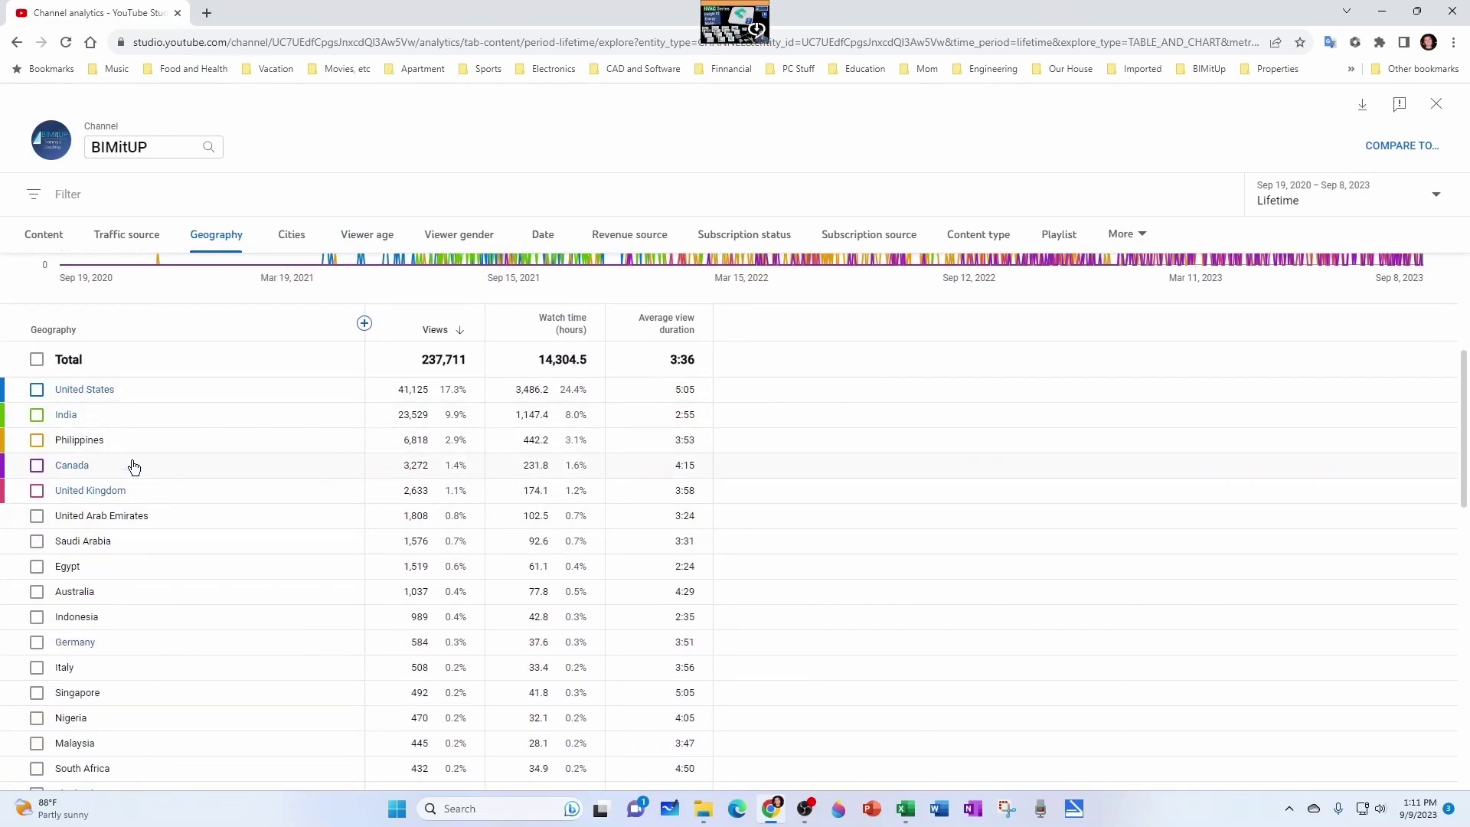
pyautogui.scroll(-2, 402, 644)
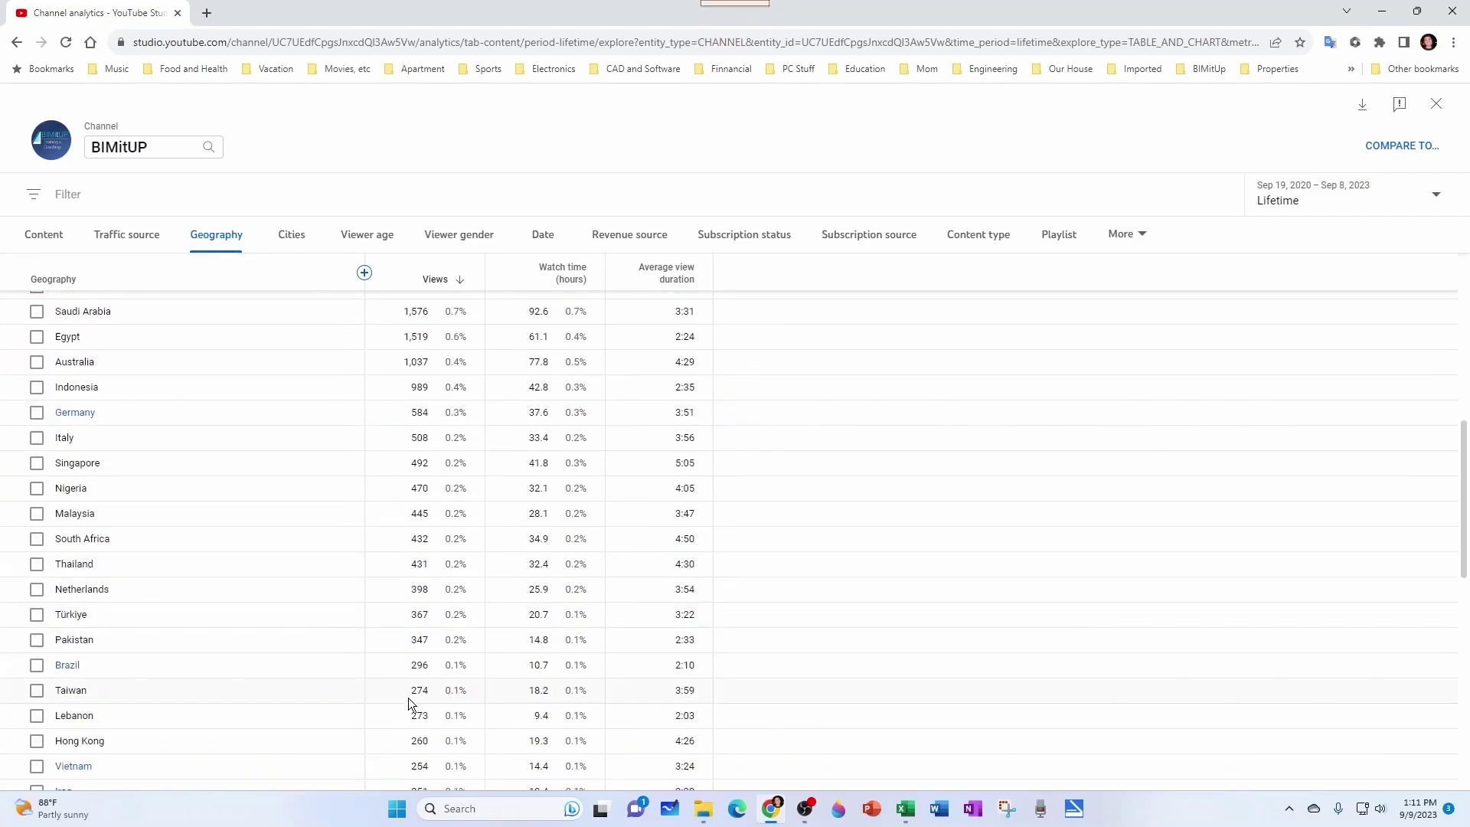
pyautogui.scroll(3, 408, 697)
pyautogui.scroll(-2, 351, 505)
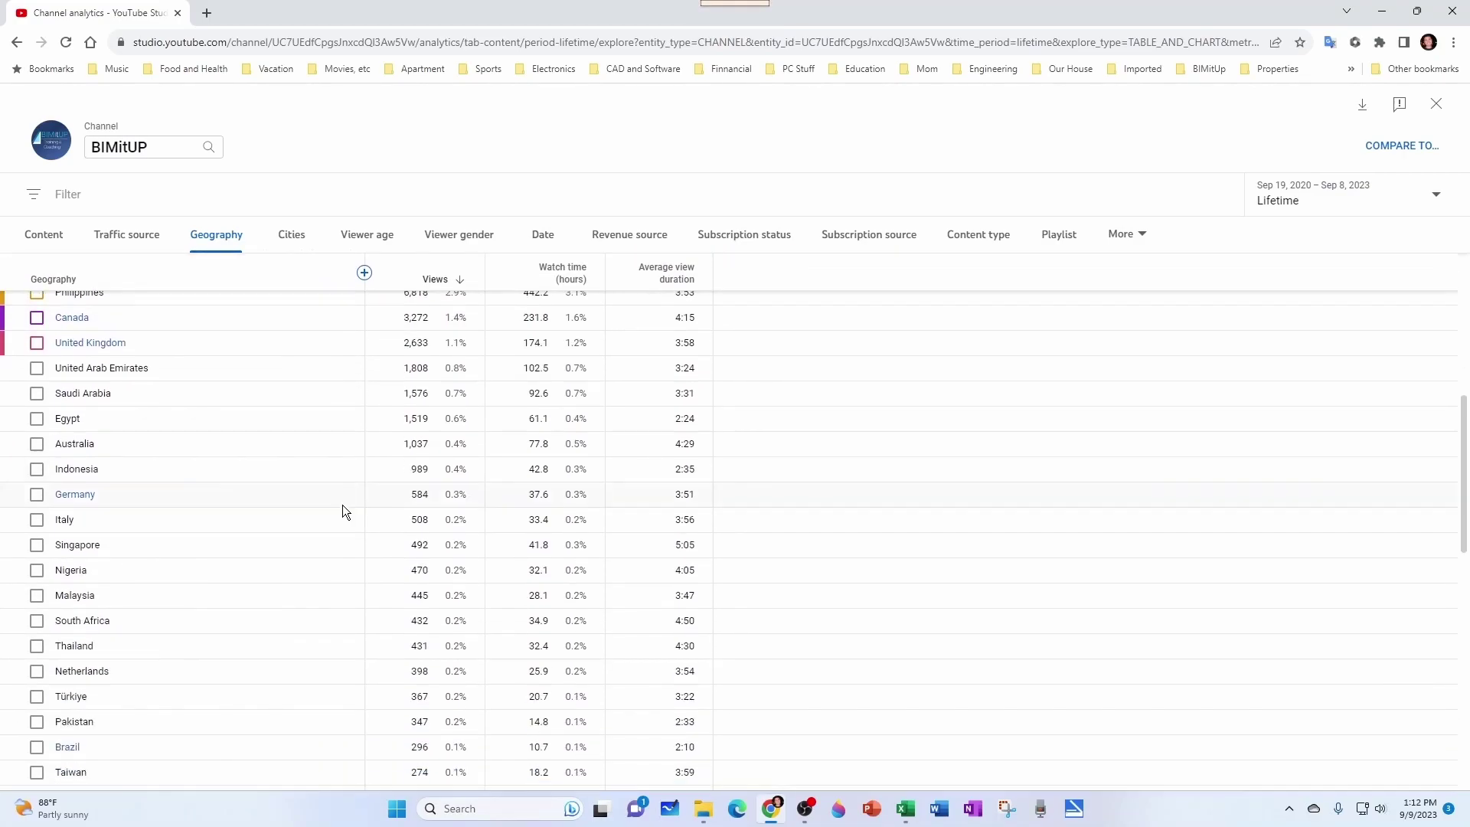
pyautogui.click(1362, 105)
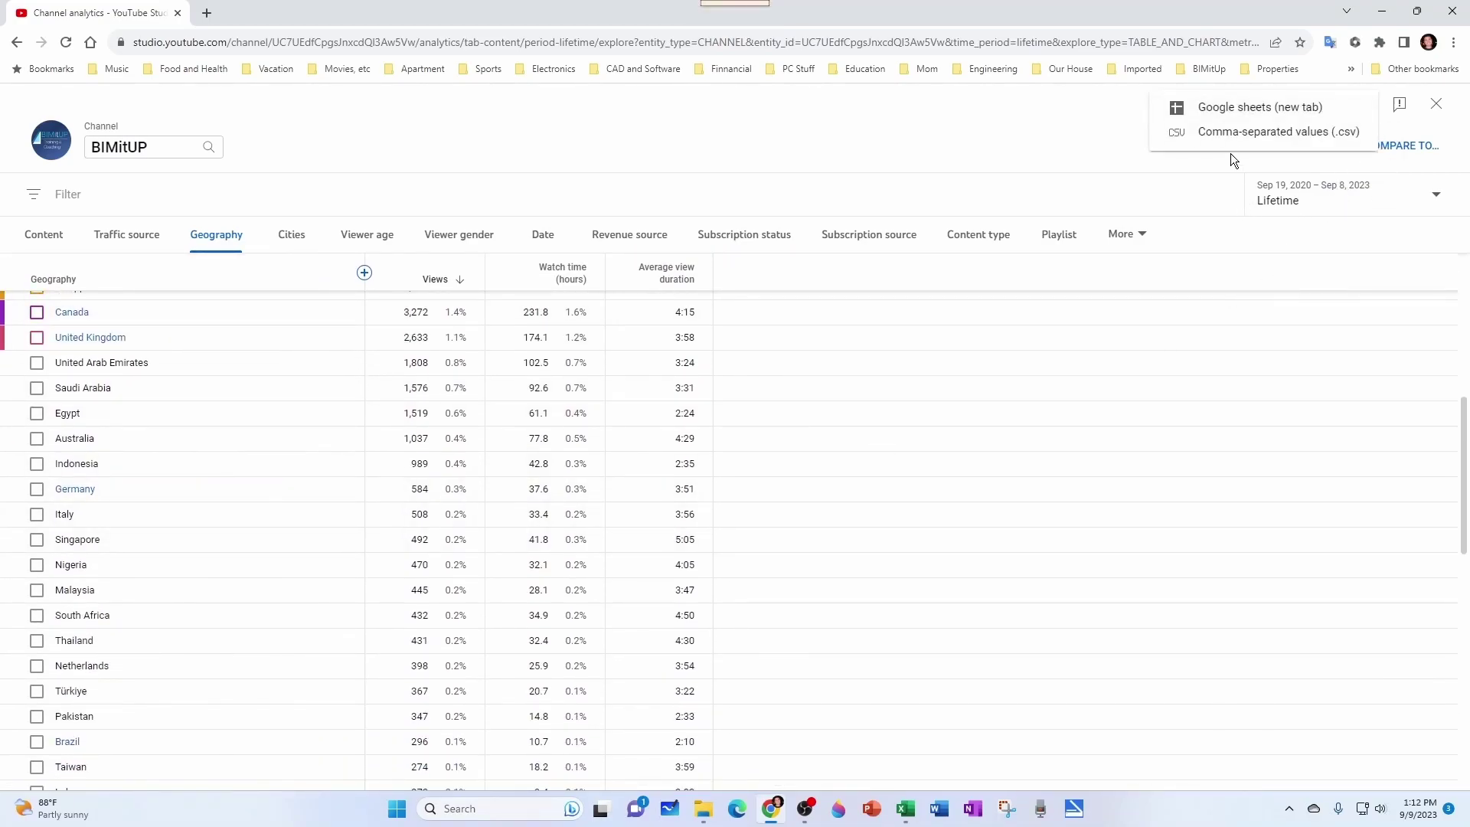
pyautogui.click(1229, 133)
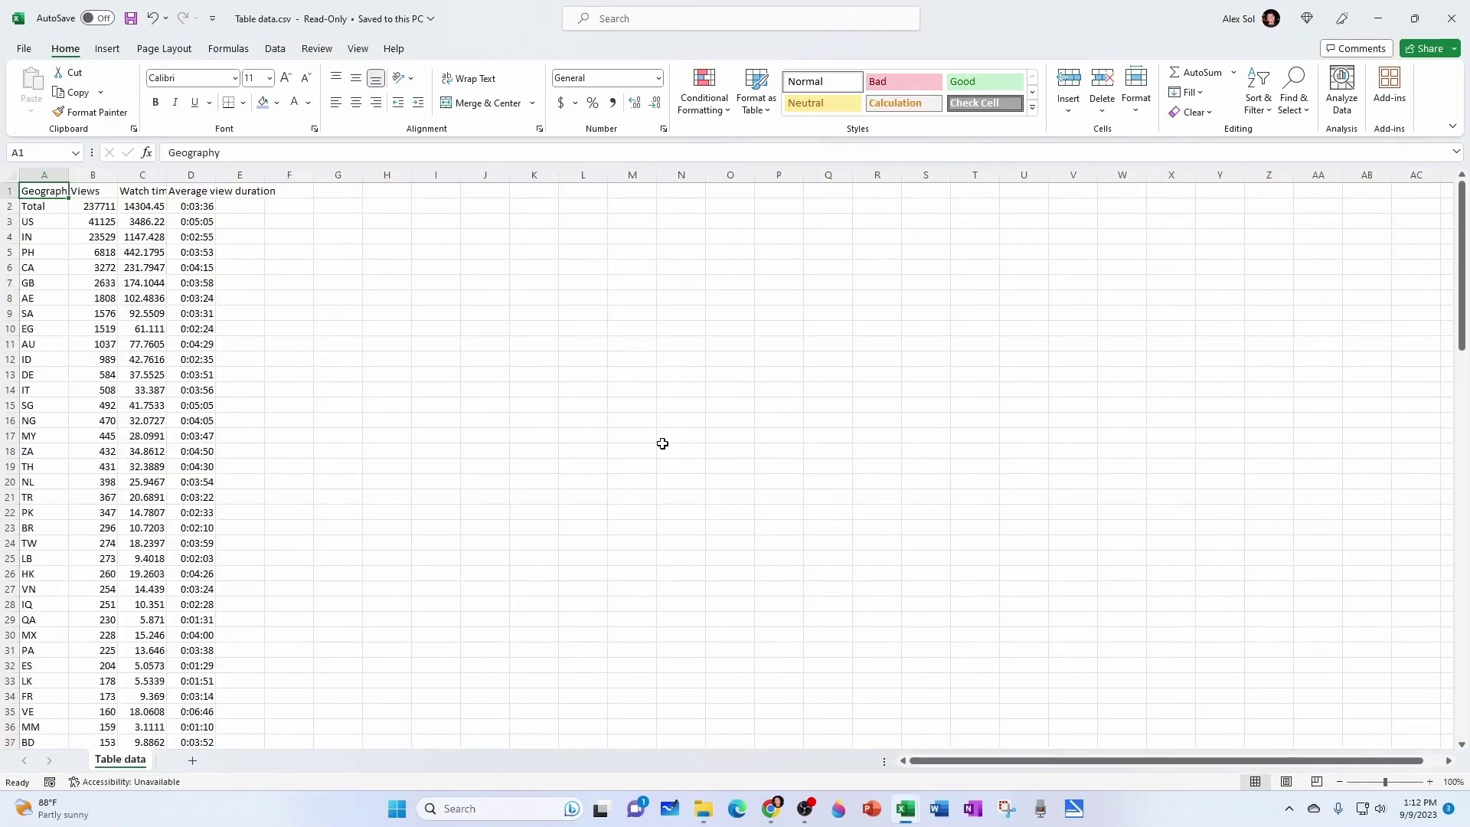
# Autofit the export's columns and delete the rows below the top 25 countries.
pyautogui.hotkey('ctrl', 'a')
pyautogui.doubleClick(70, 175)
pyautogui.click(202, 317)
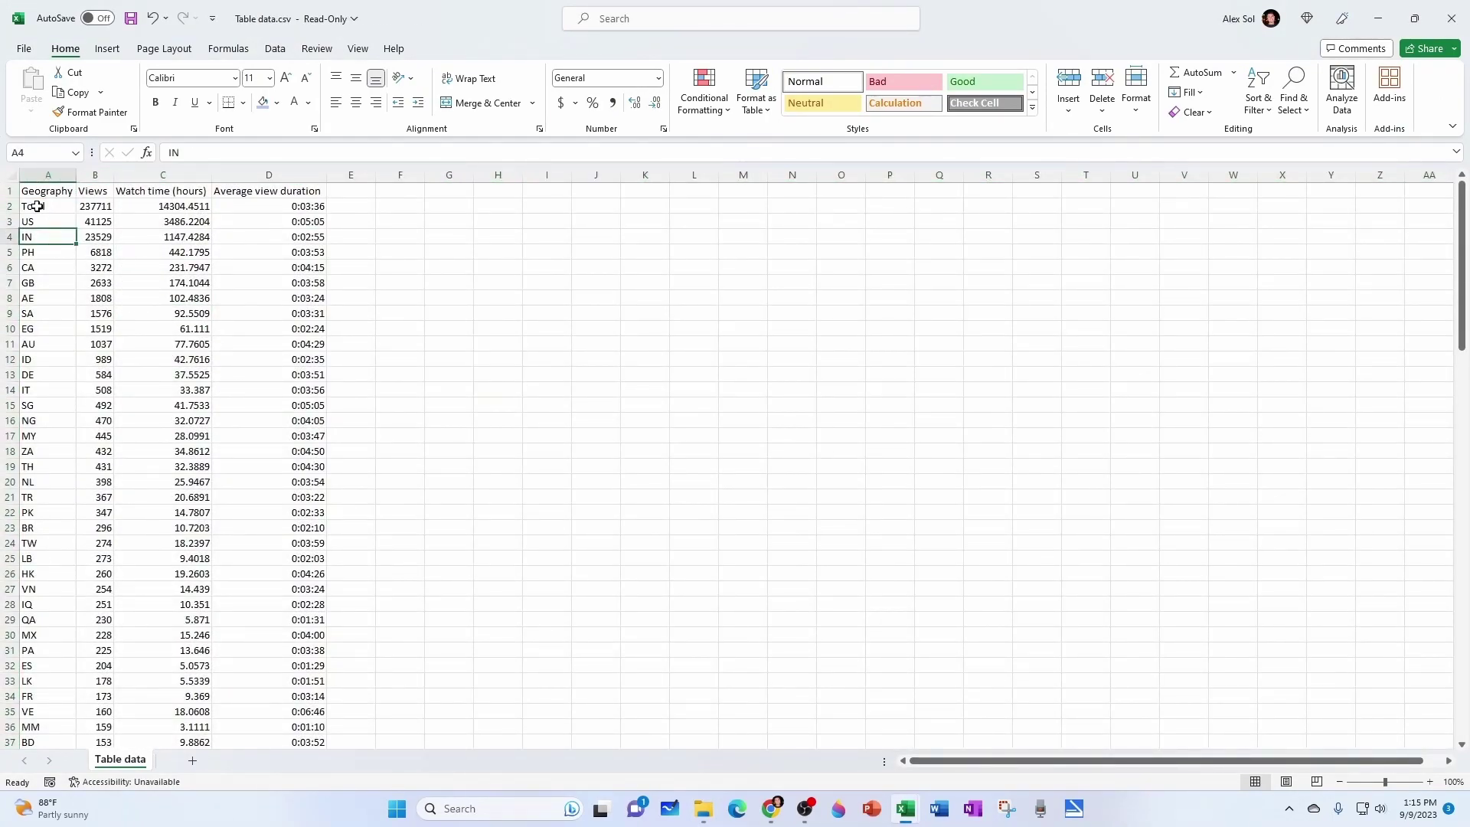
pyautogui.moveTo(34, 207); pyautogui.dragTo(184, 208)
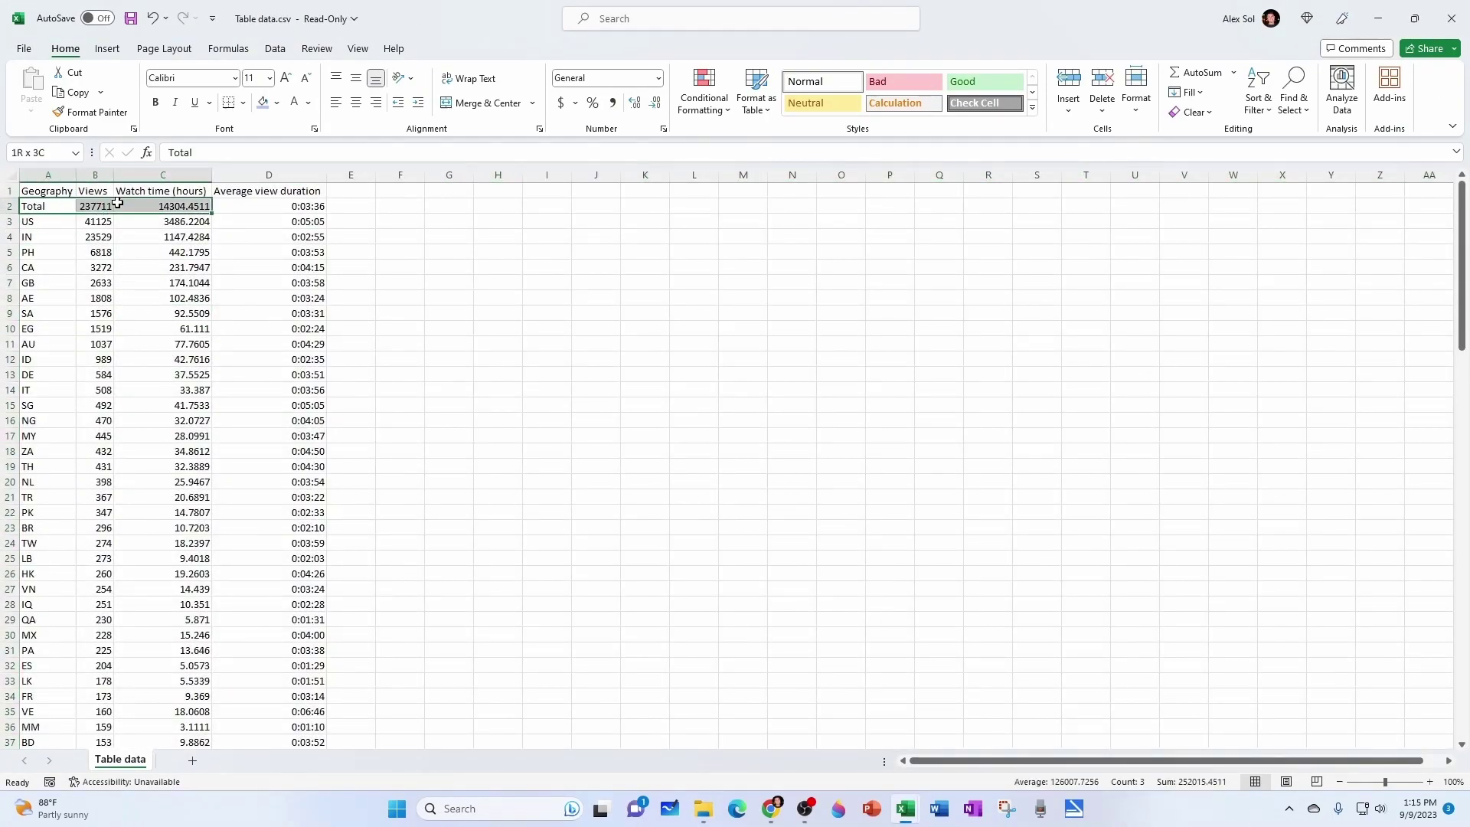
pyautogui.click(56, 237)
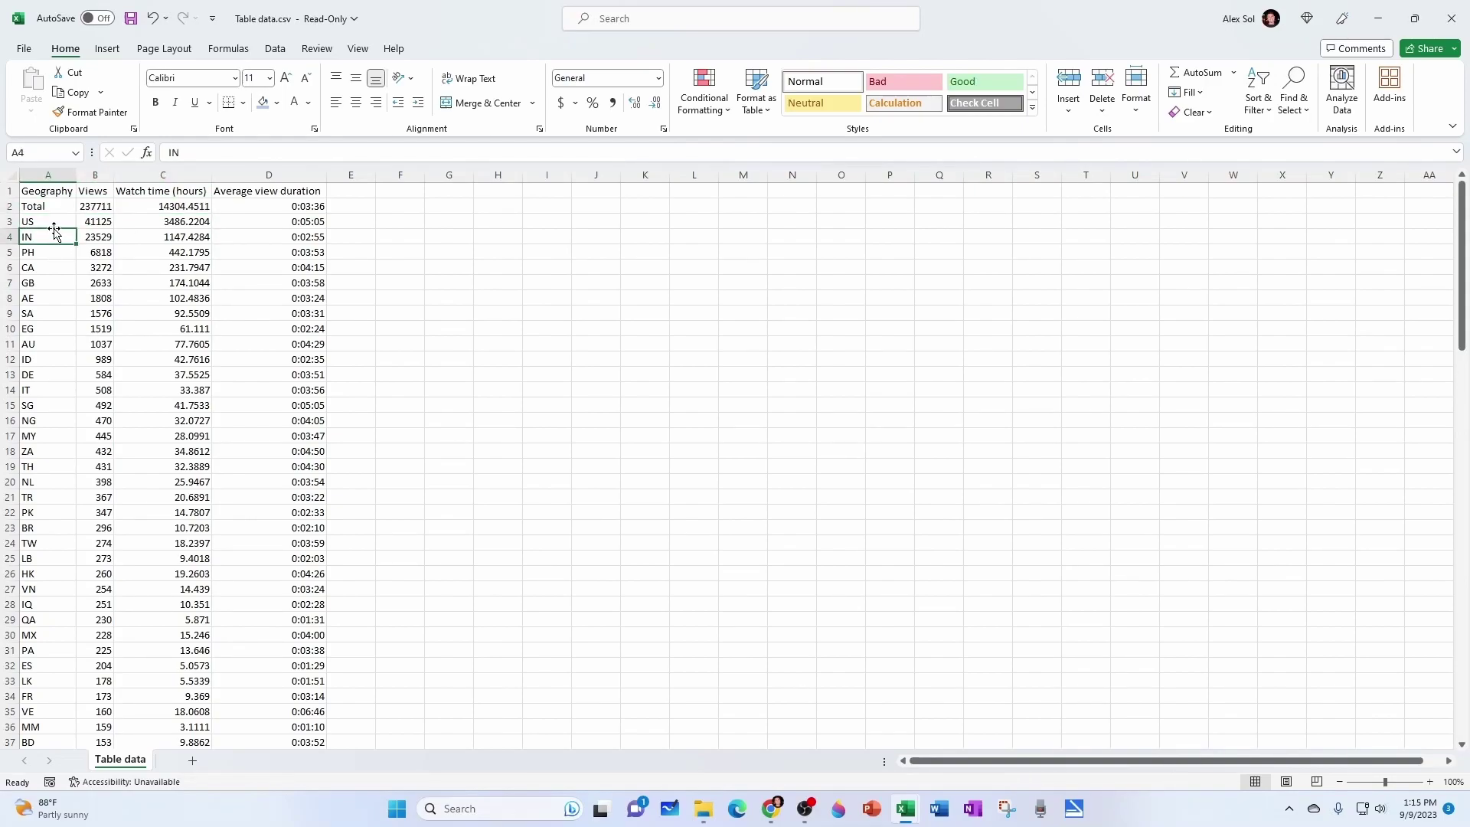
pyautogui.moveTo(28, 606); pyautogui.dragTo(266, 782)
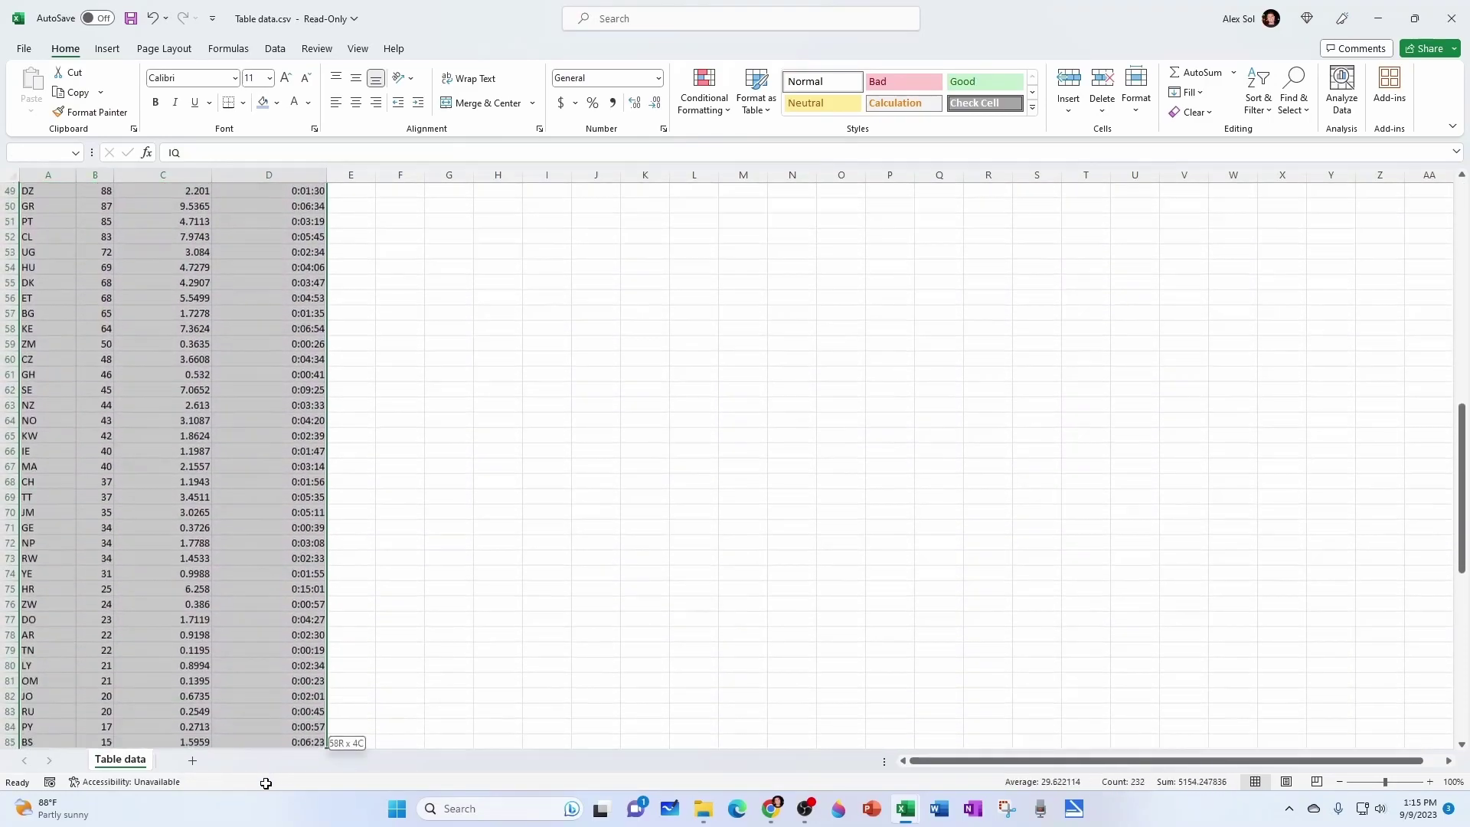
pyautogui.moveTo(266, 782); pyautogui.dragTo(269, 758)
pyautogui.scroll(20, 218, 619)
pyautogui.scroll(3, 218, 619)
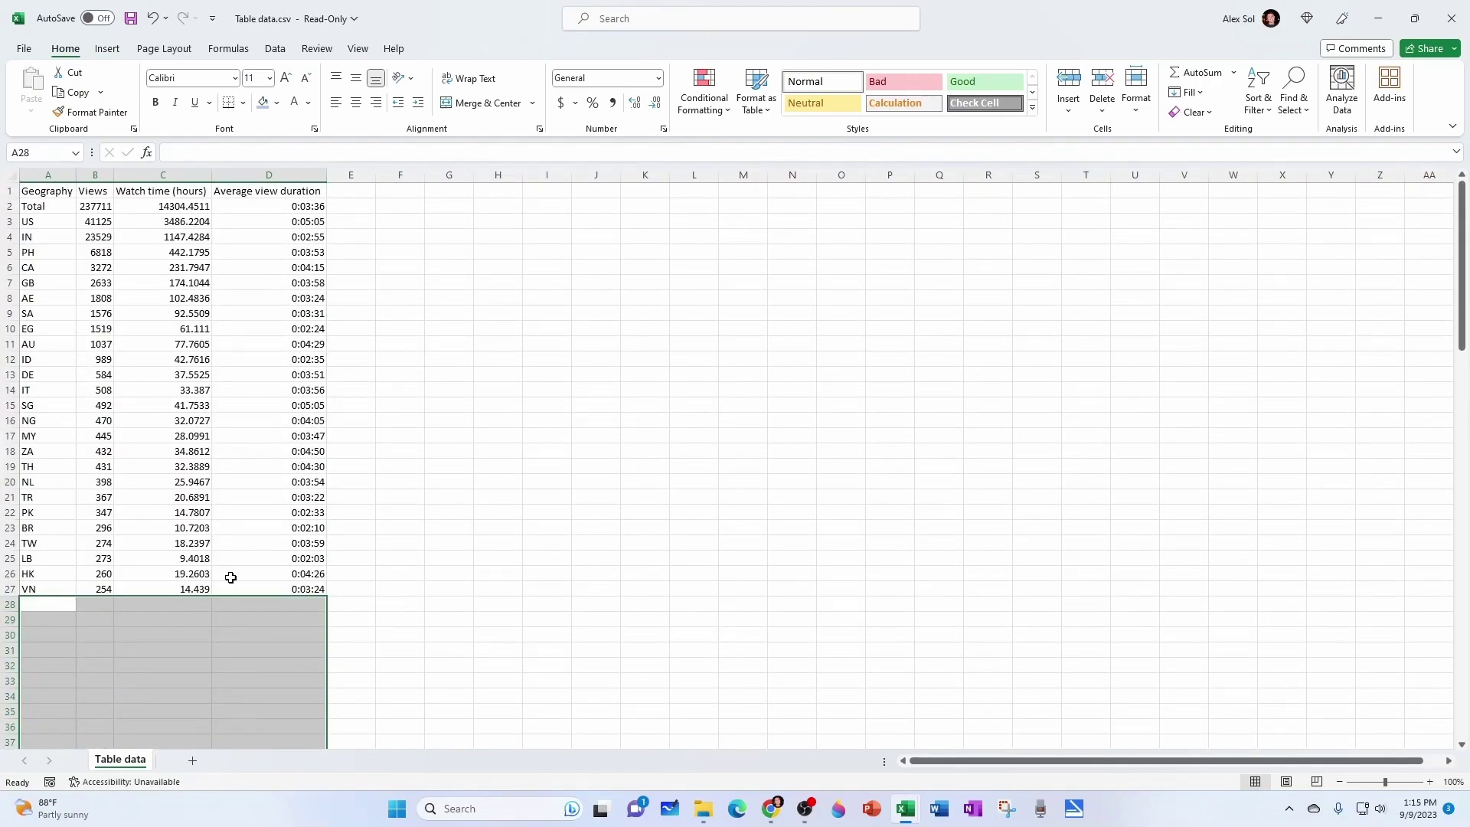
pyautogui.click(595, 450)
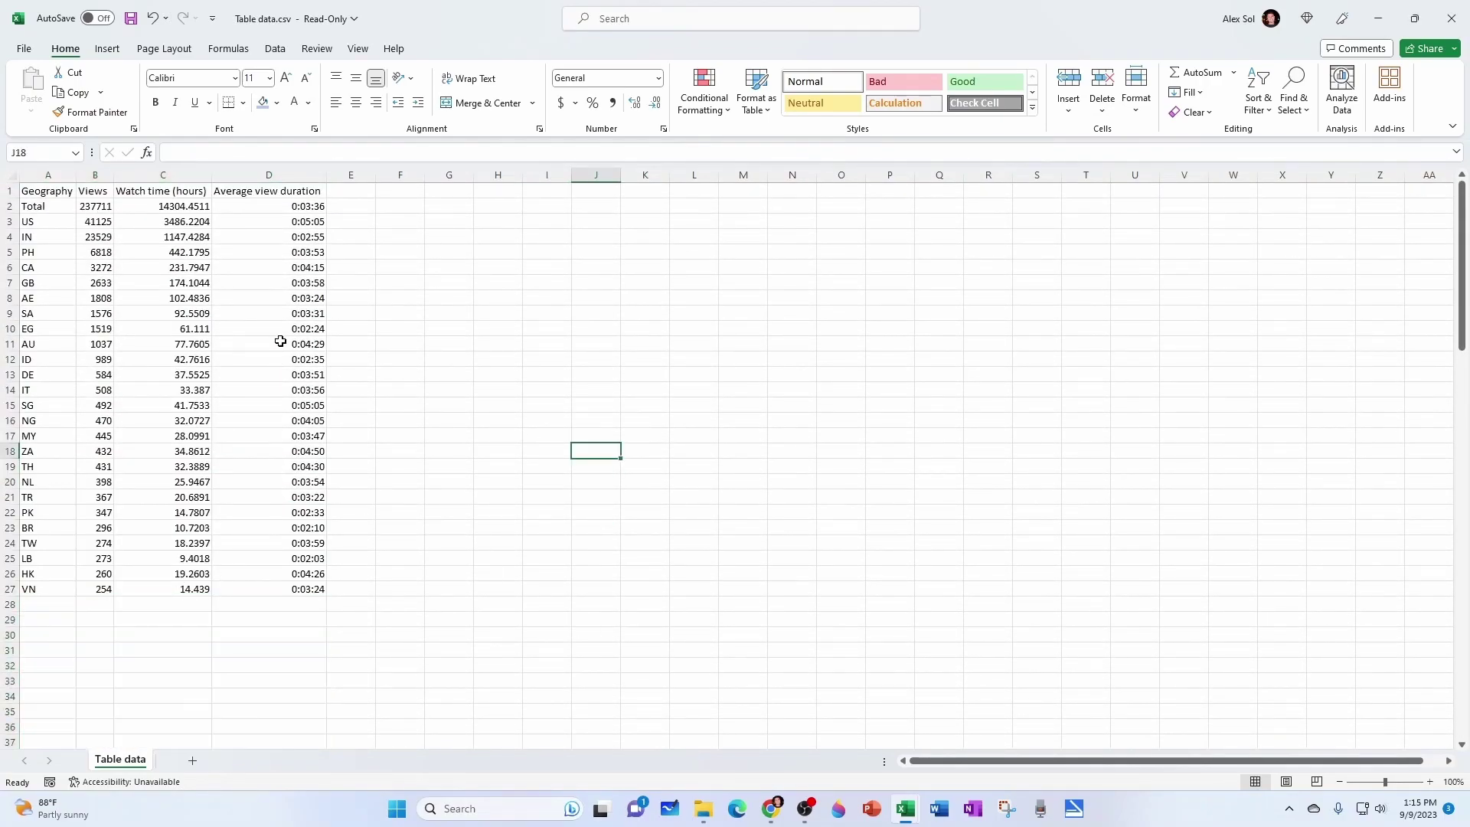
# Delete the Total row and copy the 25 country codes and views.
pyautogui.click(9, 206)
pyautogui.rightClick(10, 206)
pyautogui.click(56, 378)
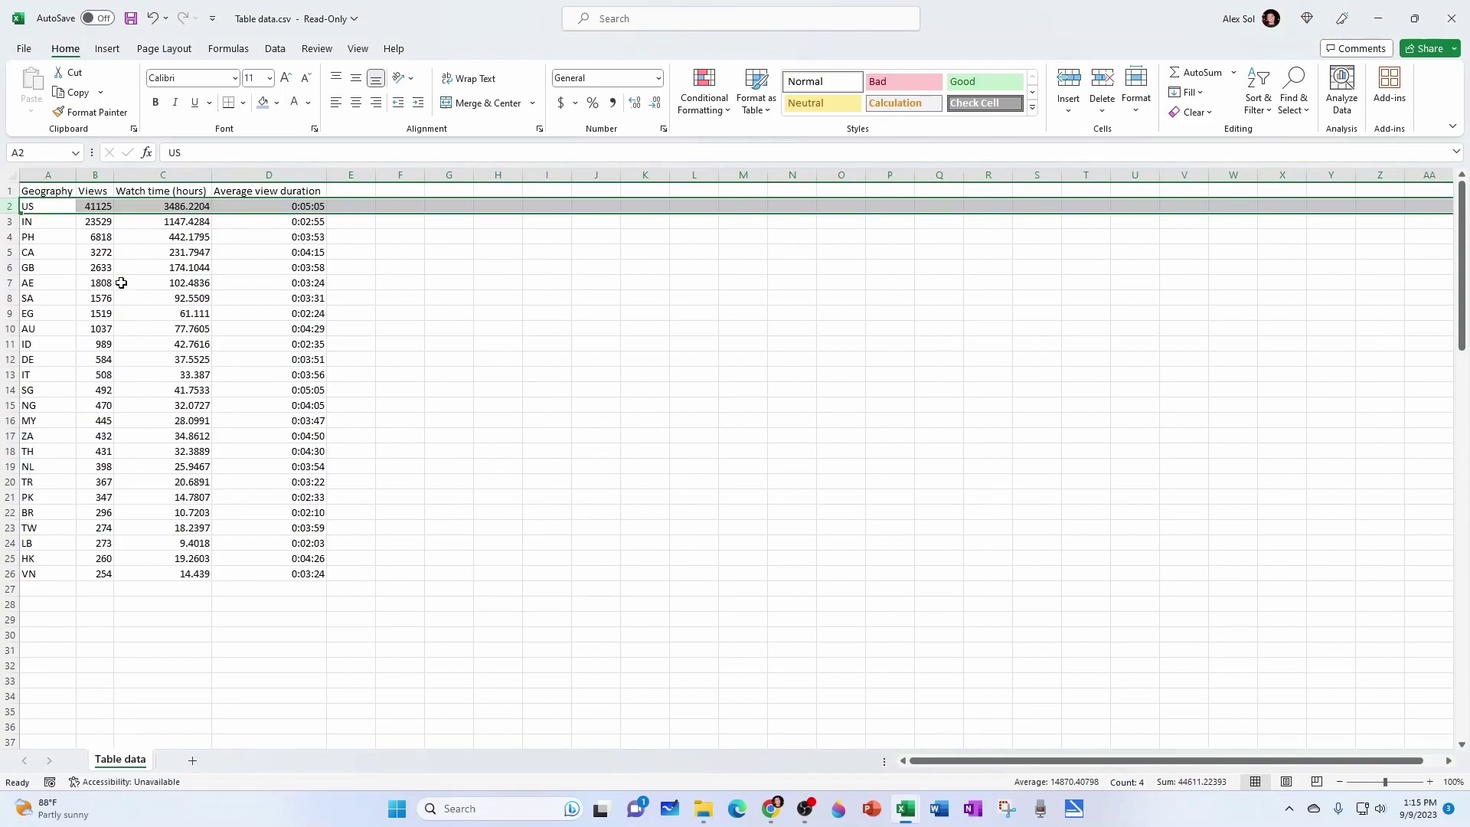
pyautogui.click(71, 255)
pyautogui.moveTo(41, 208); pyautogui.dragTo(101, 569)
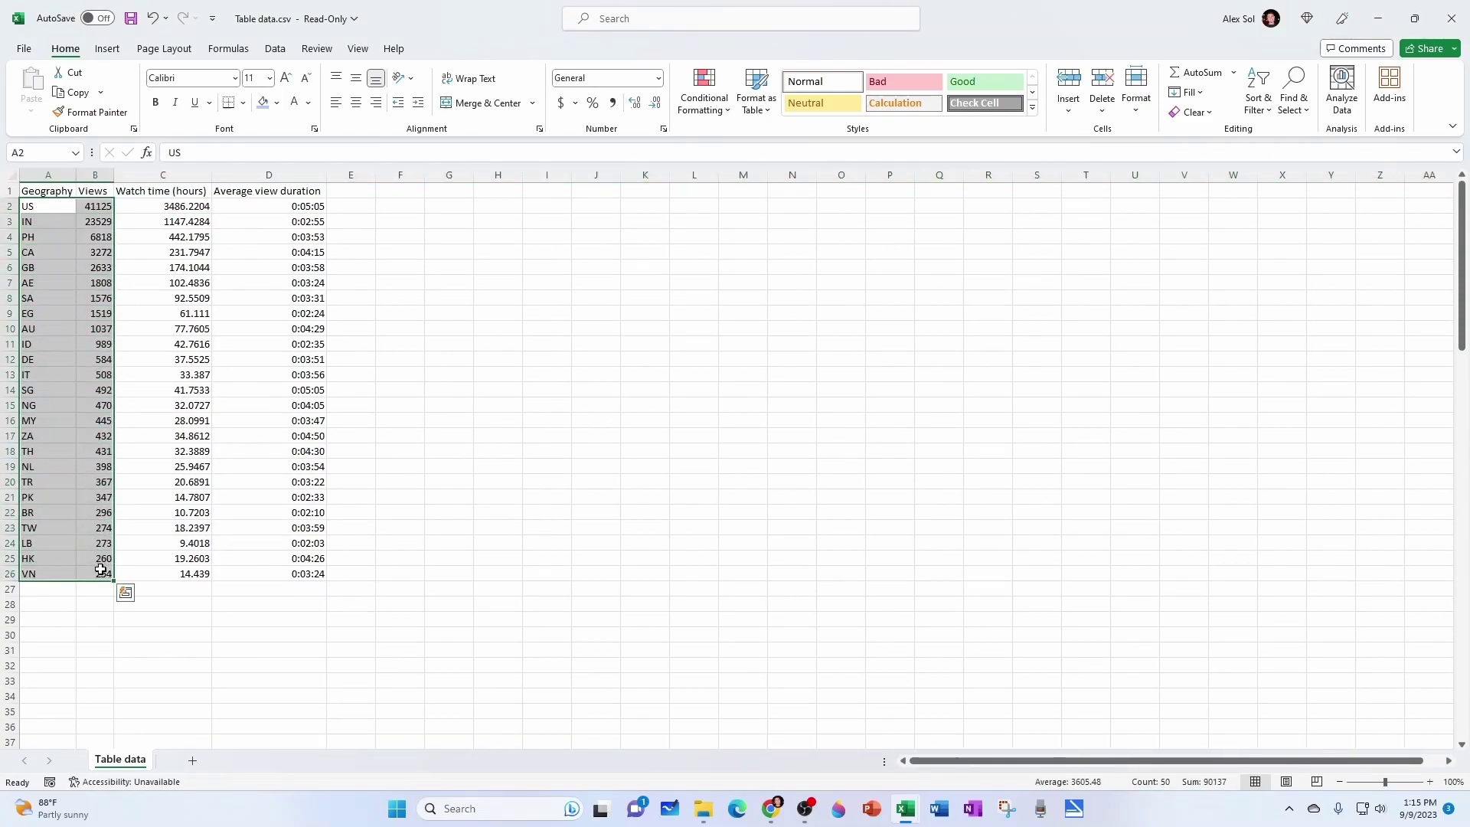
pyautogui.hotkey('ctrl', 'c')
# Paste the 25 countries and views at B7 in Book2, then select B32.
pyautogui.click(1378, 17)
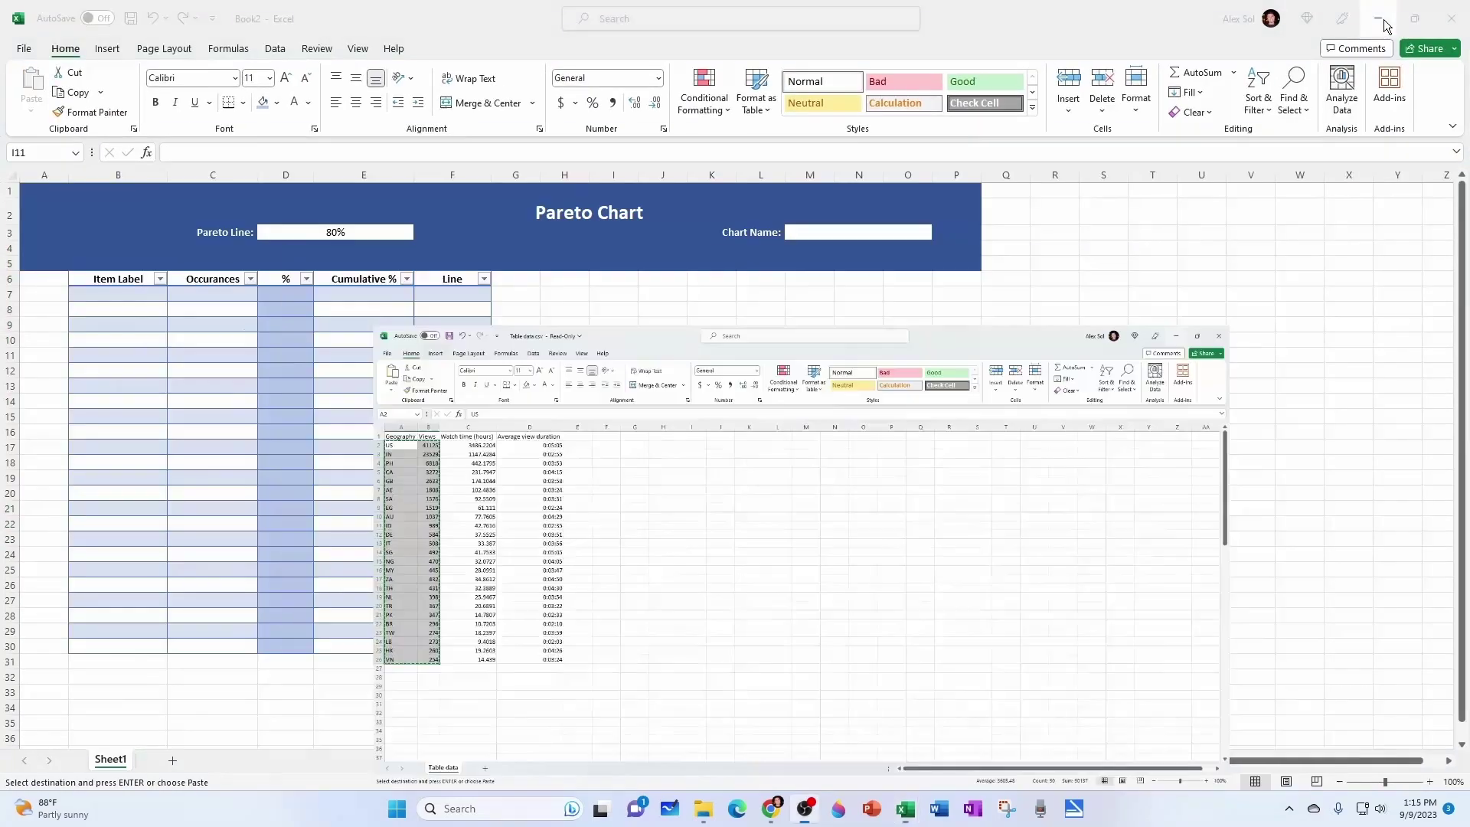
pyautogui.click(92, 294)
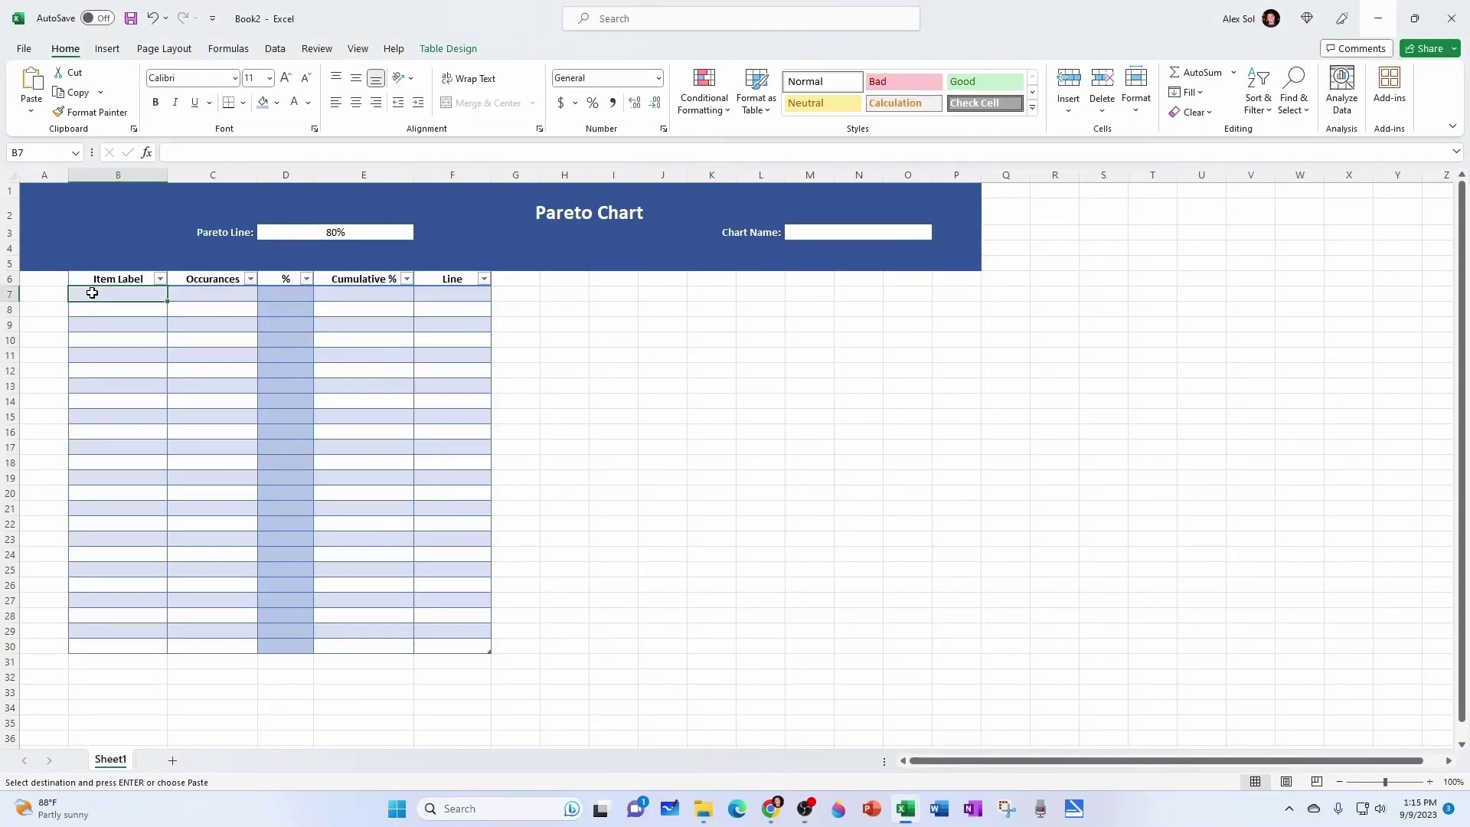
pyautogui.hotkey('ctrl', 'v')
pyautogui.click(627, 664)
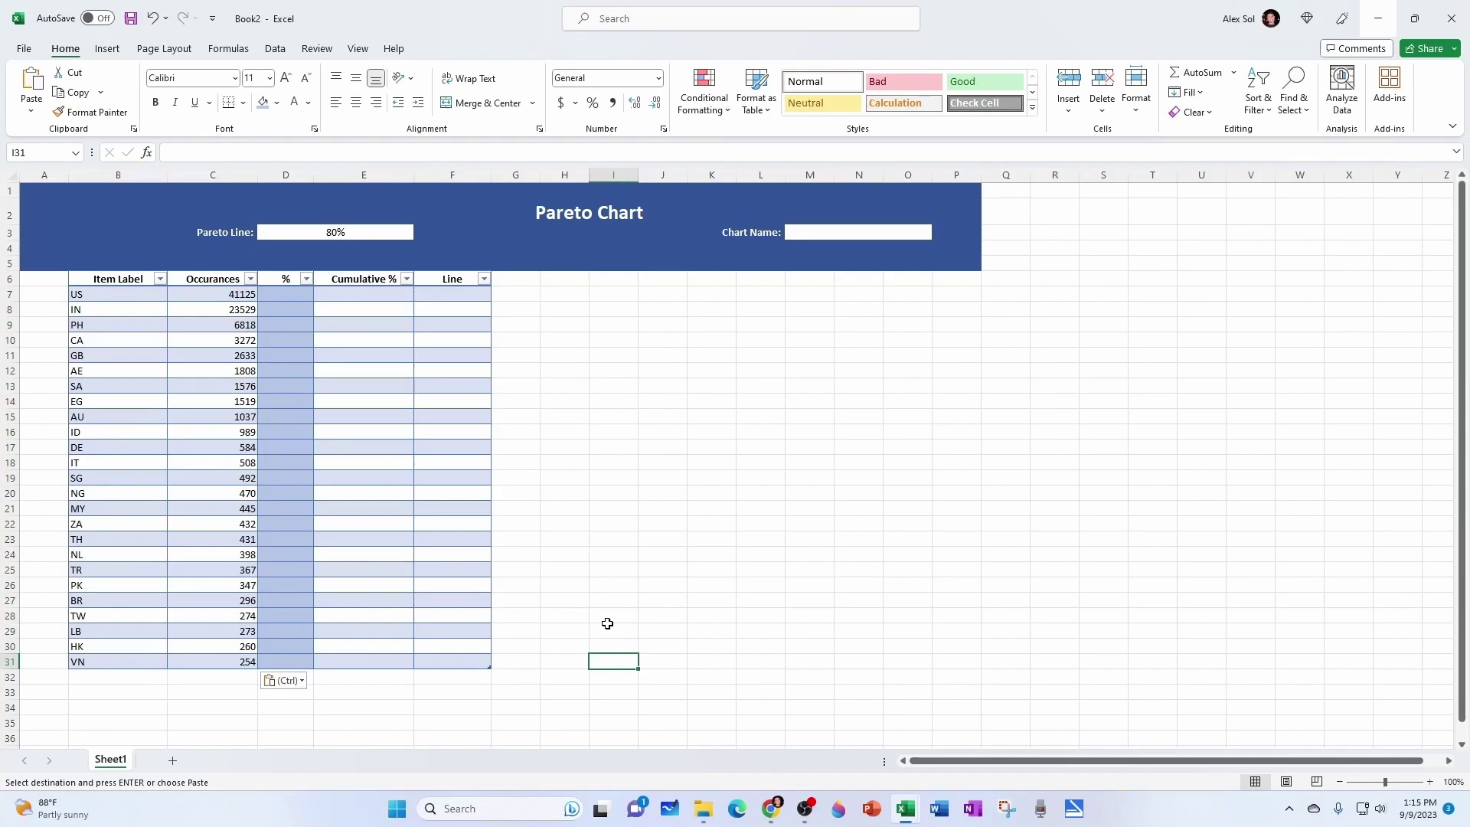
pyautogui.click(121, 677)
pyautogui.write('Total')
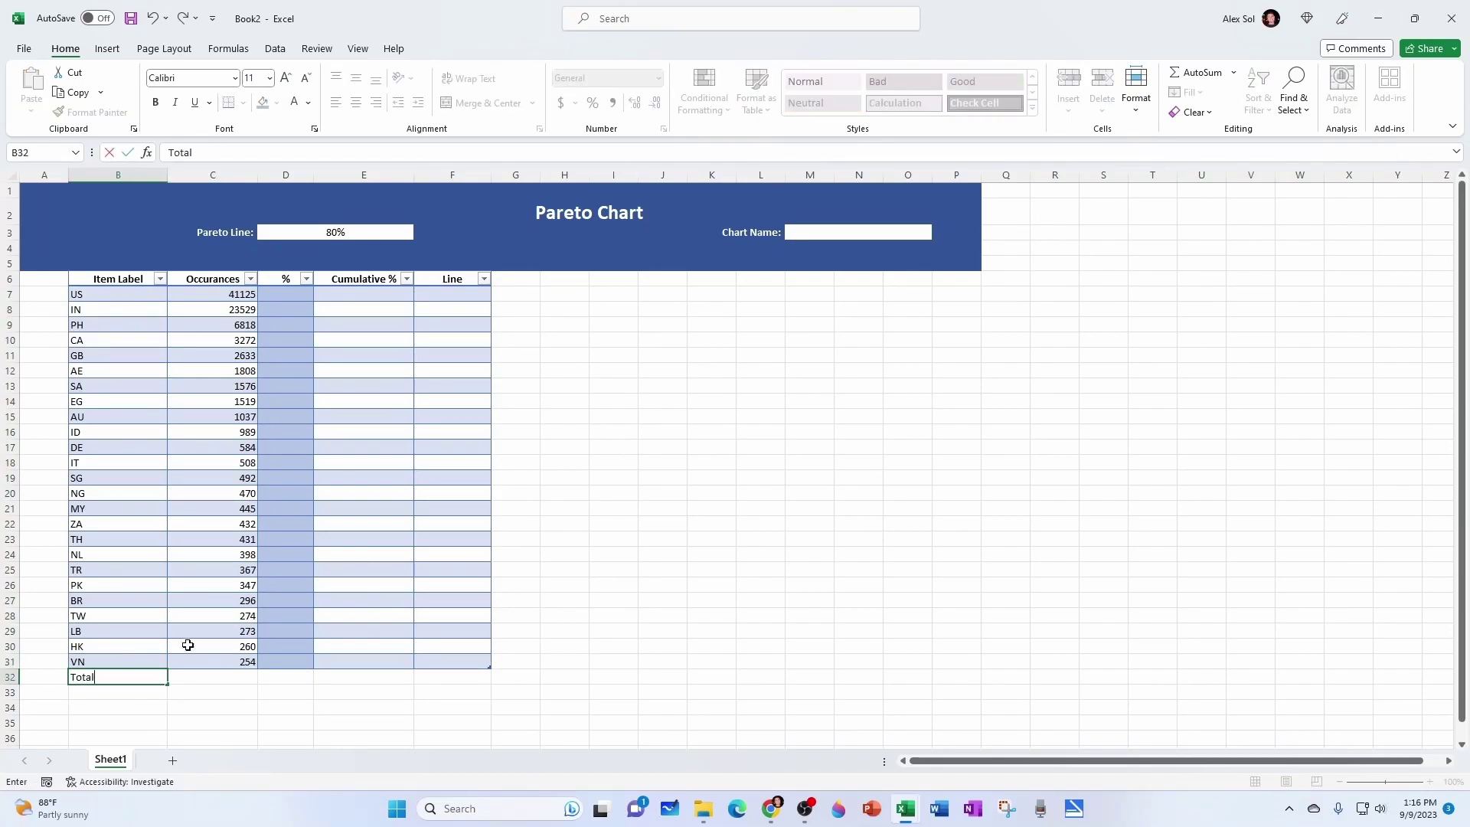
pyautogui.click(207, 677)
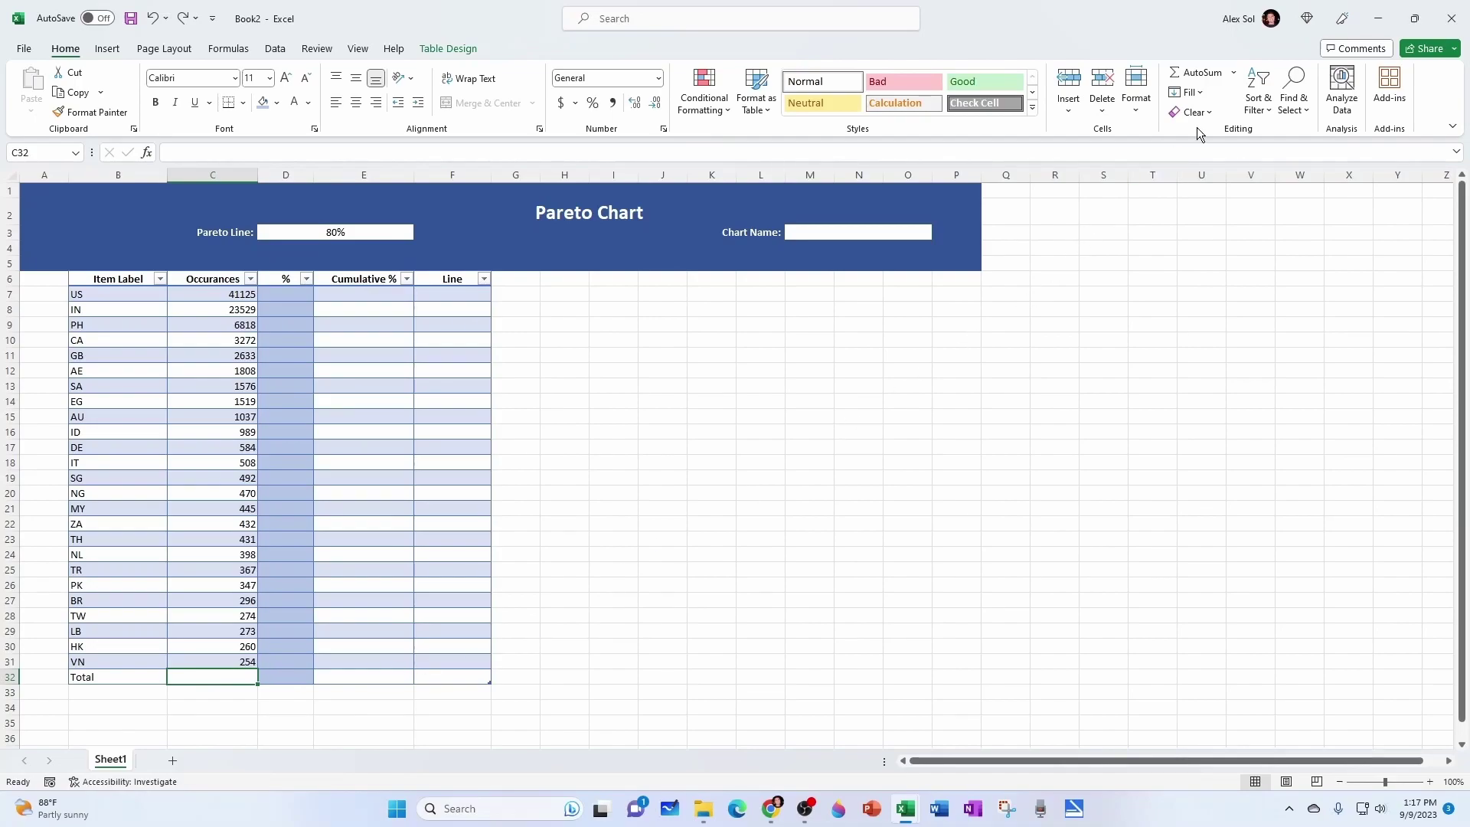
pyautogui.doubleClick(1206, 80)
pyautogui.click(288, 293)
pyautogui.write('=')
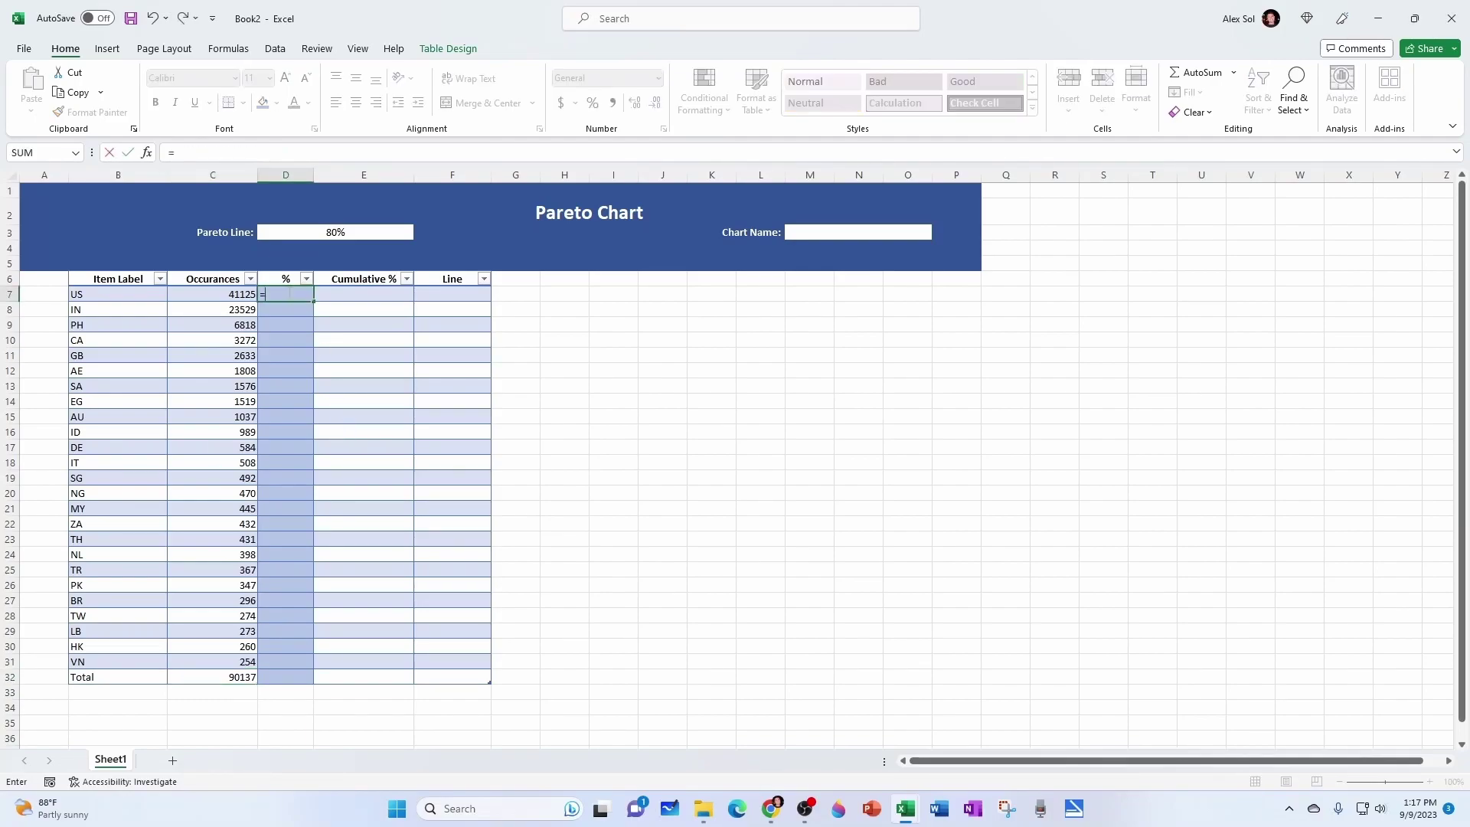
pyautogui.click(225, 294)
pyautogui.write('/')
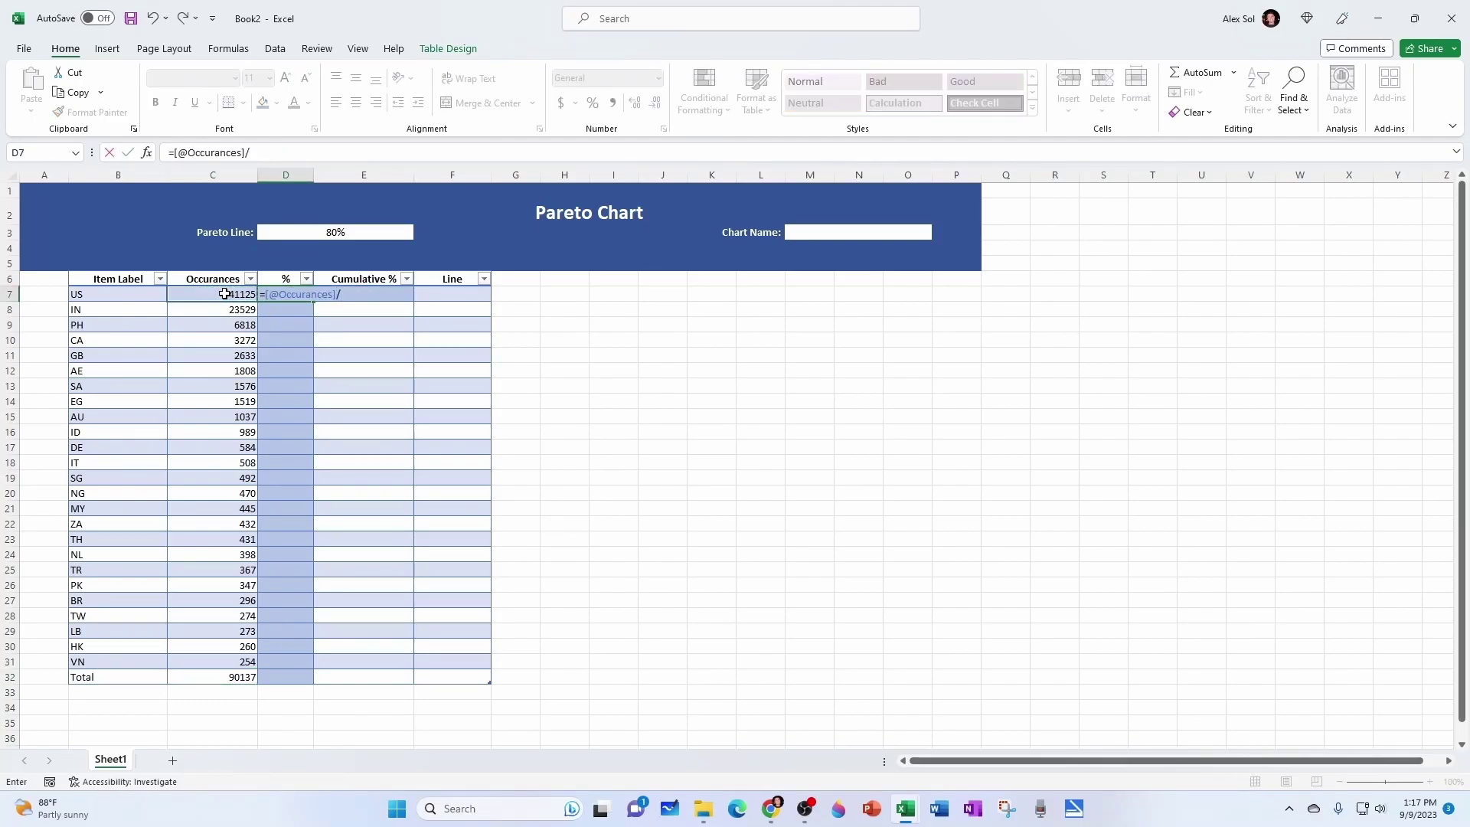
pyautogui.click(237, 679)
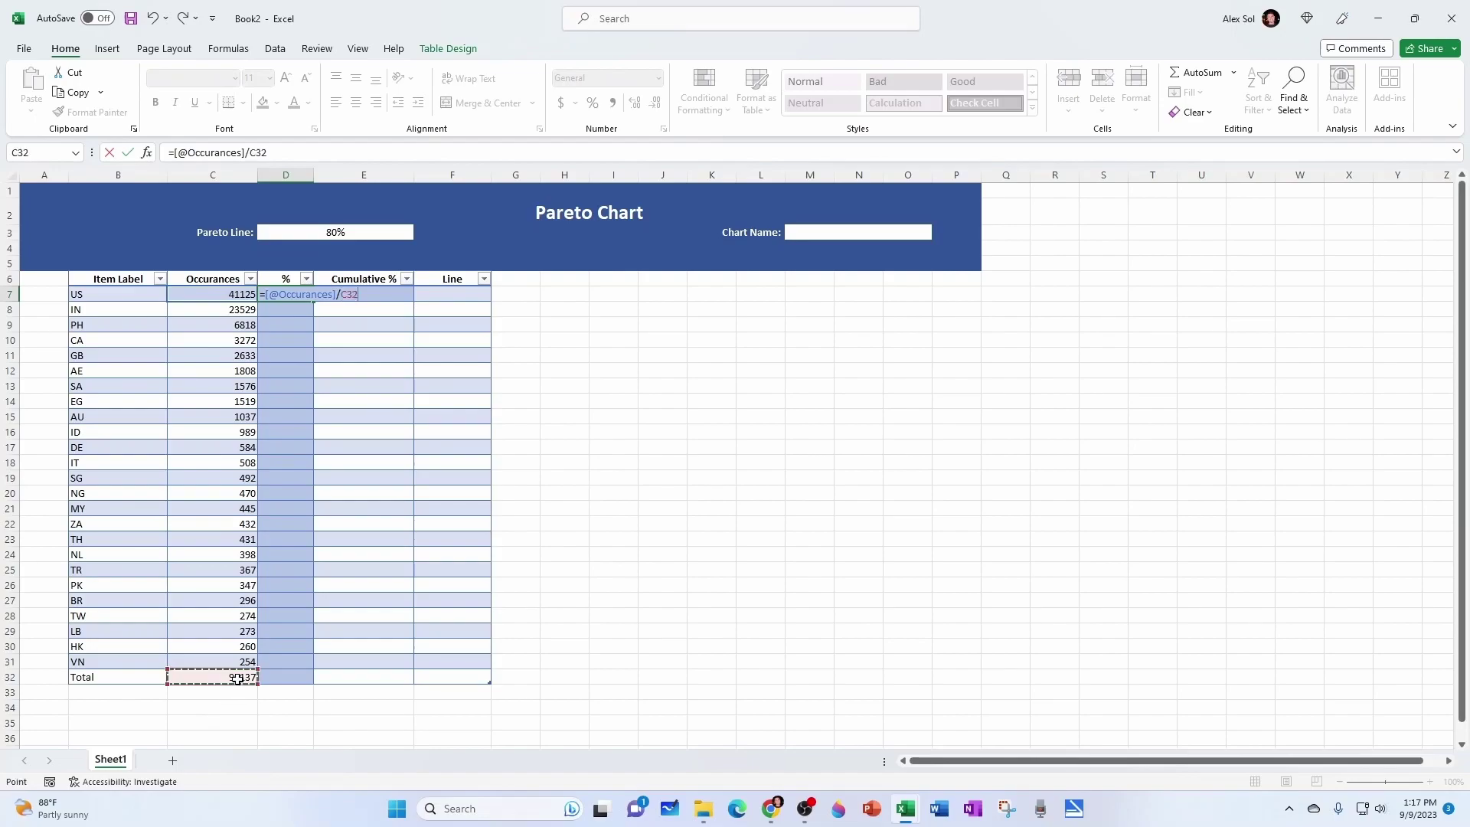
pyautogui.click(257, 157)
pyautogui.write('$C$')
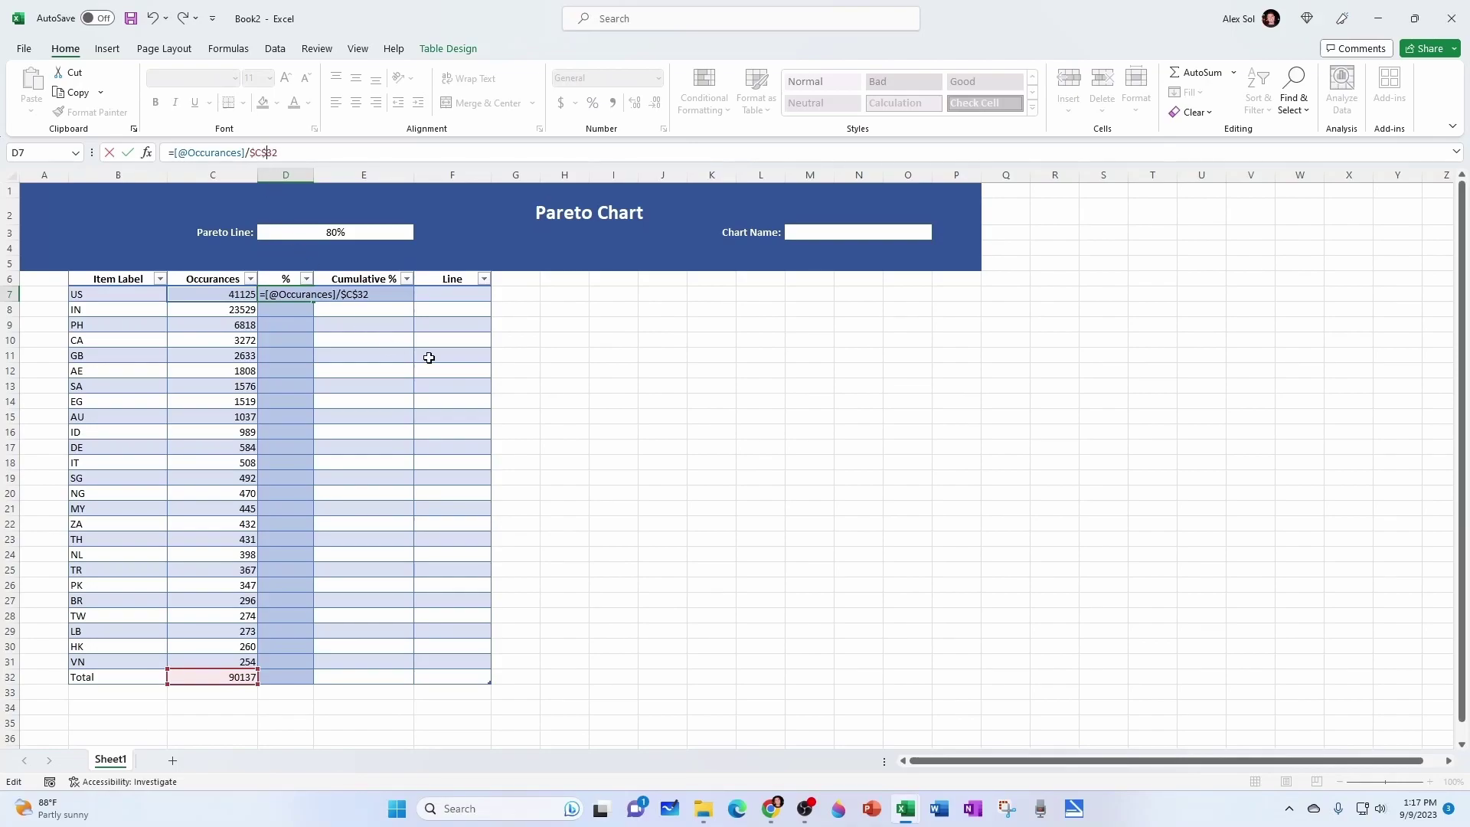
pyautogui.press('Return')
# Format the % column D7:D32 as whole percentages.
pyautogui.hotkey('ctrl', 'Down')
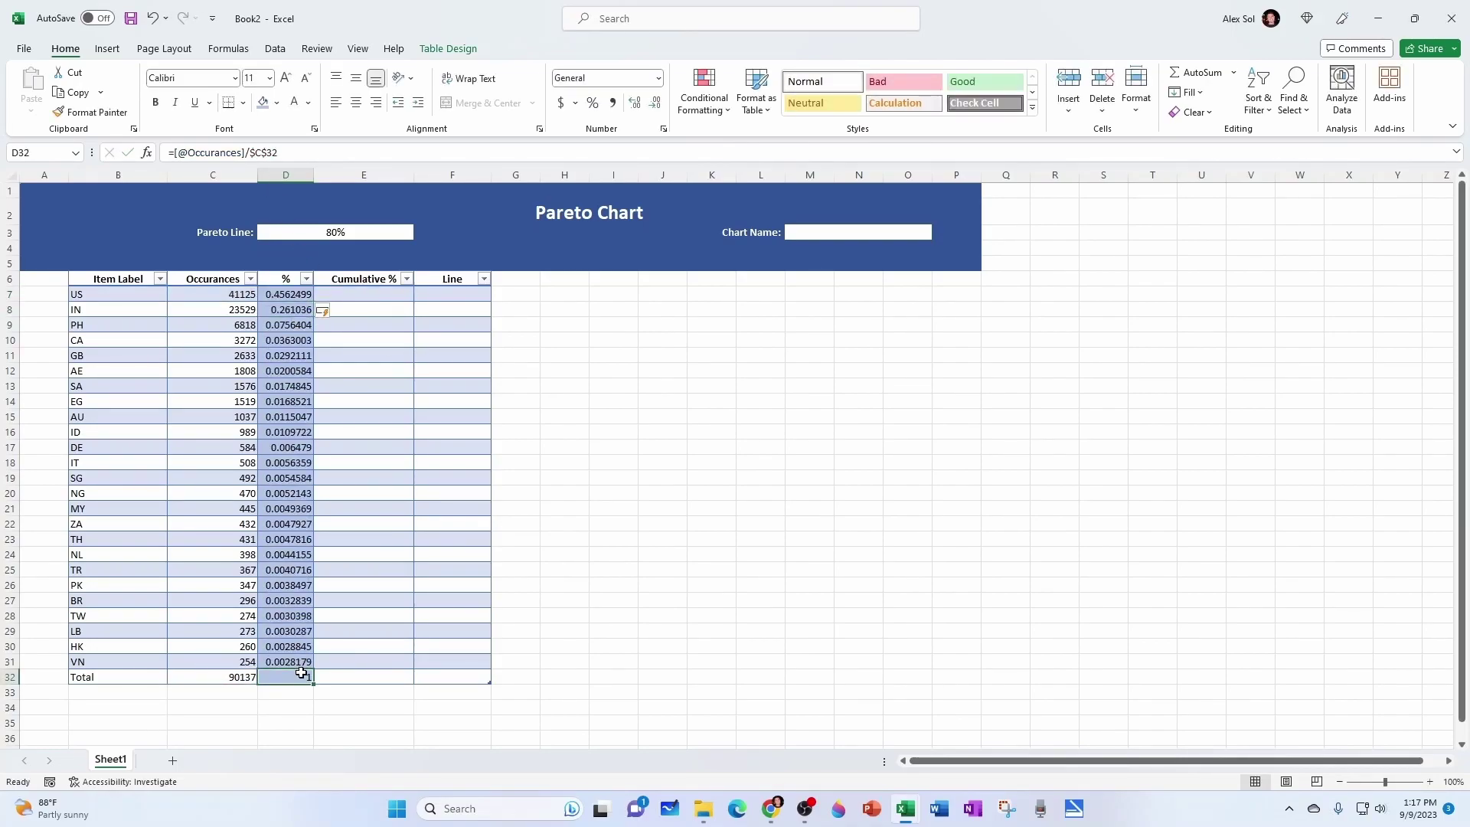
pyautogui.moveTo(289, 296); pyautogui.dragTo(287, 676)
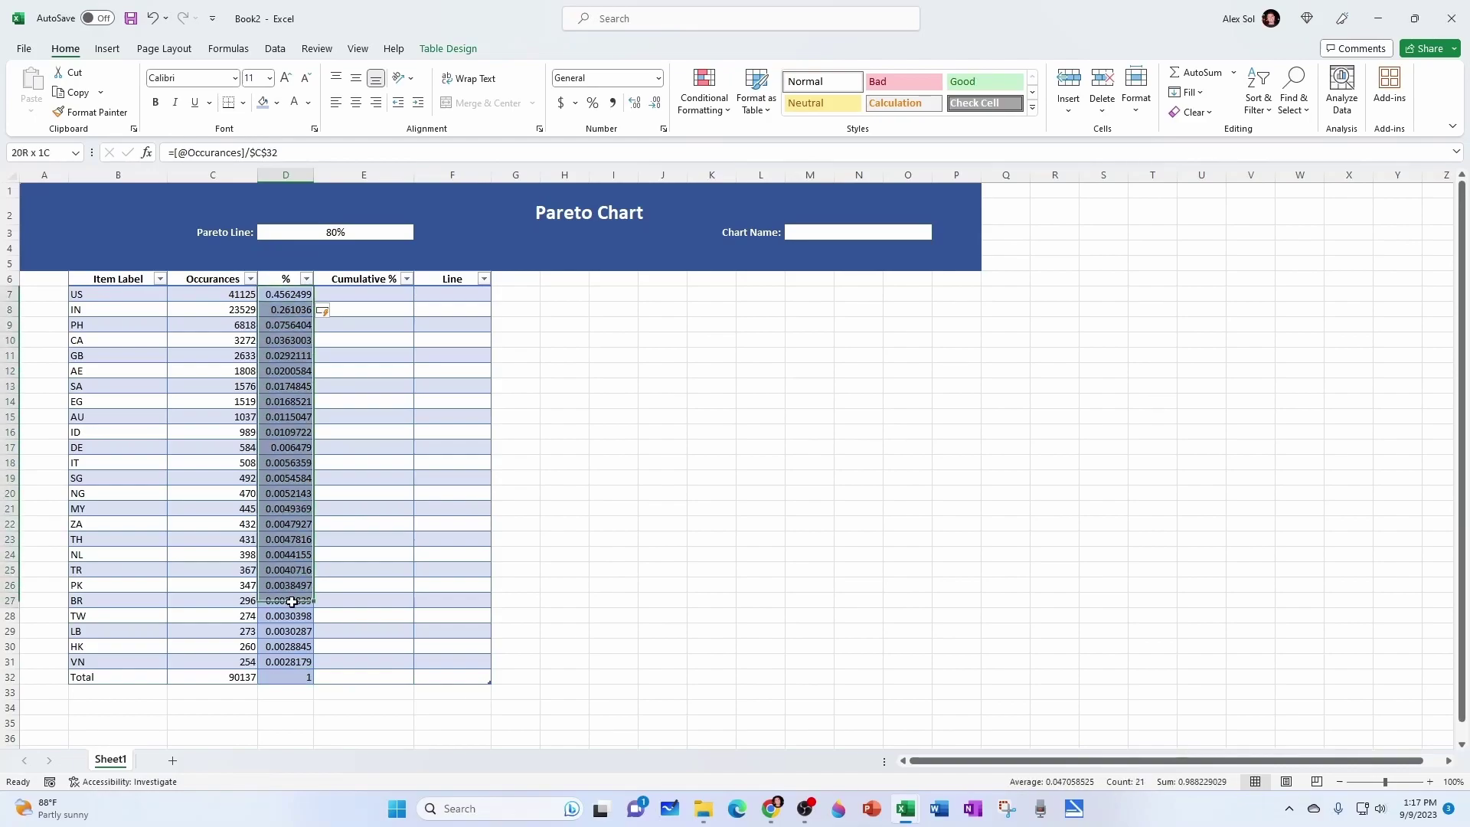
pyautogui.click(595, 104)
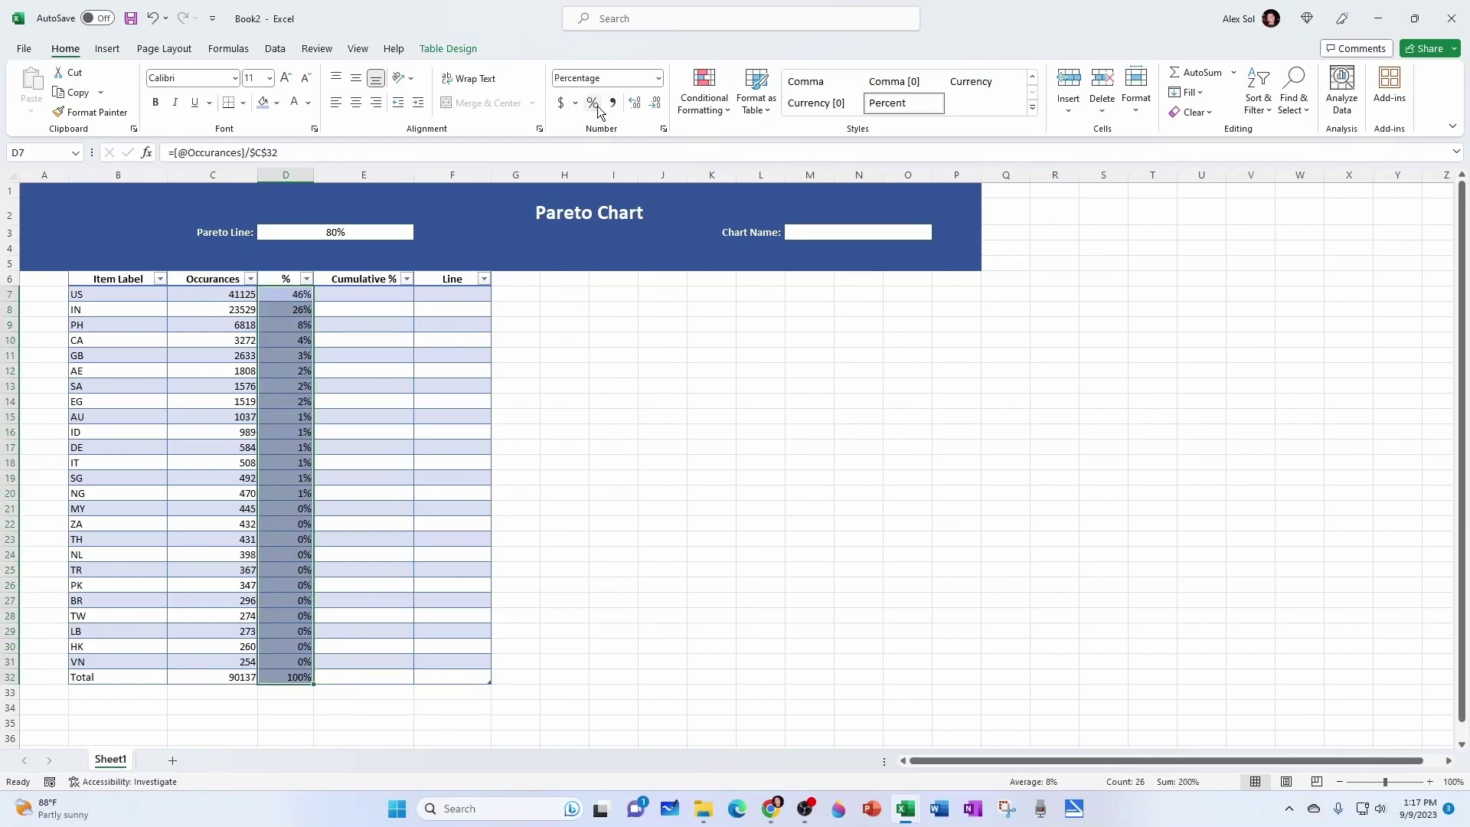
pyautogui.click(436, 464)
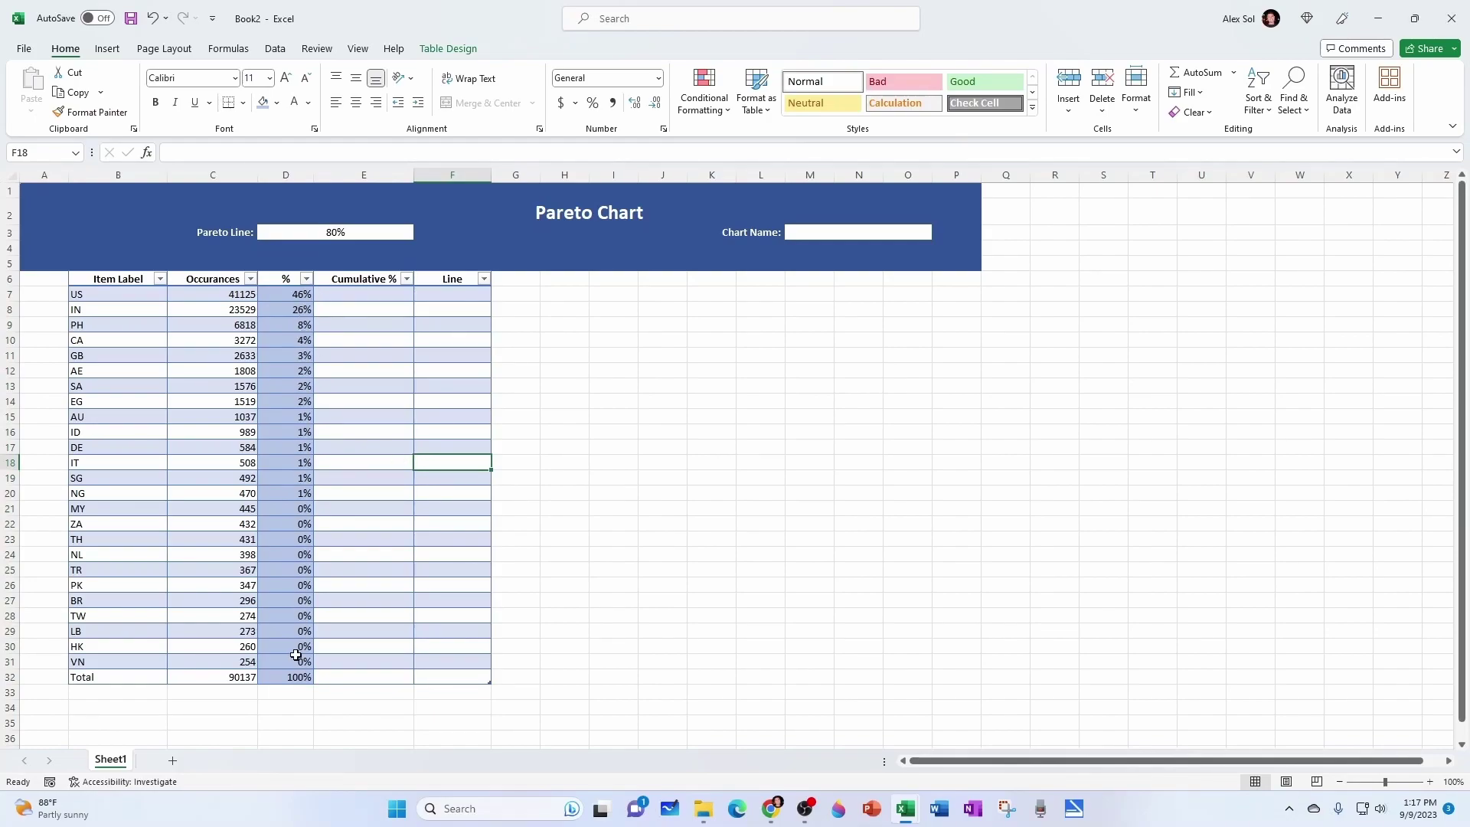
# Enter =[@[%]] in E7 and clear the auto-filled values in E8:E31.
pyautogui.click(359, 294)
pyautogui.write('=')
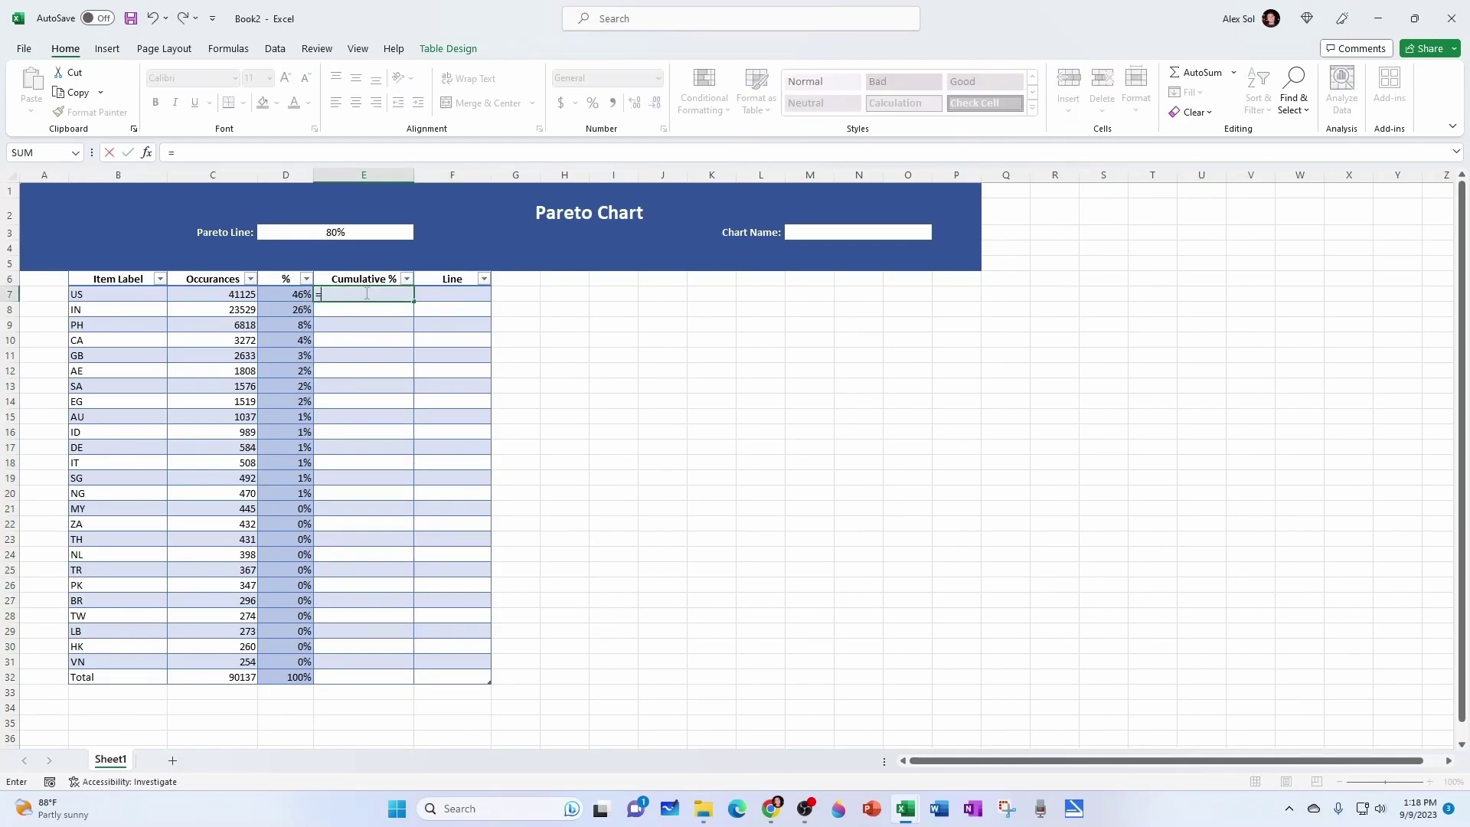
pyautogui.click(284, 295)
pyautogui.press('Return')
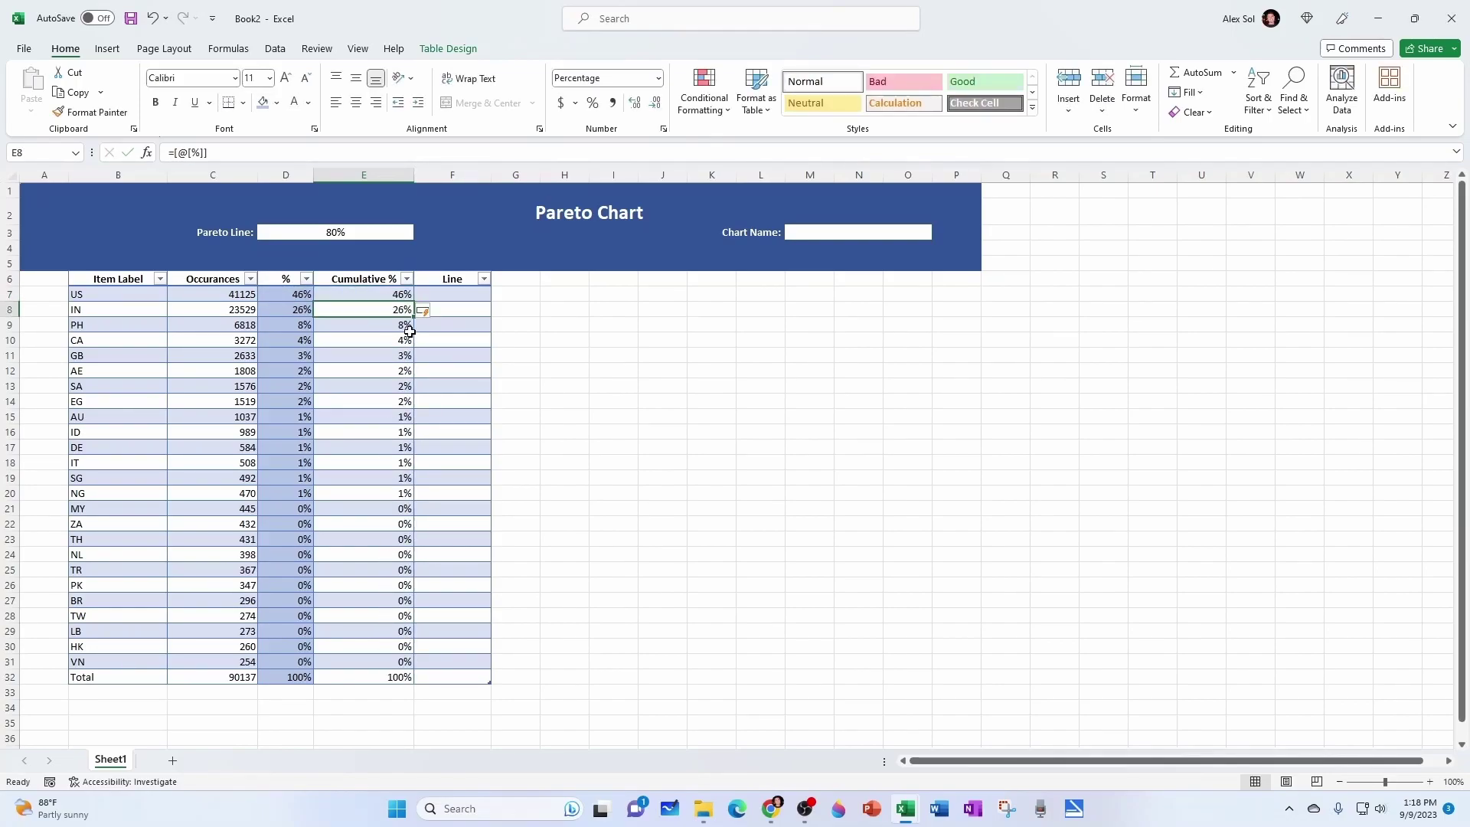
pyautogui.moveTo(391, 311); pyautogui.dragTo(372, 664)
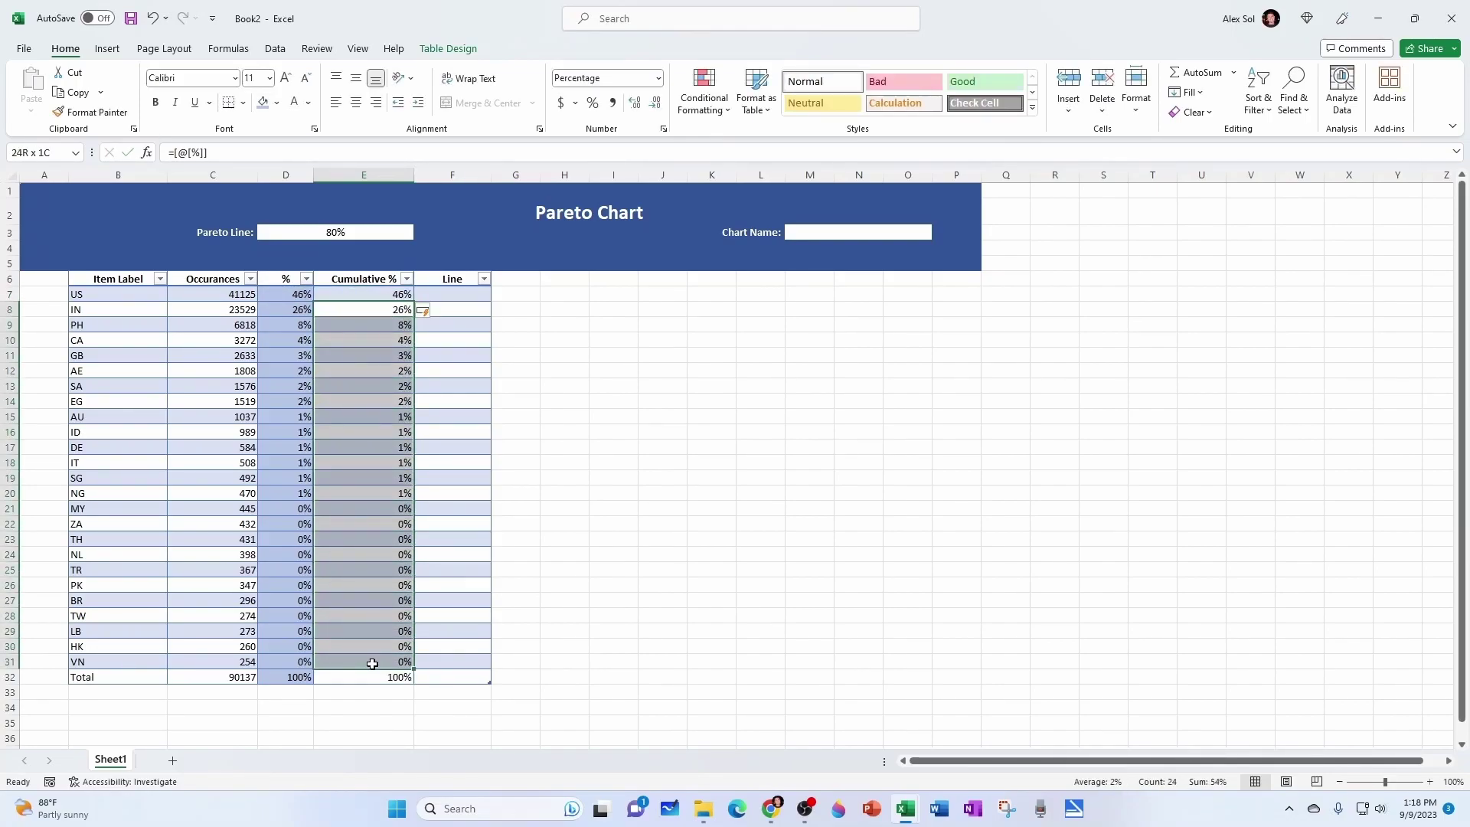
pyautogui.press('Delete')
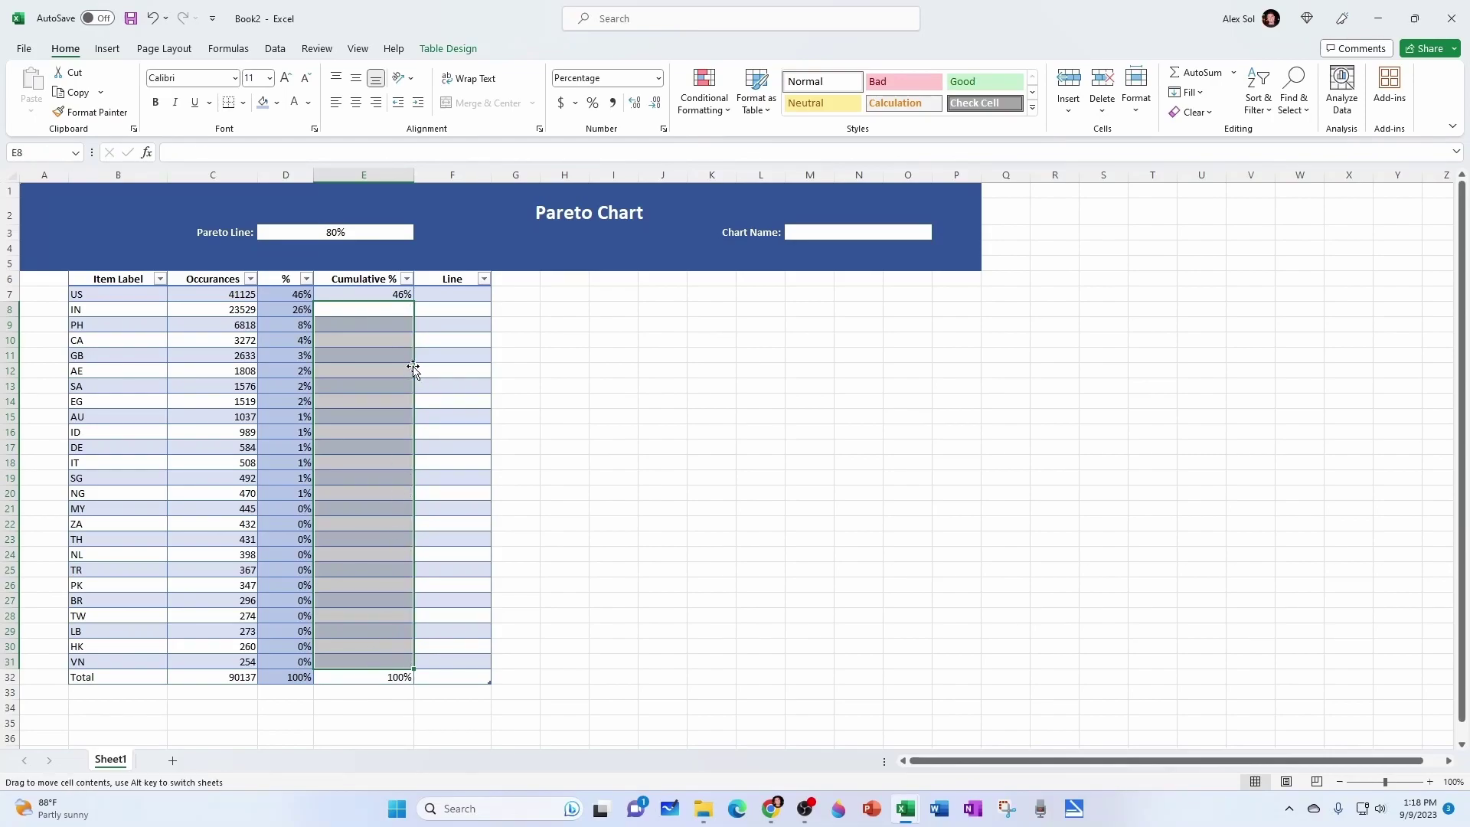
# Enter the running total =E7+[@[%]] in E8 and fill it down to E31.
pyautogui.click(390, 313)
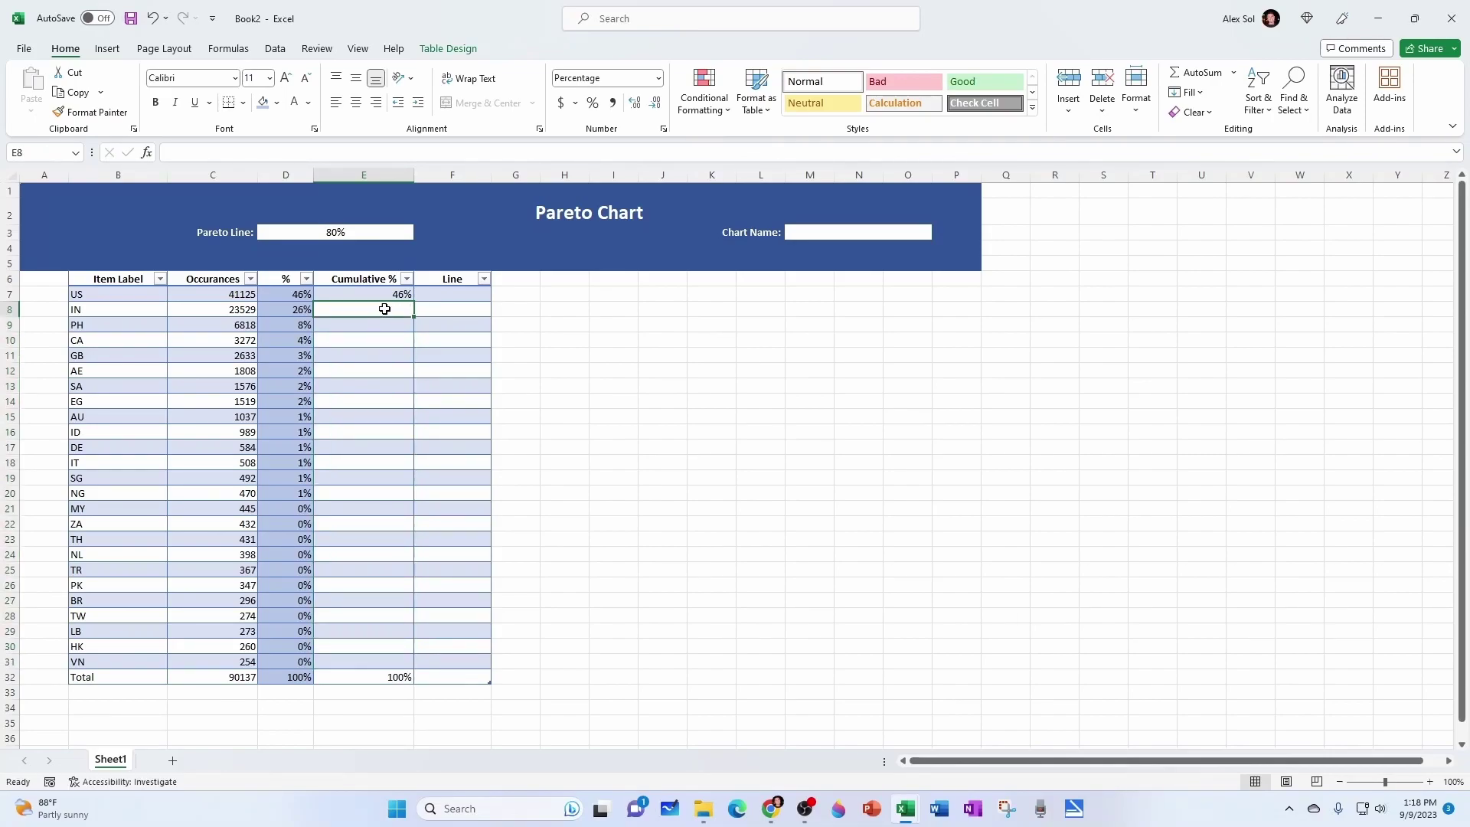
pyautogui.write('=')
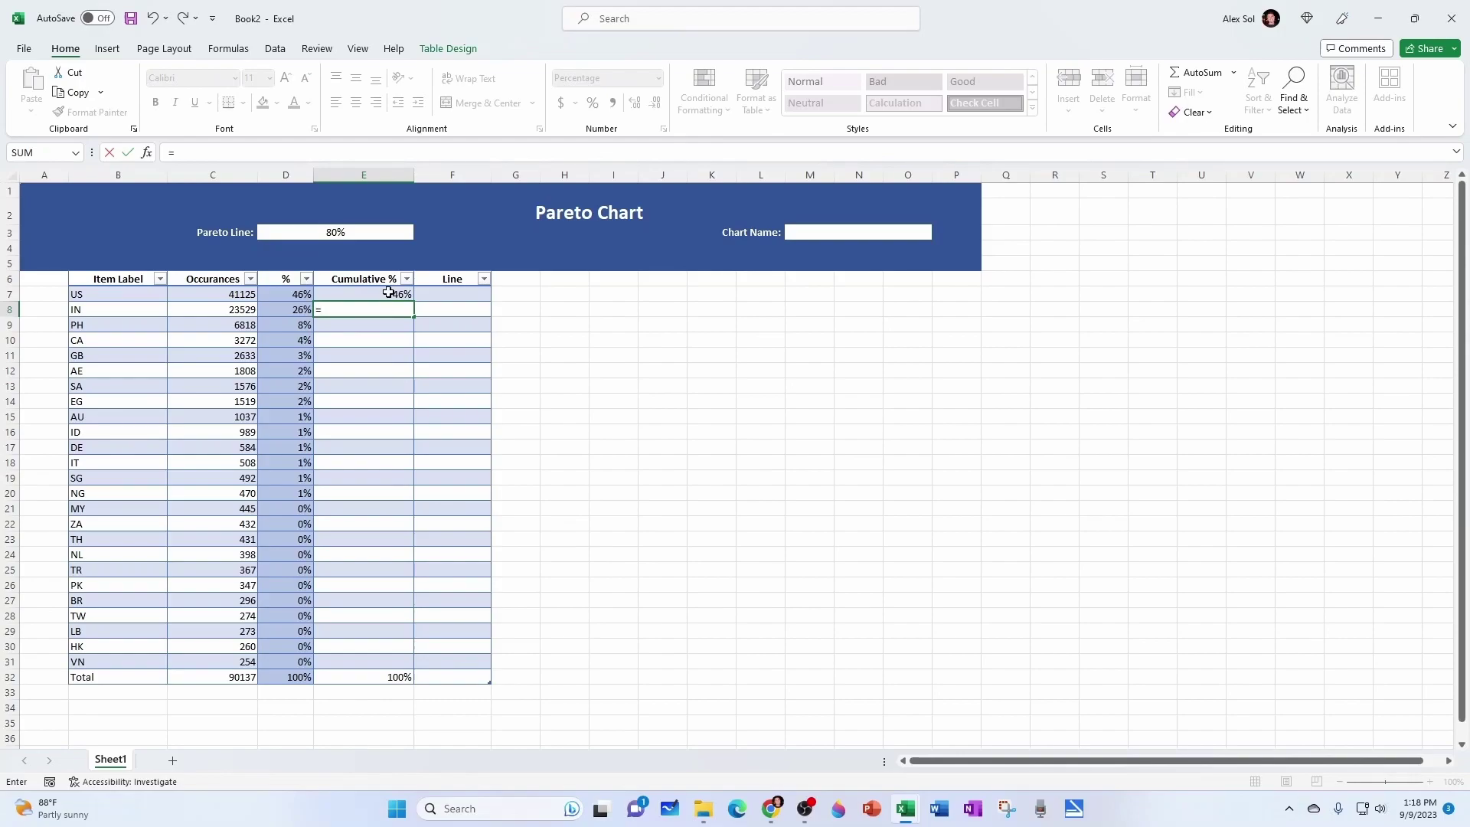
pyautogui.click(388, 293)
pyautogui.write('+')
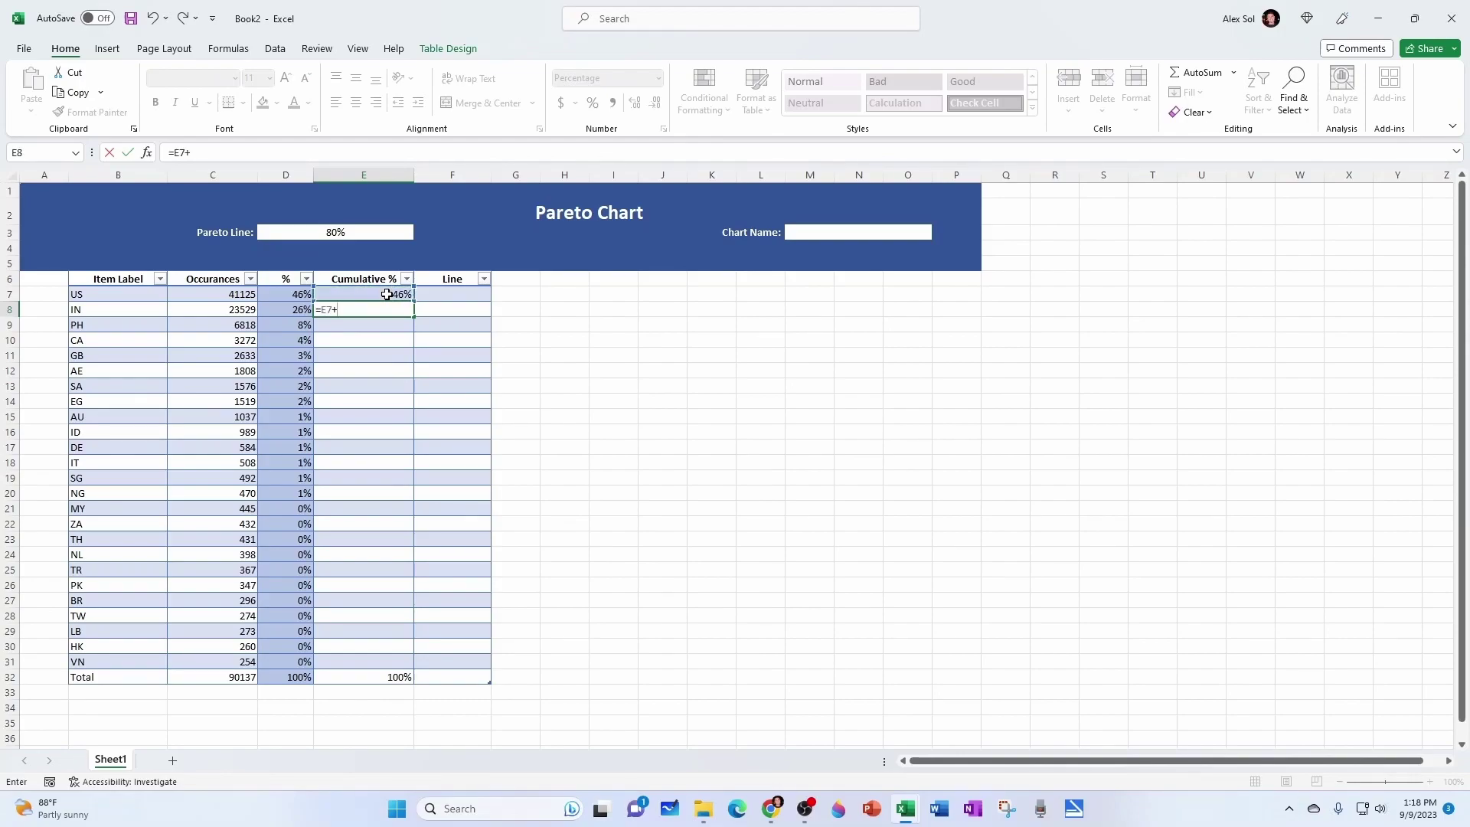
pyautogui.click(296, 312)
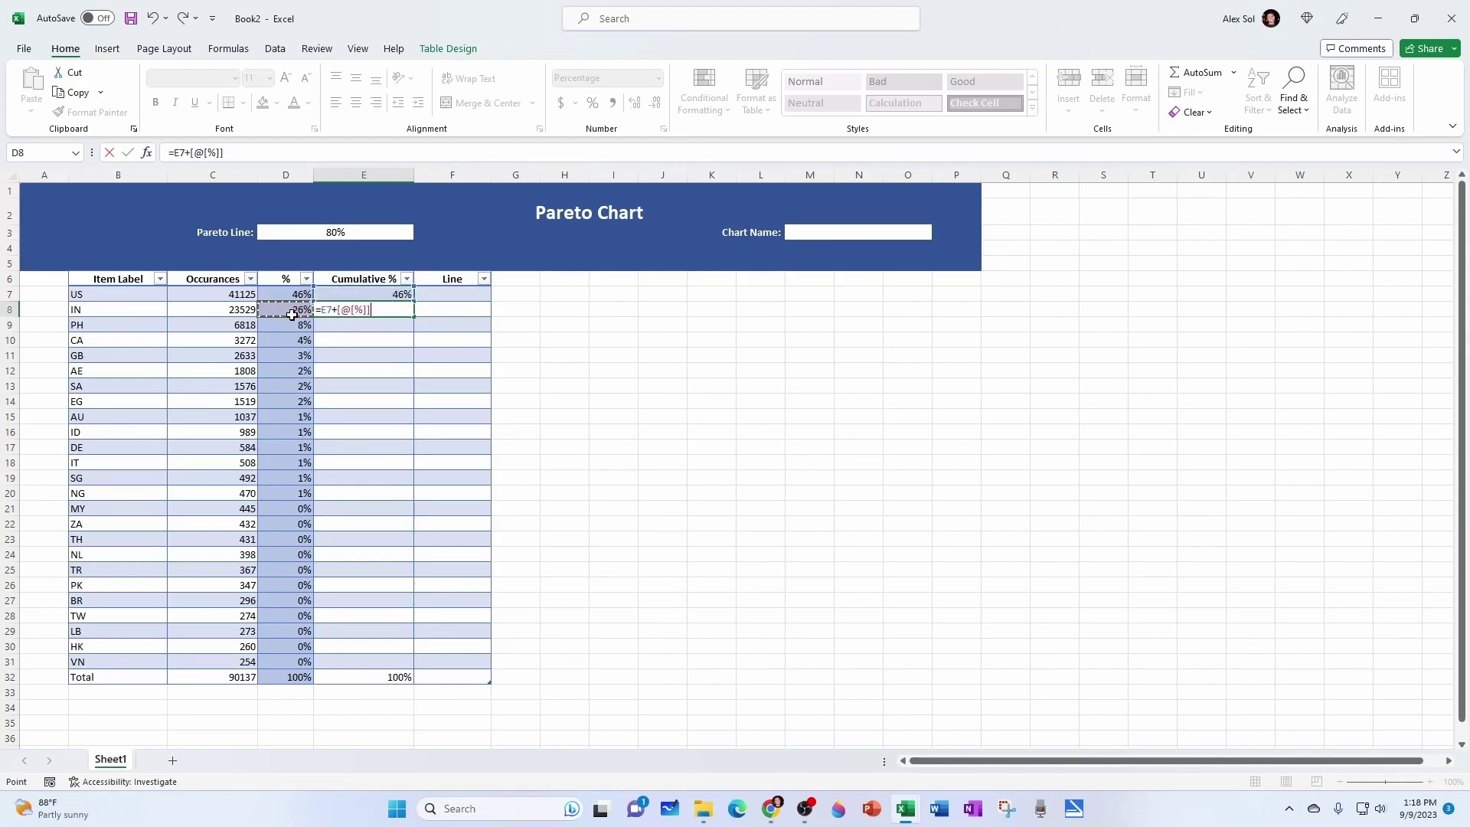
pyautogui.press('Return')
pyautogui.click(394, 307)
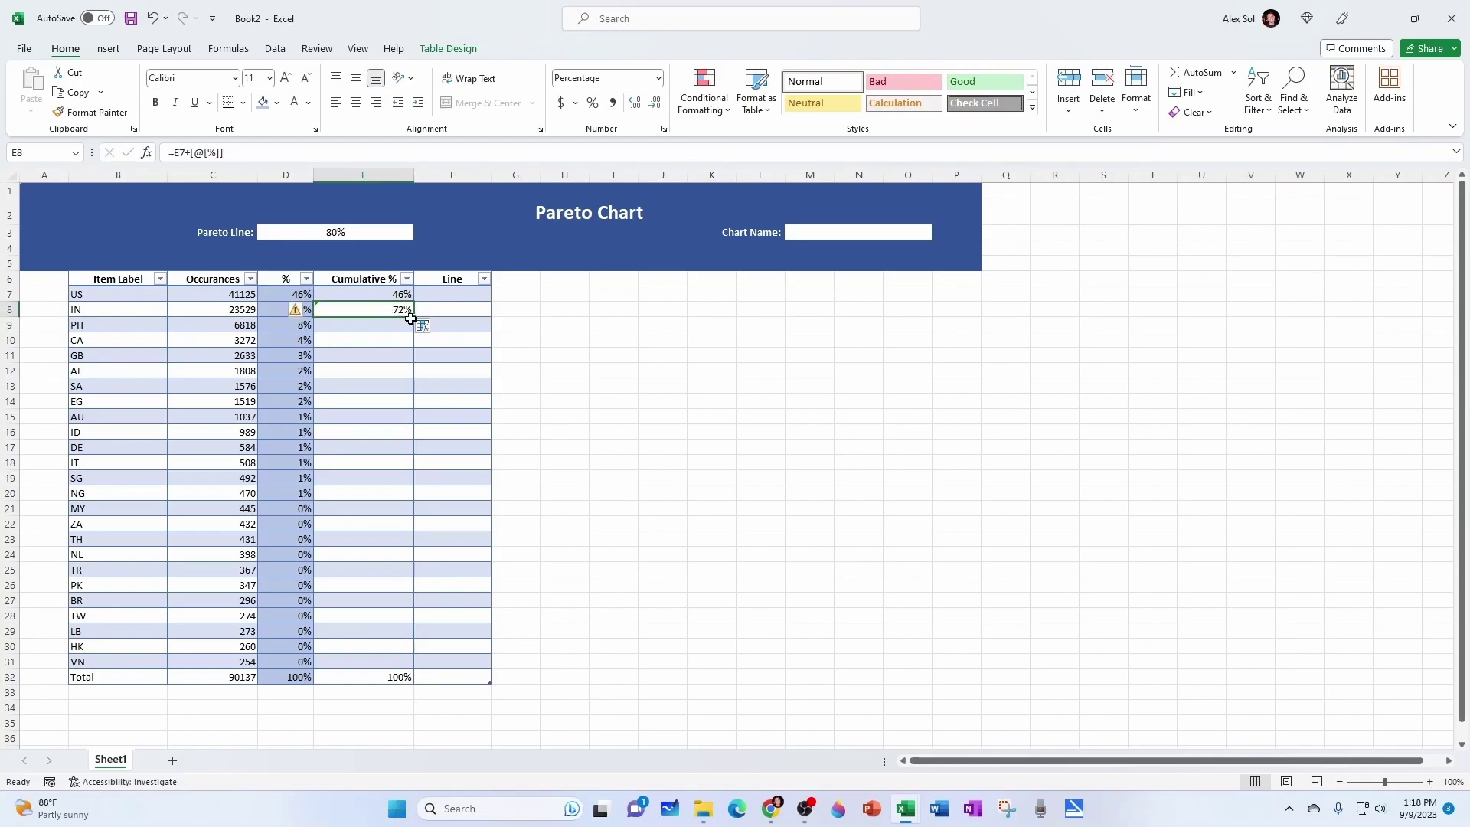
pyautogui.moveTo(417, 315); pyautogui.dragTo(376, 671)
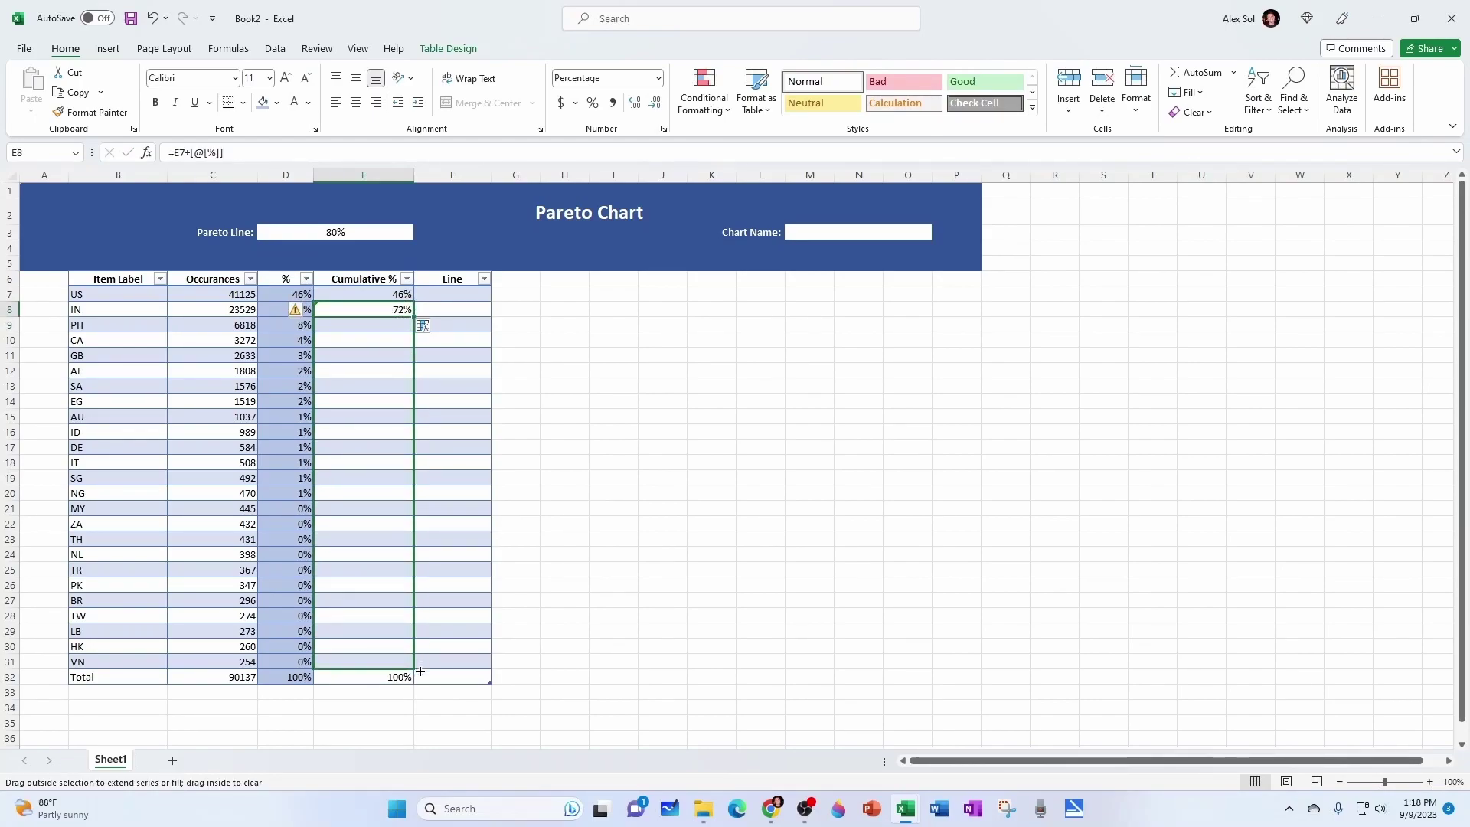
# Delete the 100% from E32 and select the Total figures in C32:D32.
pyautogui.click(375, 677)
pyautogui.press('Delete')
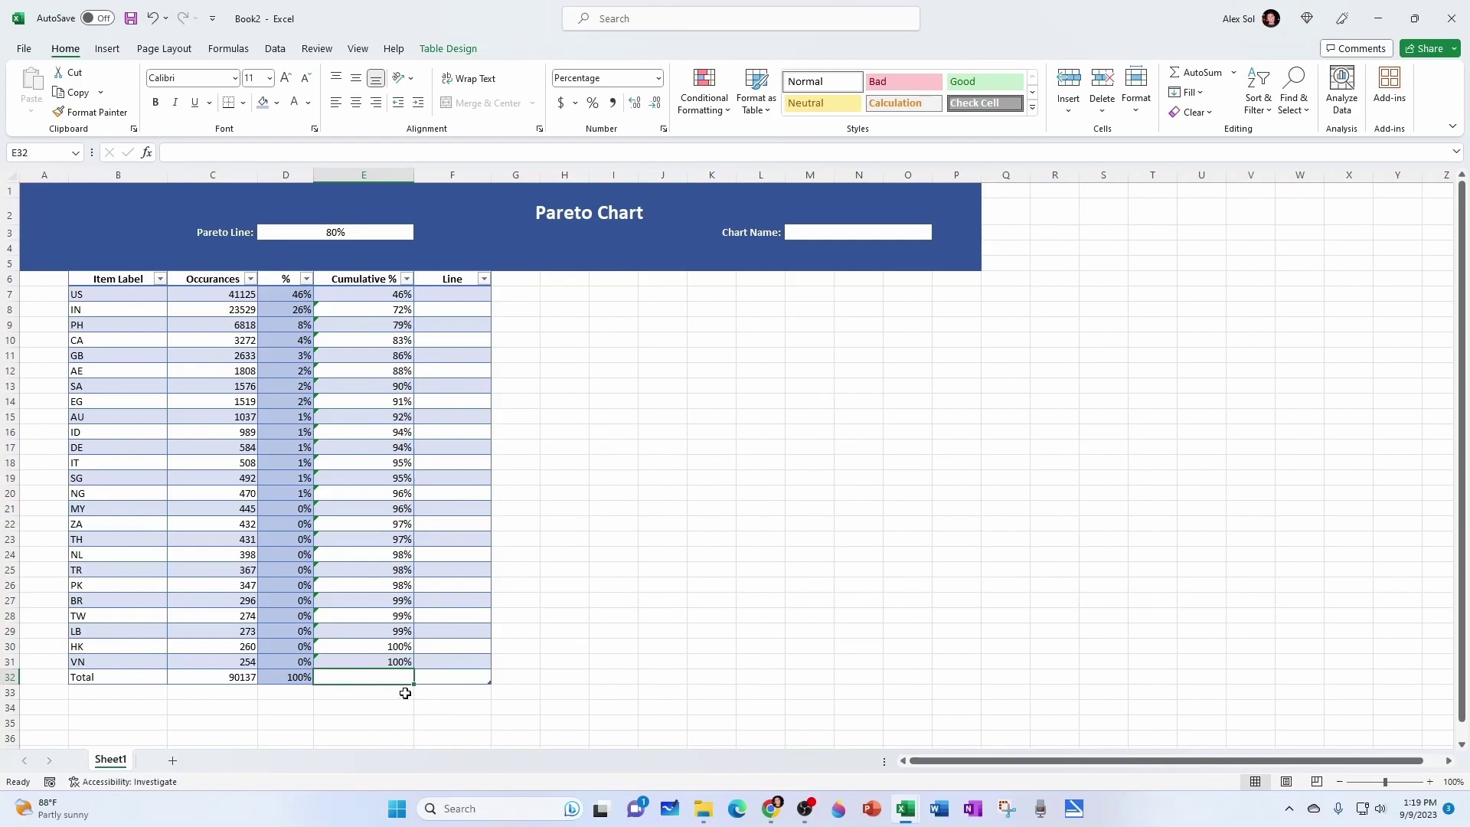
pyautogui.moveTo(213, 677); pyautogui.dragTo(285, 678)
# Bold the 90,137 and 100% totals and the final 100% in E31.
pyautogui.click(159, 104)
pyautogui.click(614, 585)
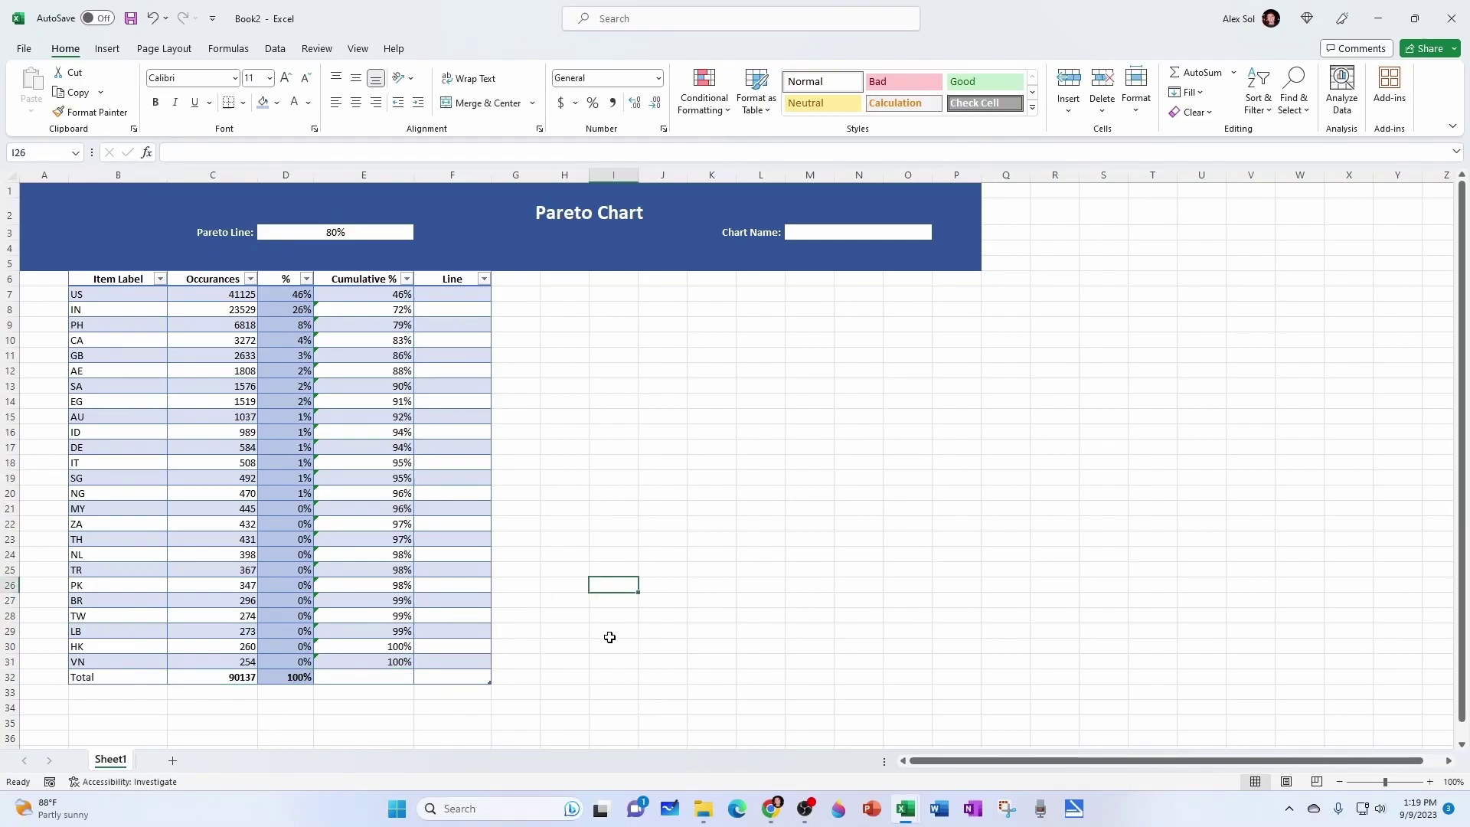
pyautogui.click(393, 660)
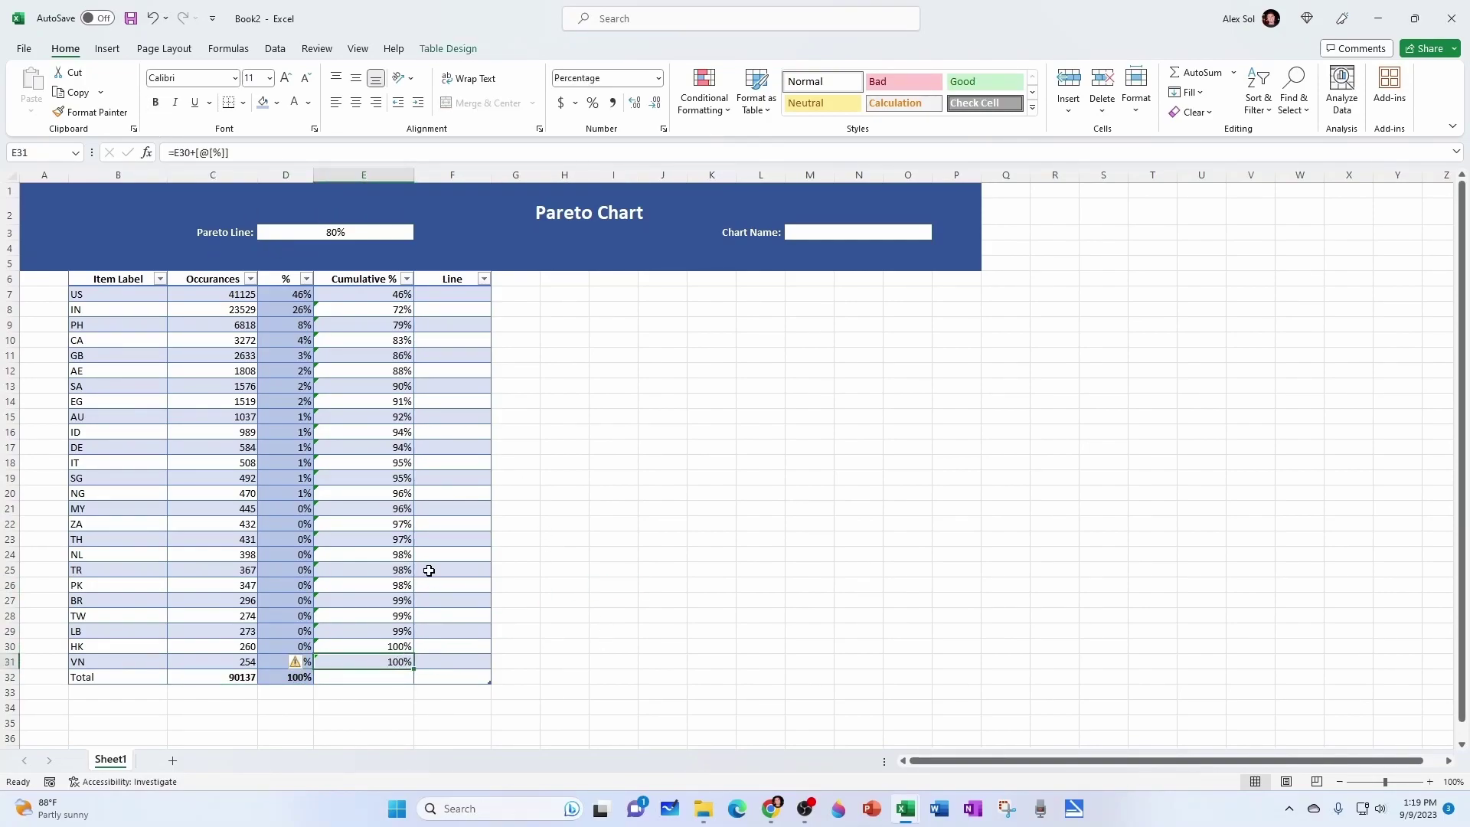
pyautogui.click(156, 103)
pyautogui.click(663, 447)
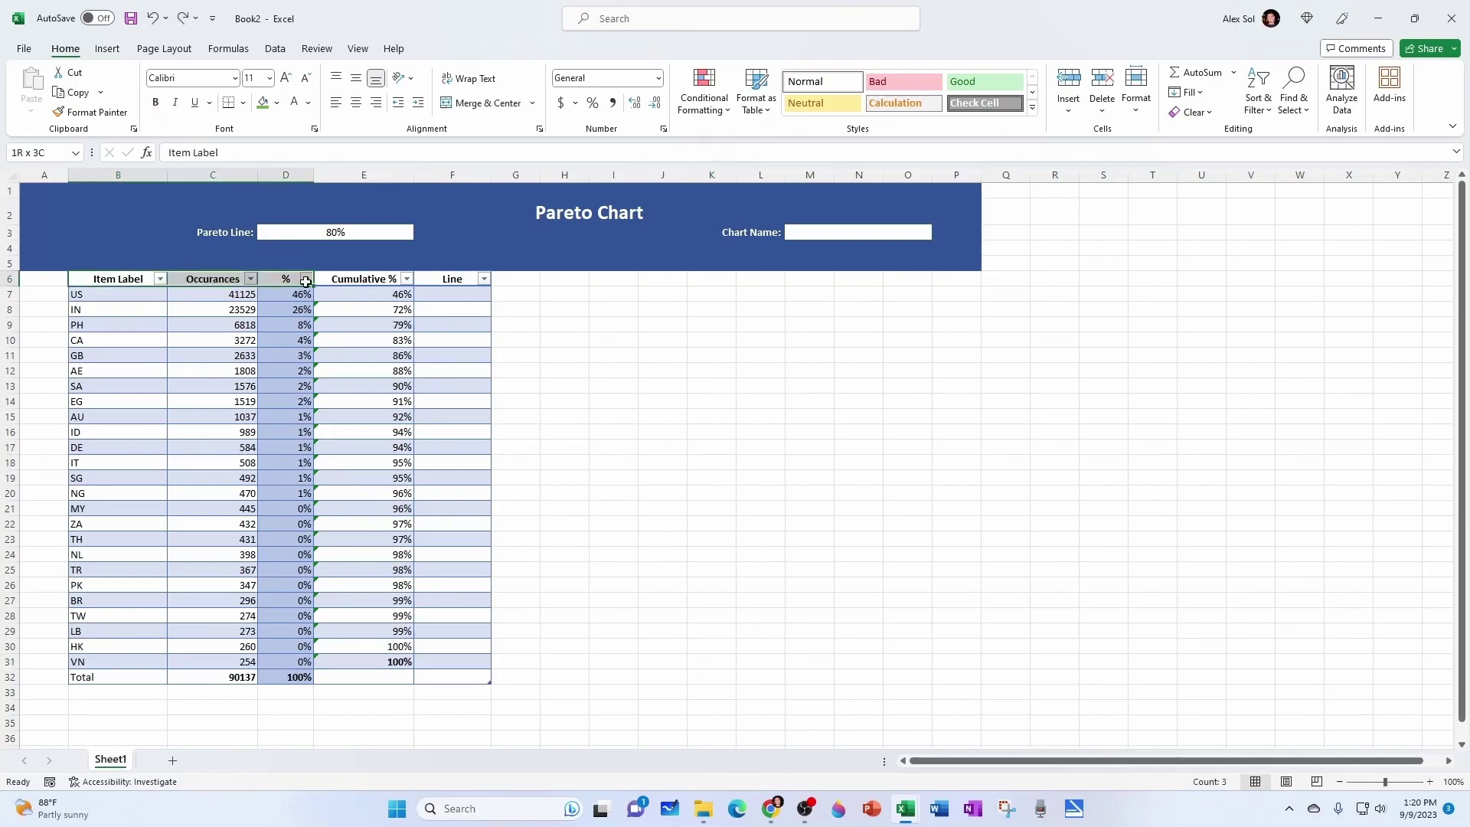
# Set the header row B6:F6 font colour to white.
pyautogui.moveTo(115, 278); pyautogui.dragTo(461, 279)
pyautogui.click(598, 356)
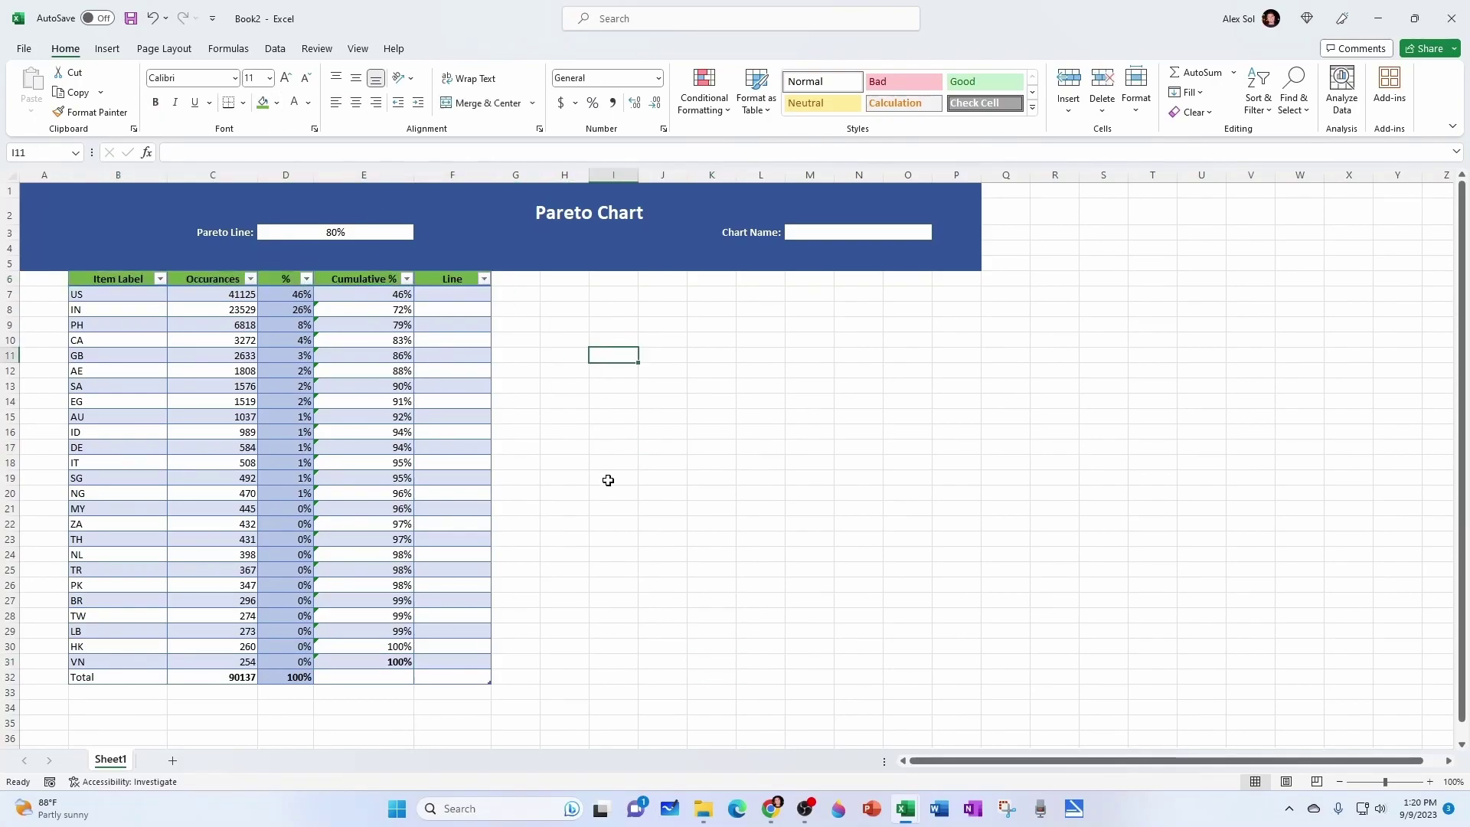
pyautogui.moveTo(115, 279); pyautogui.dragTo(426, 278)
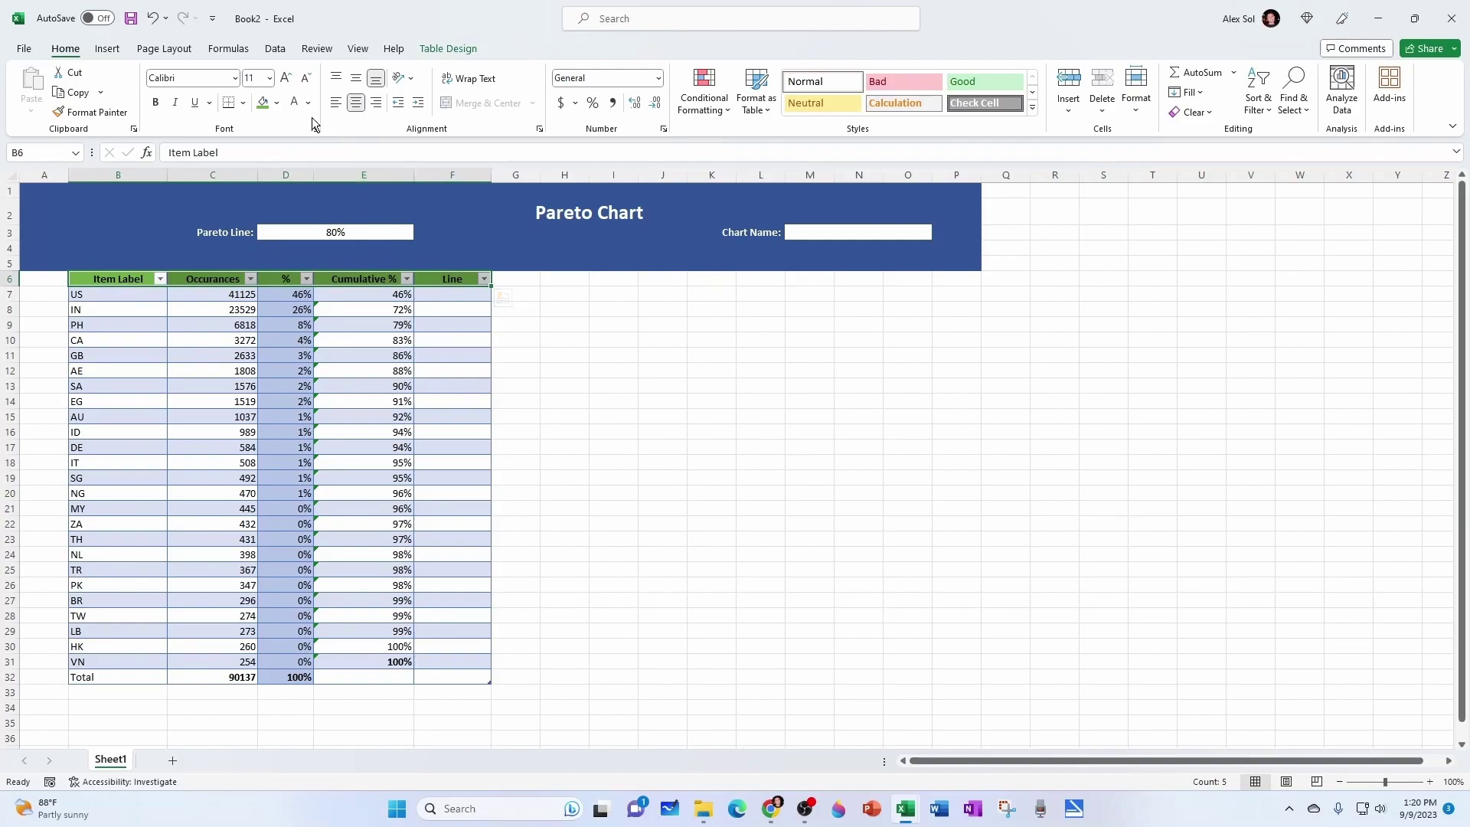
pyautogui.click(295, 102)
pyautogui.click(603, 359)
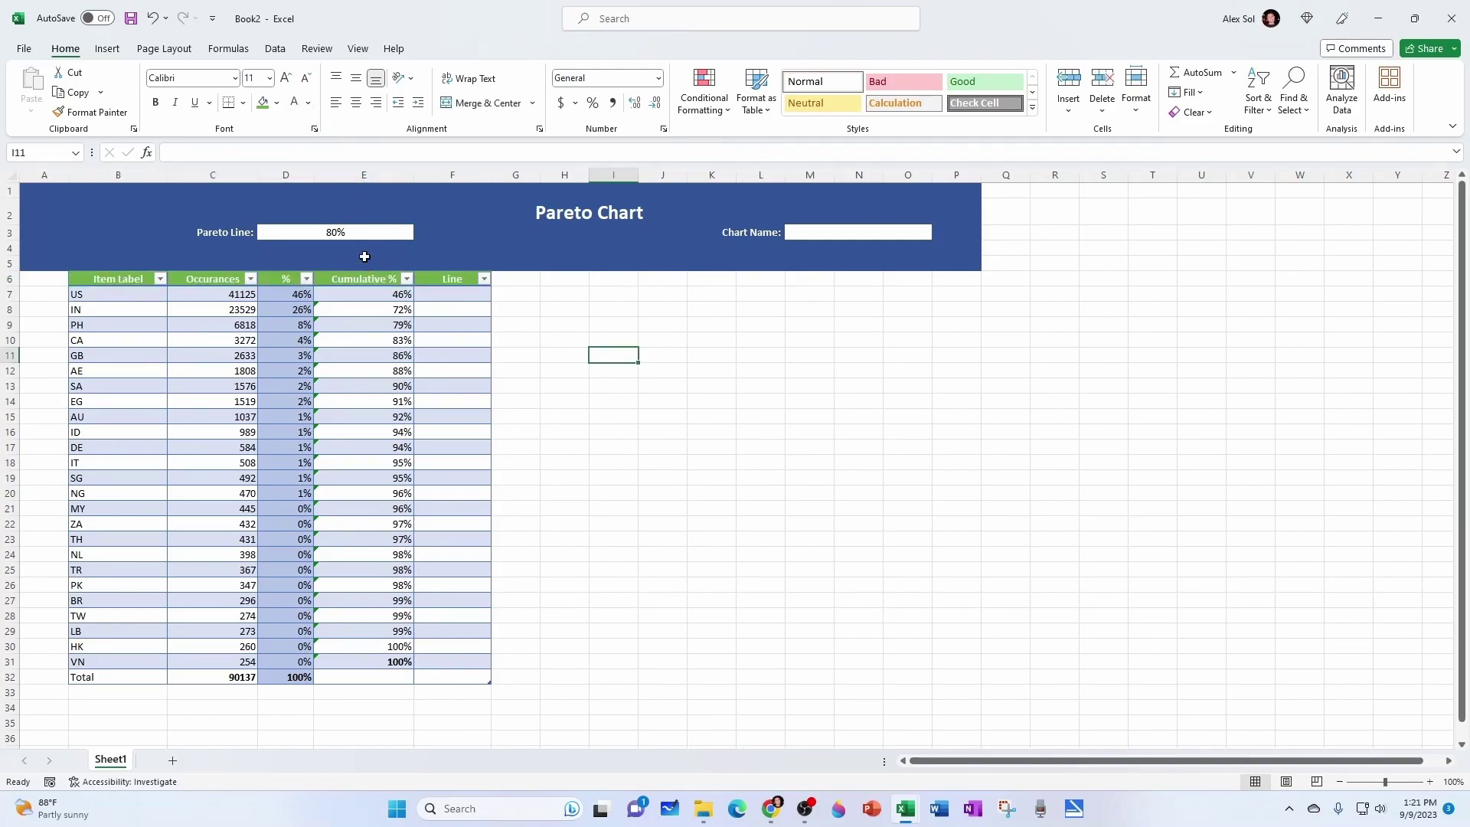
# Fill the Line column with =$D$3 so every row shows the 80% Pareto Line value.
pyautogui.click(460, 294)
pyautogui.write('=')
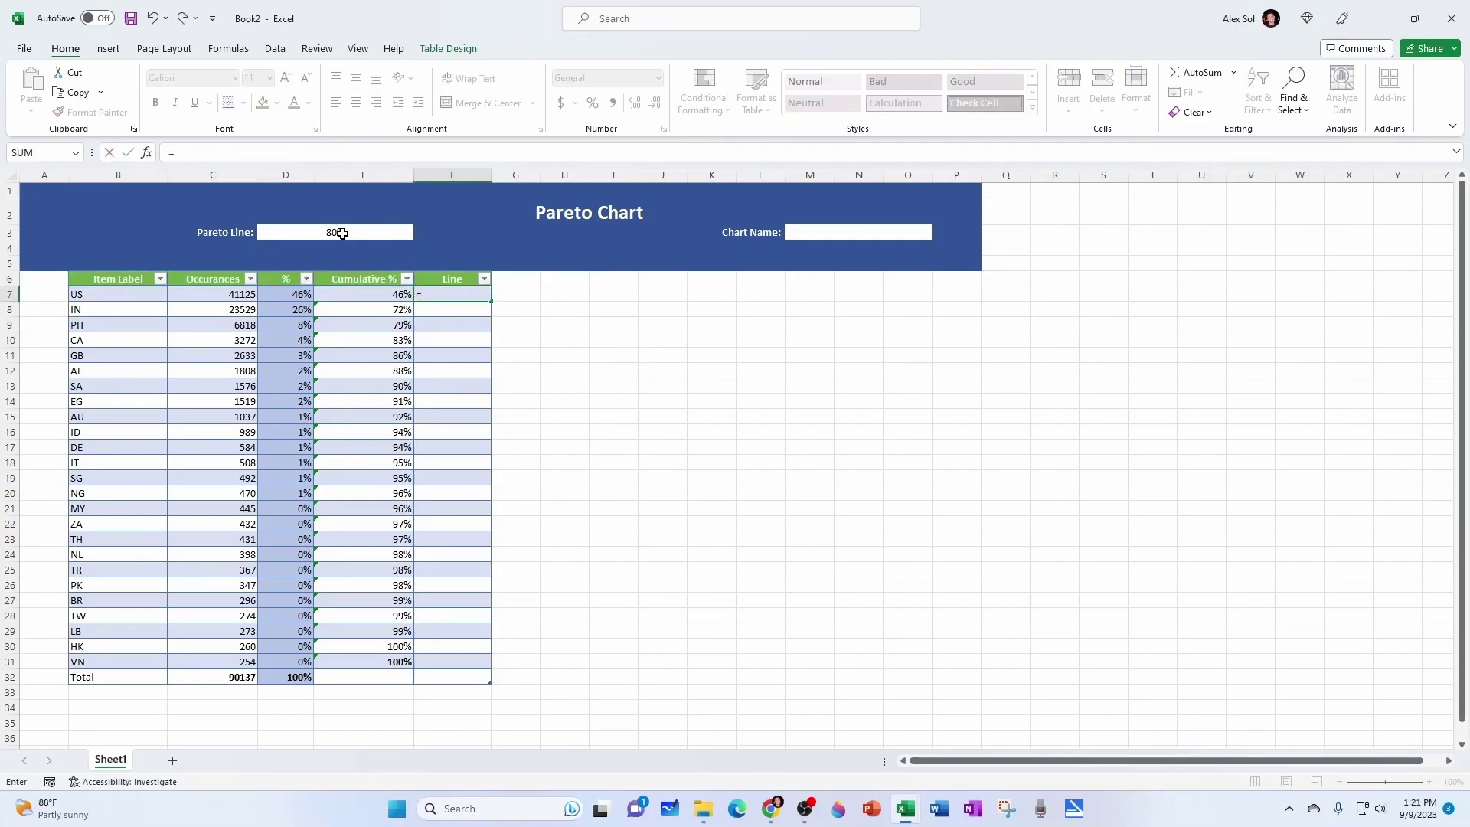
pyautogui.click(333, 232)
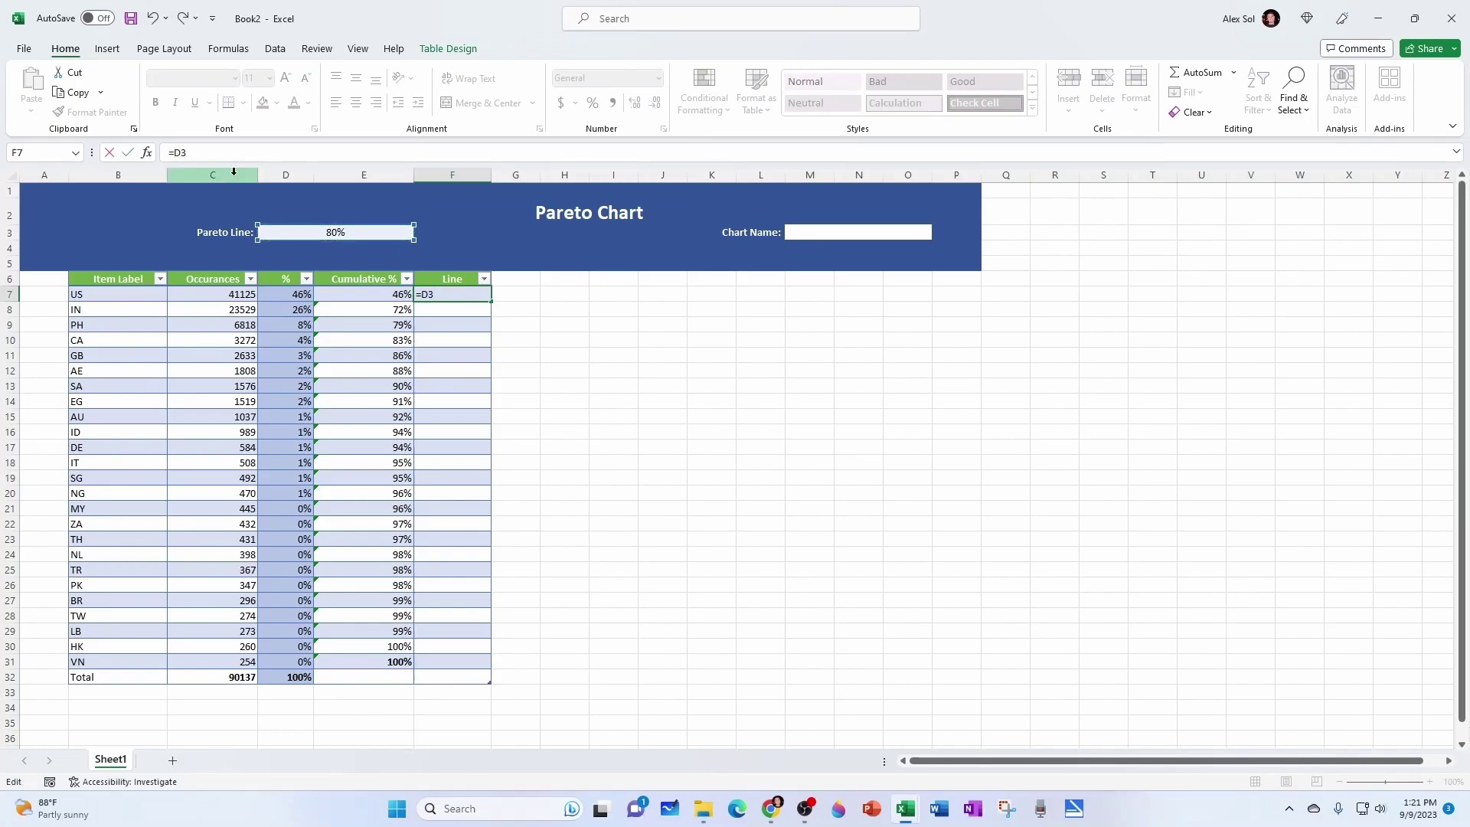
pyautogui.write('$D$')
pyautogui.press('Return')
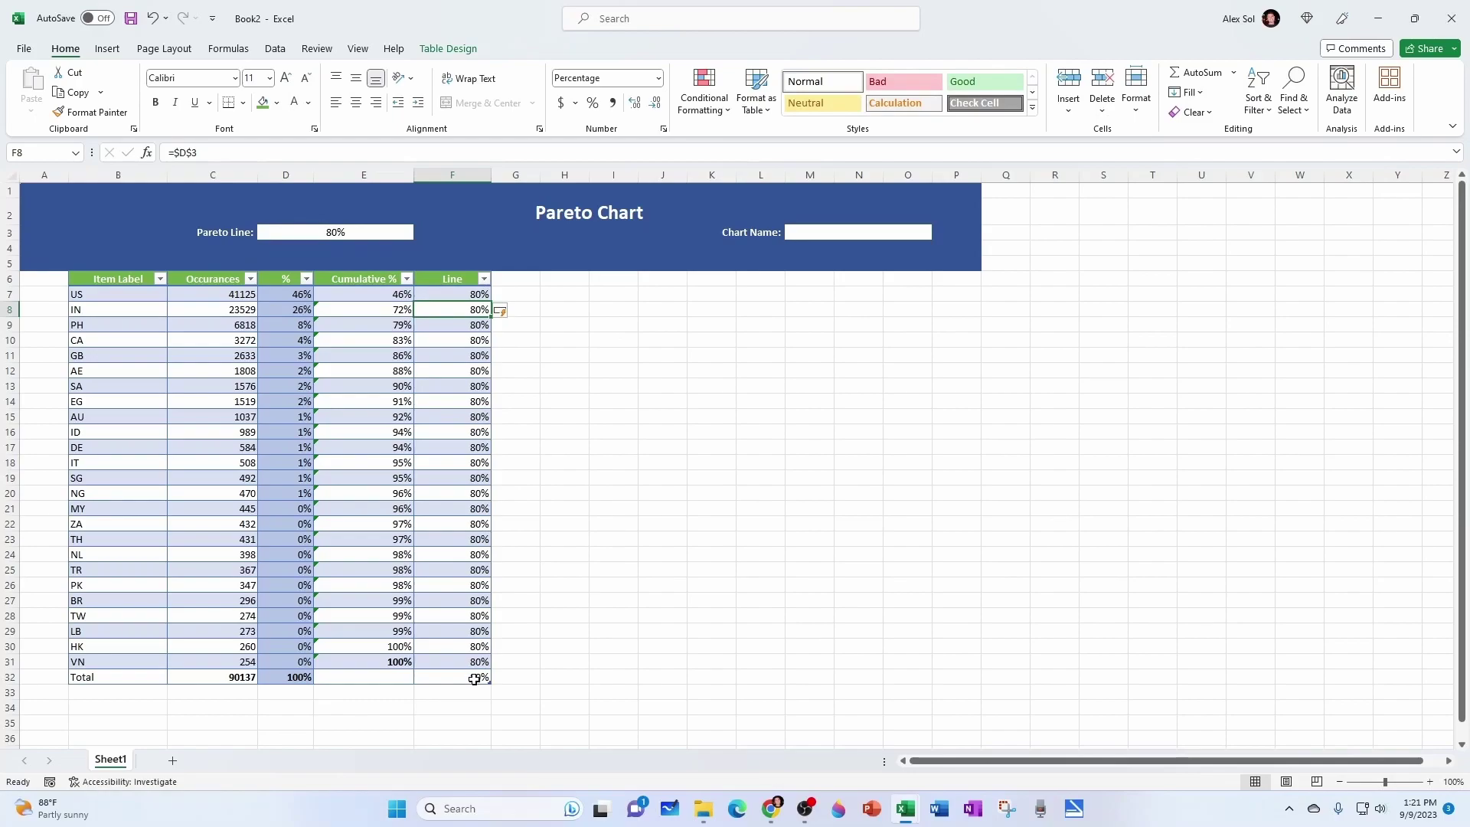
pyautogui.click(564, 616)
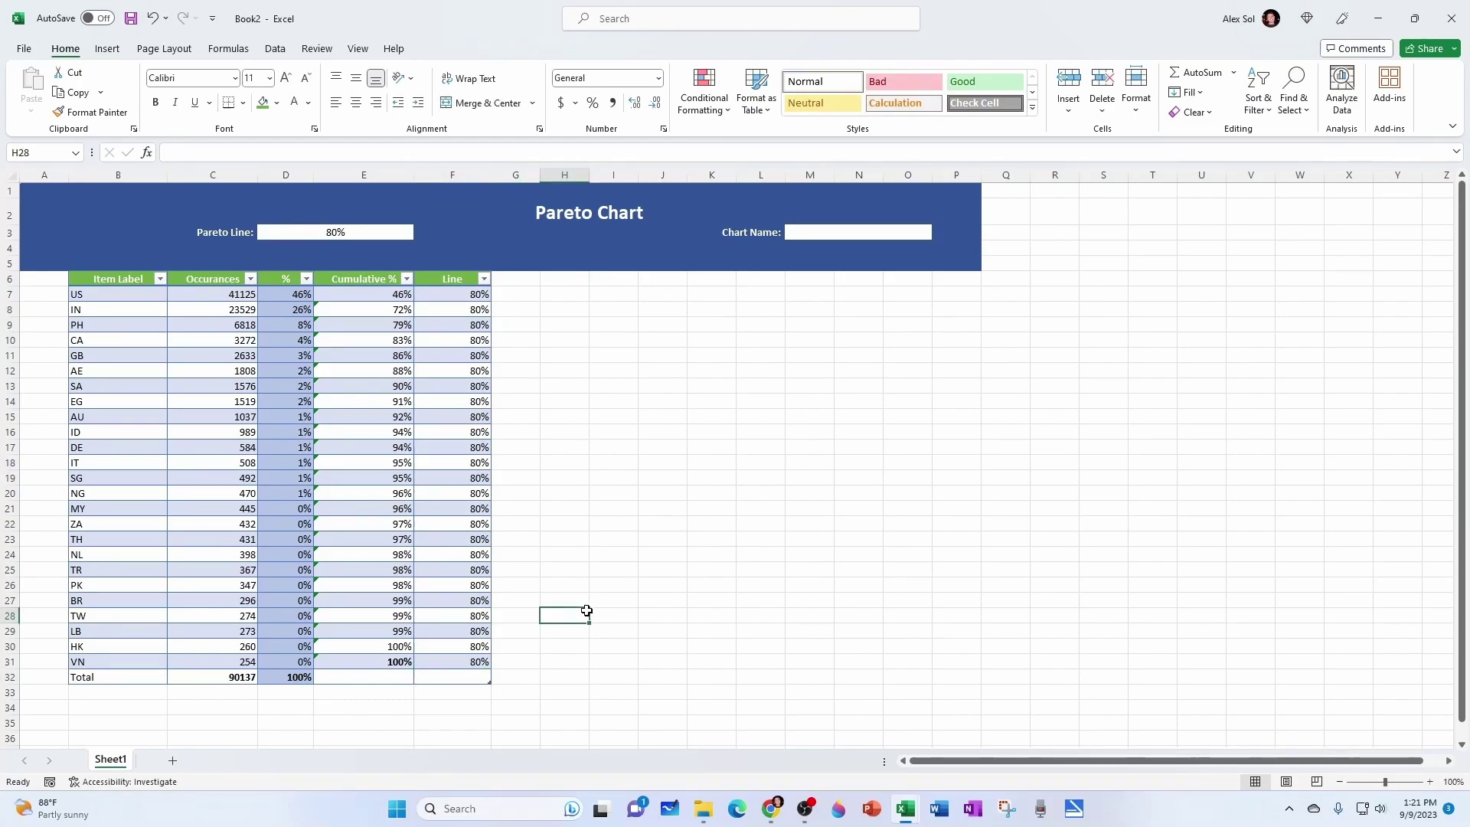
pyautogui.click(711, 385)
# Insert a 2-D line chart of table B6:F31 and enlarge it beside the table.
pyautogui.moveTo(117, 279); pyautogui.dragTo(473, 666)
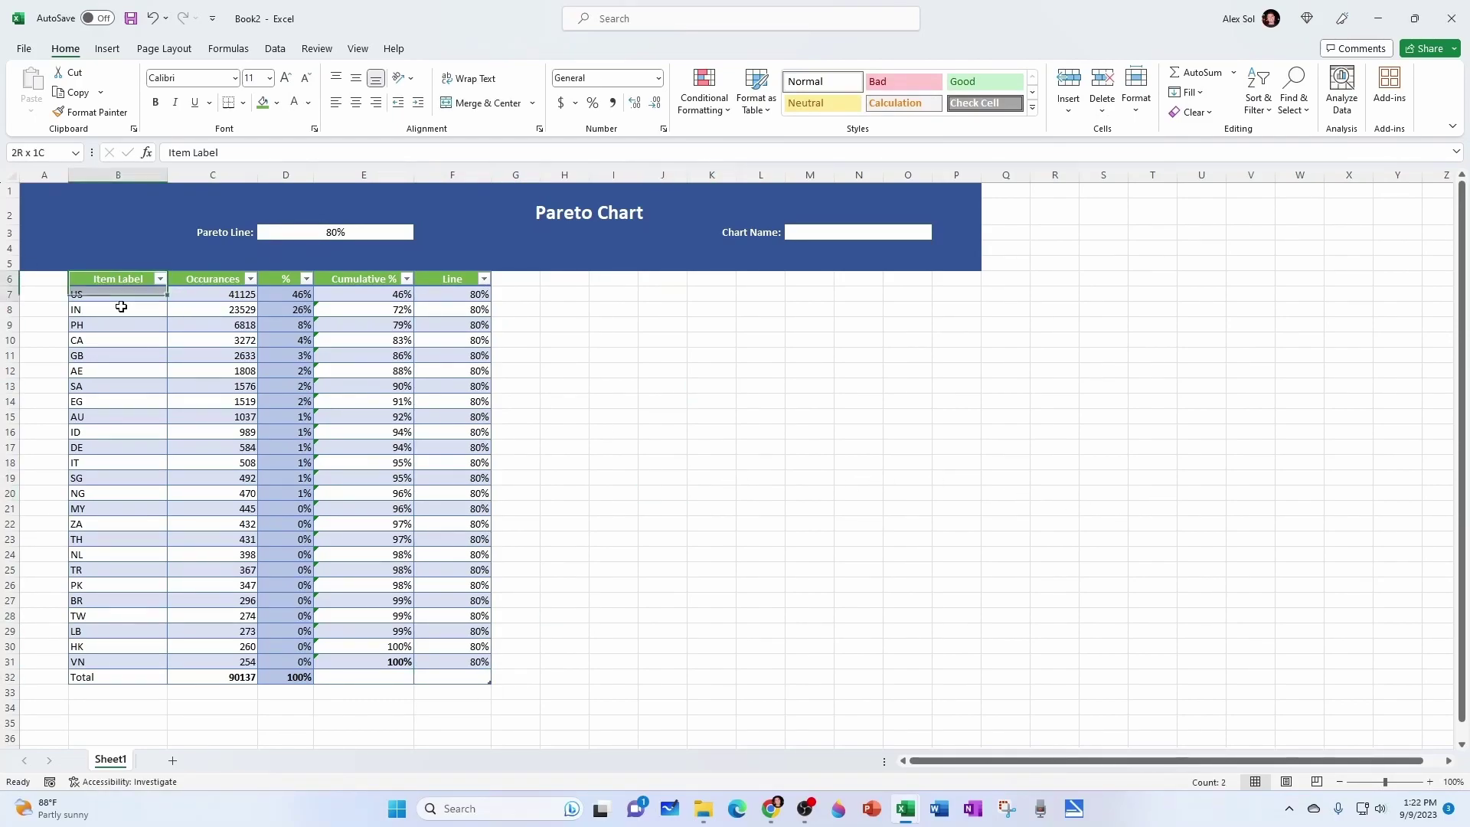
pyautogui.click(107, 49)
pyautogui.click(495, 96)
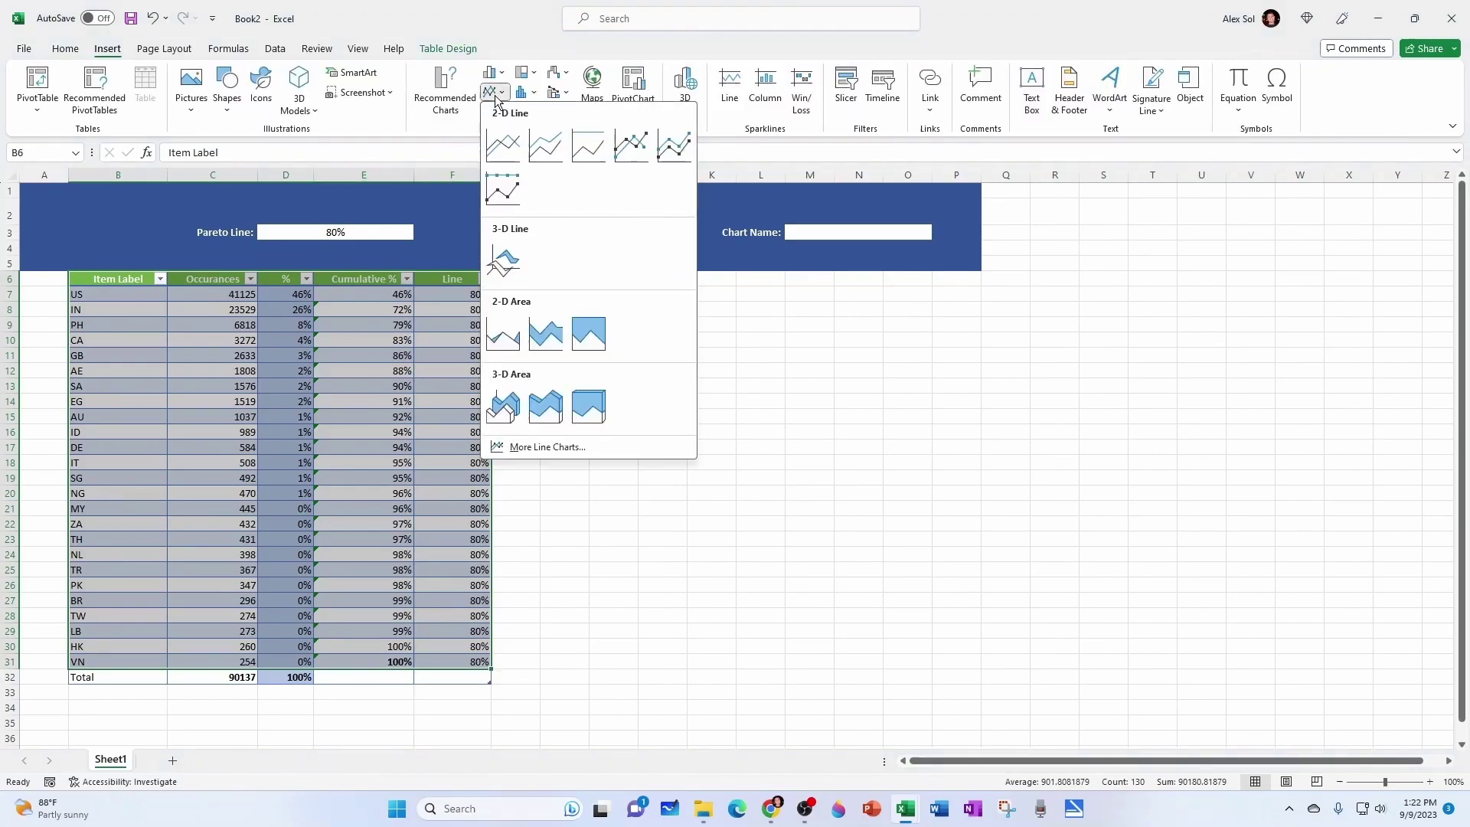
pyautogui.click(503, 144)
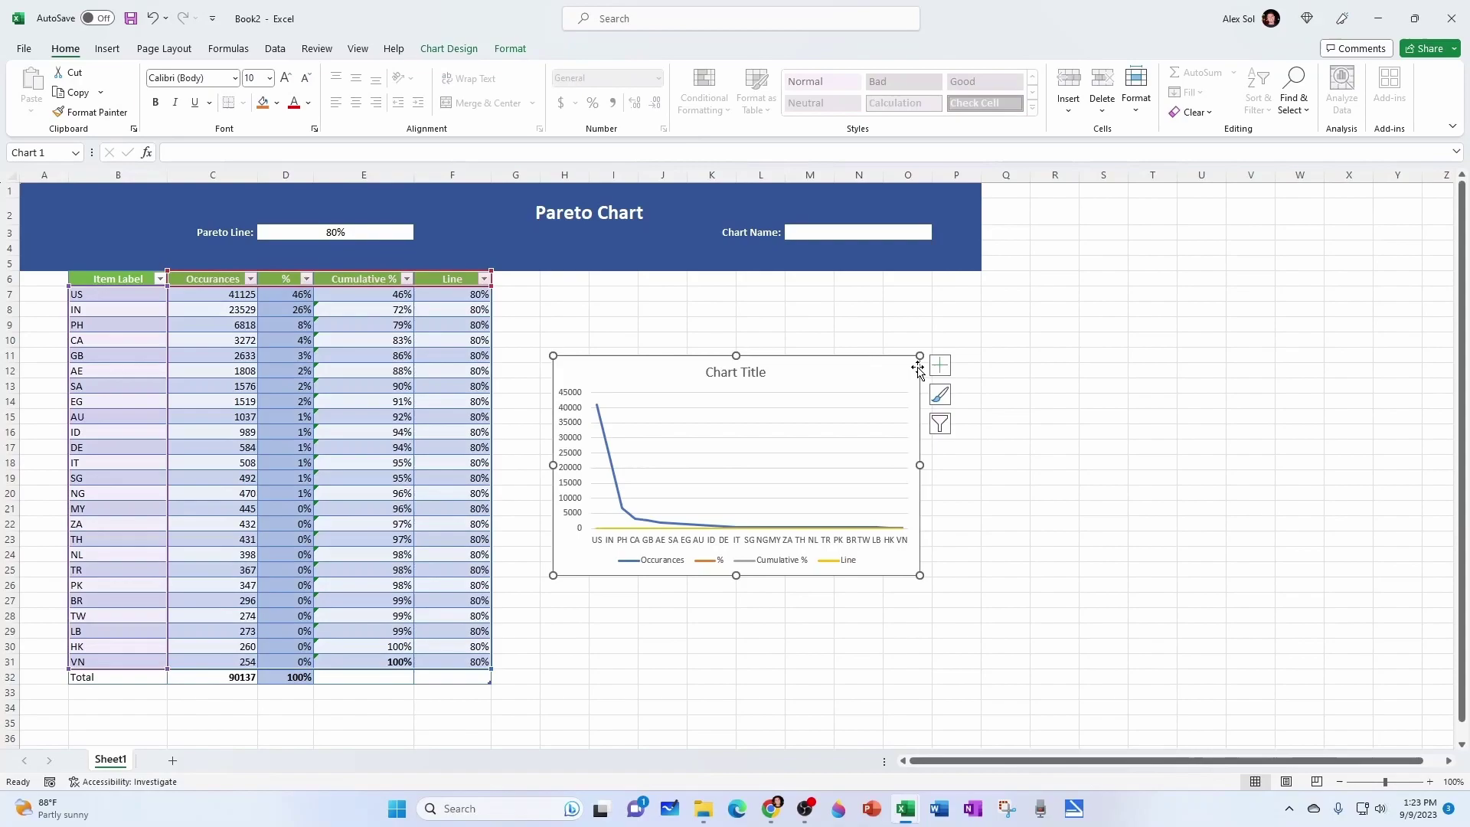
pyautogui.moveTo(953, 336); pyautogui.dragTo(1128, 276)
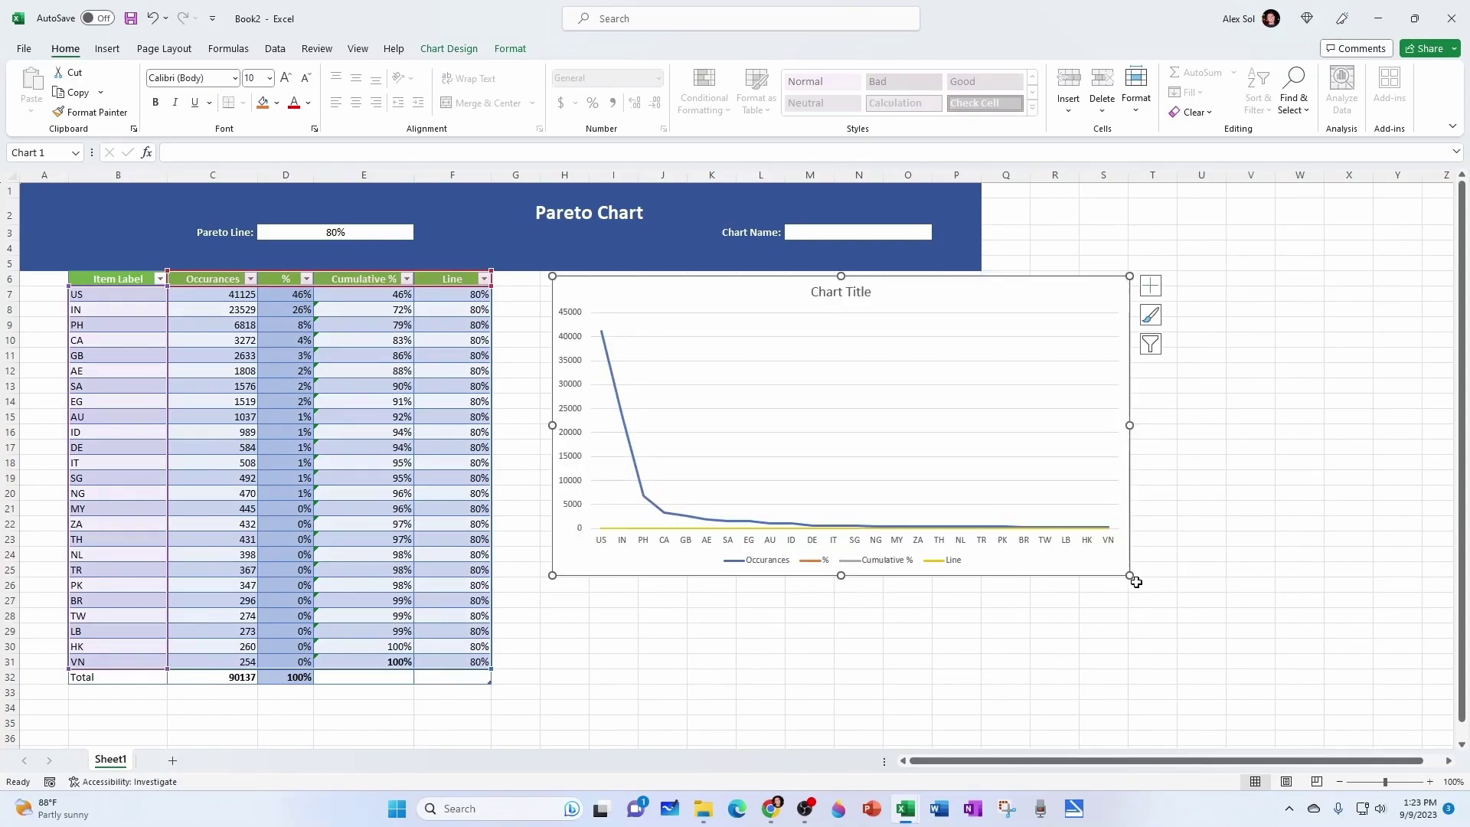
pyautogui.moveTo(1135, 581); pyautogui.dragTo(1371, 673)
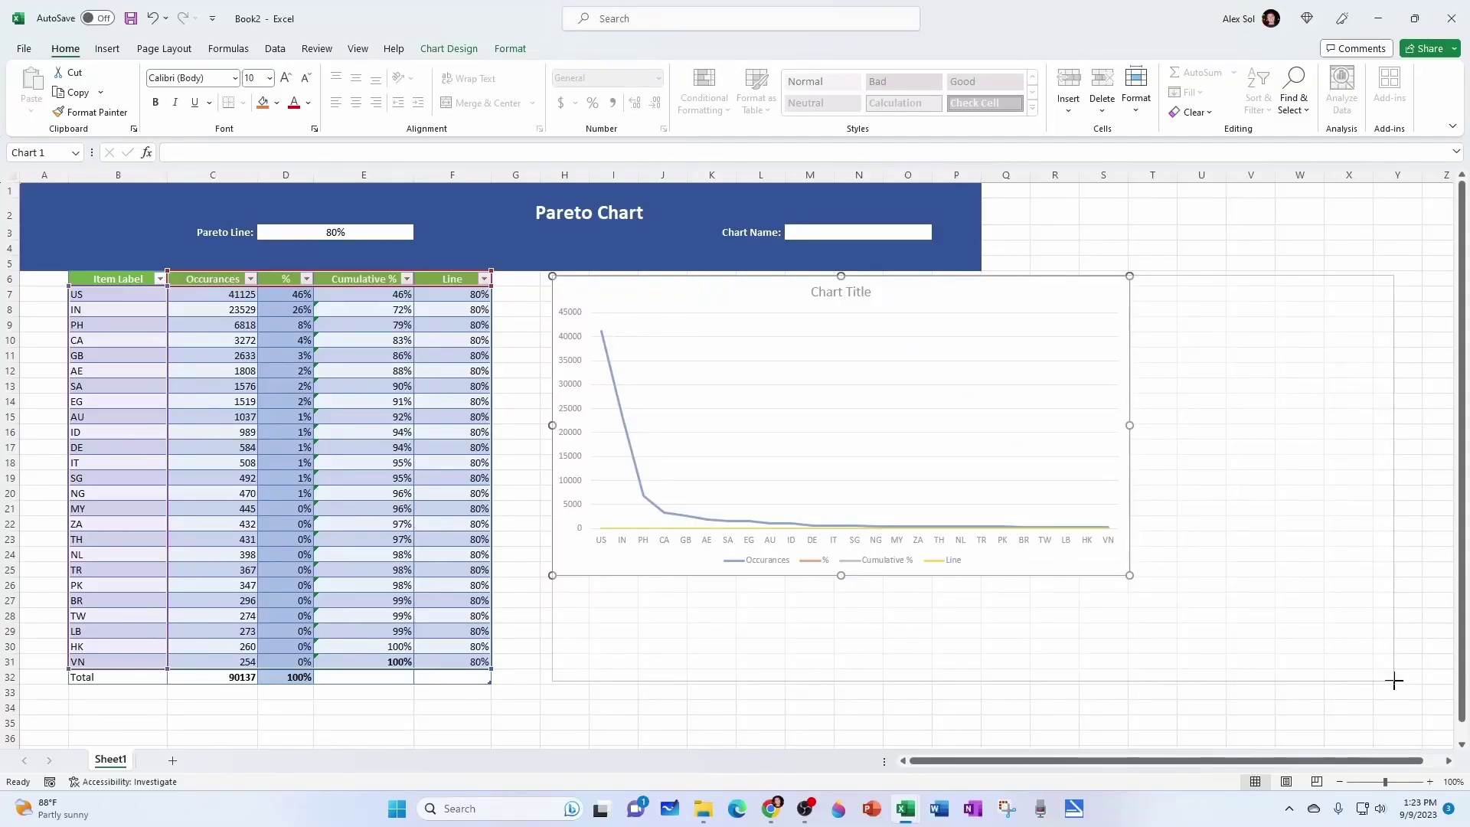
# Widen the chart and change it to a 2-D clustered column chart.
pyautogui.moveTo(1392, 679); pyautogui.dragTo(1390, 678)
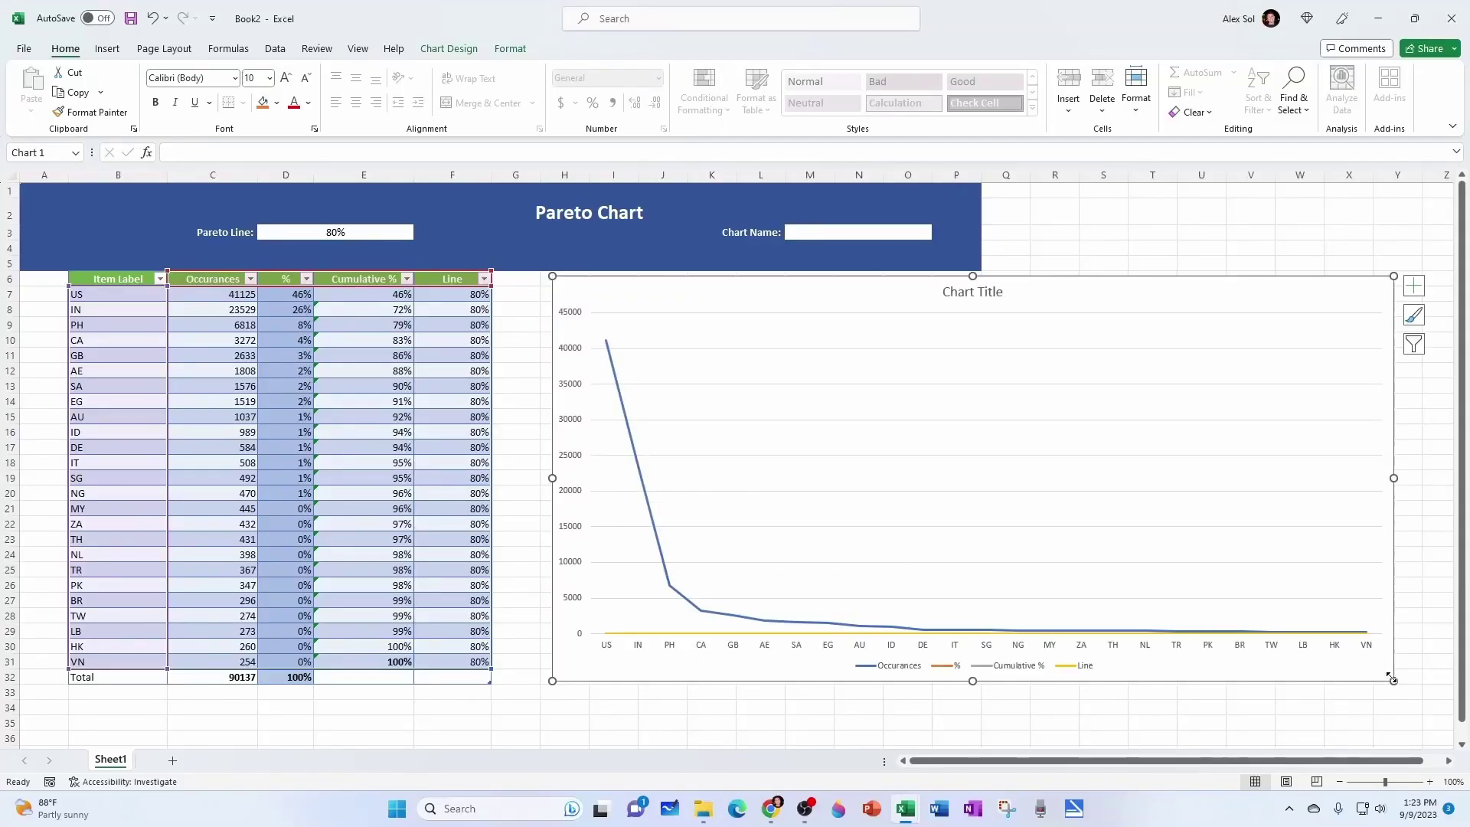
pyautogui.click(639, 470)
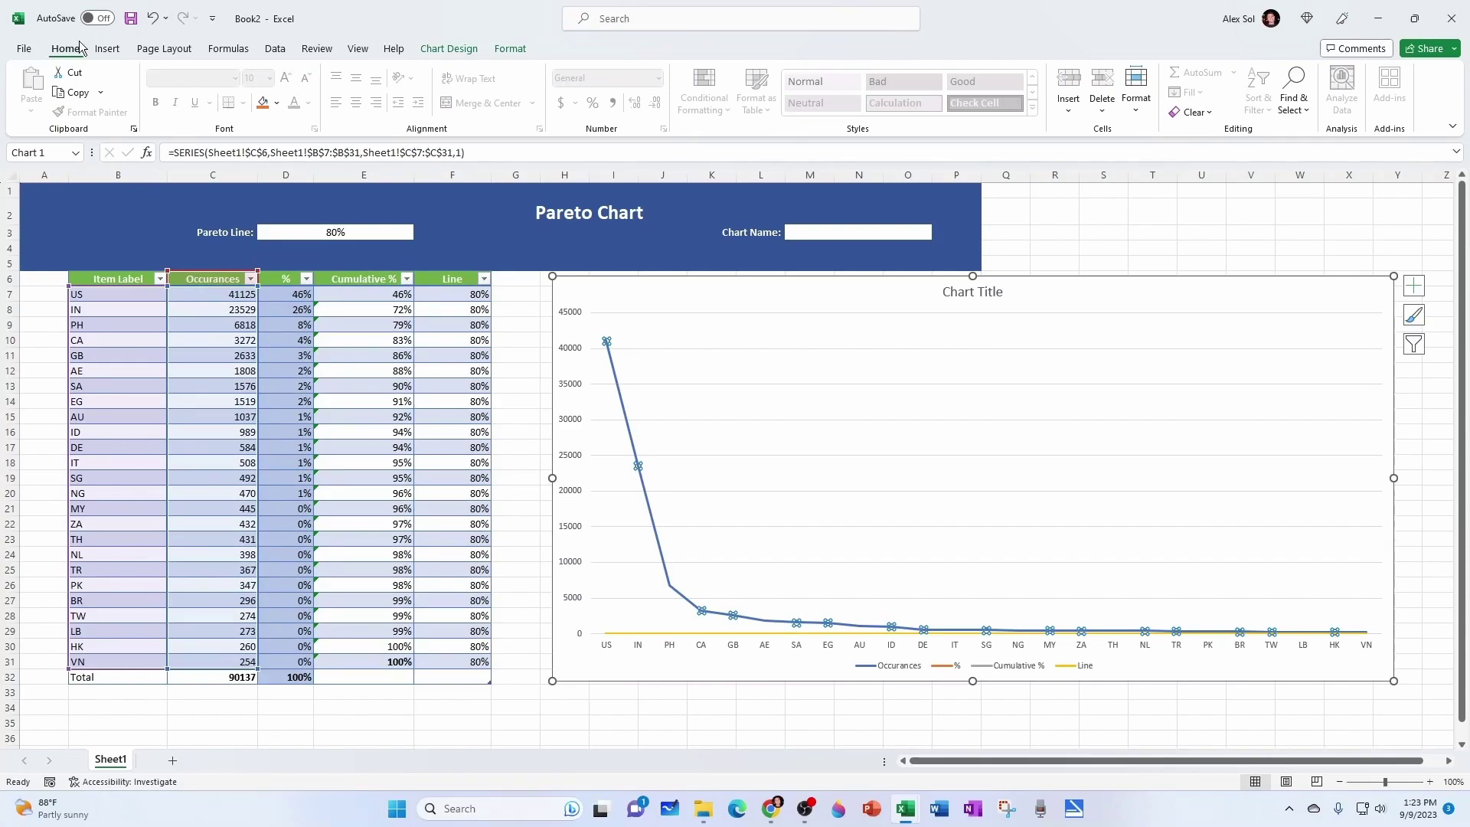
pyautogui.click(107, 48)
pyautogui.click(497, 73)
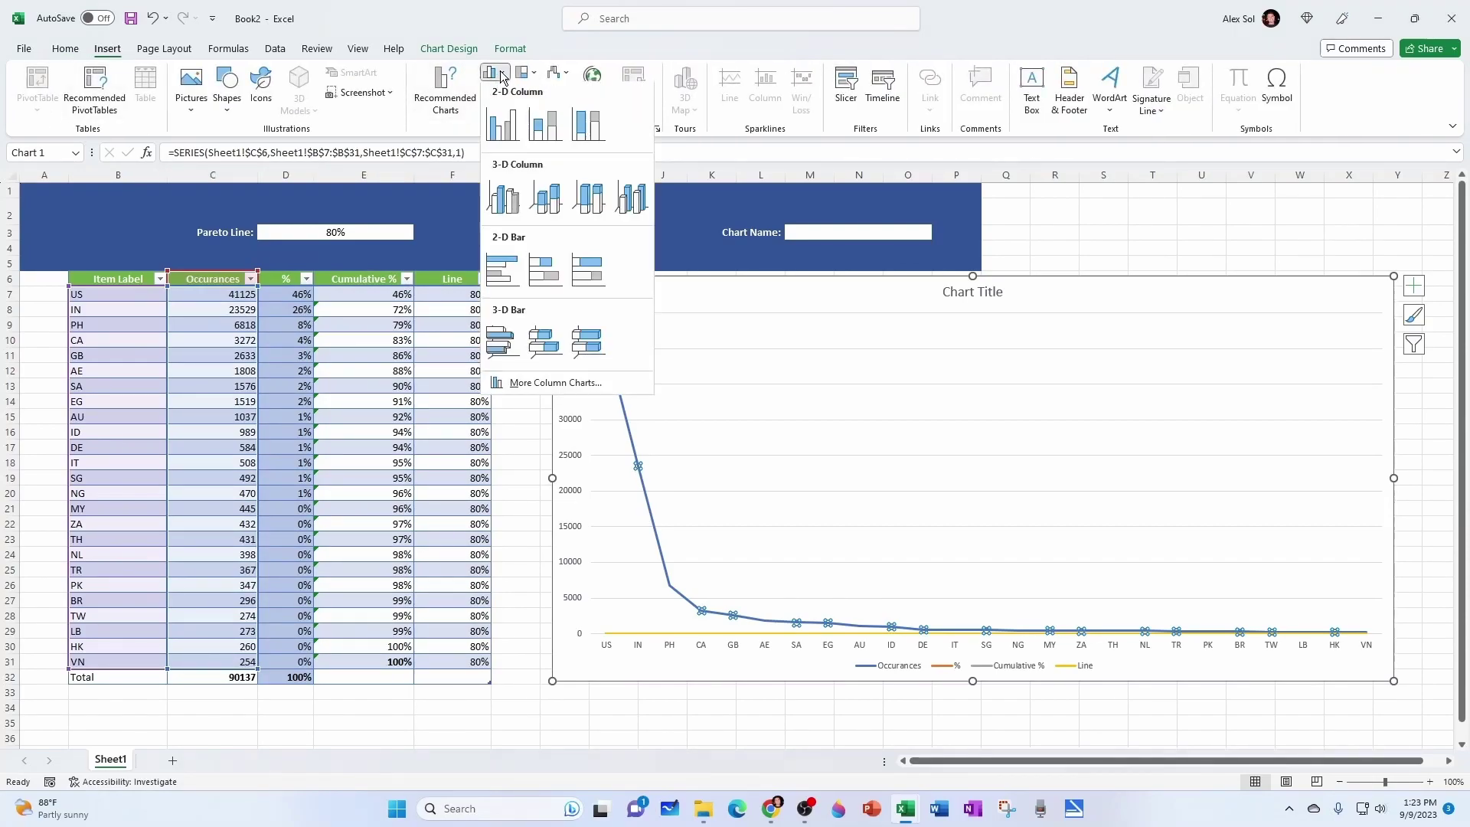
pyautogui.click(501, 125)
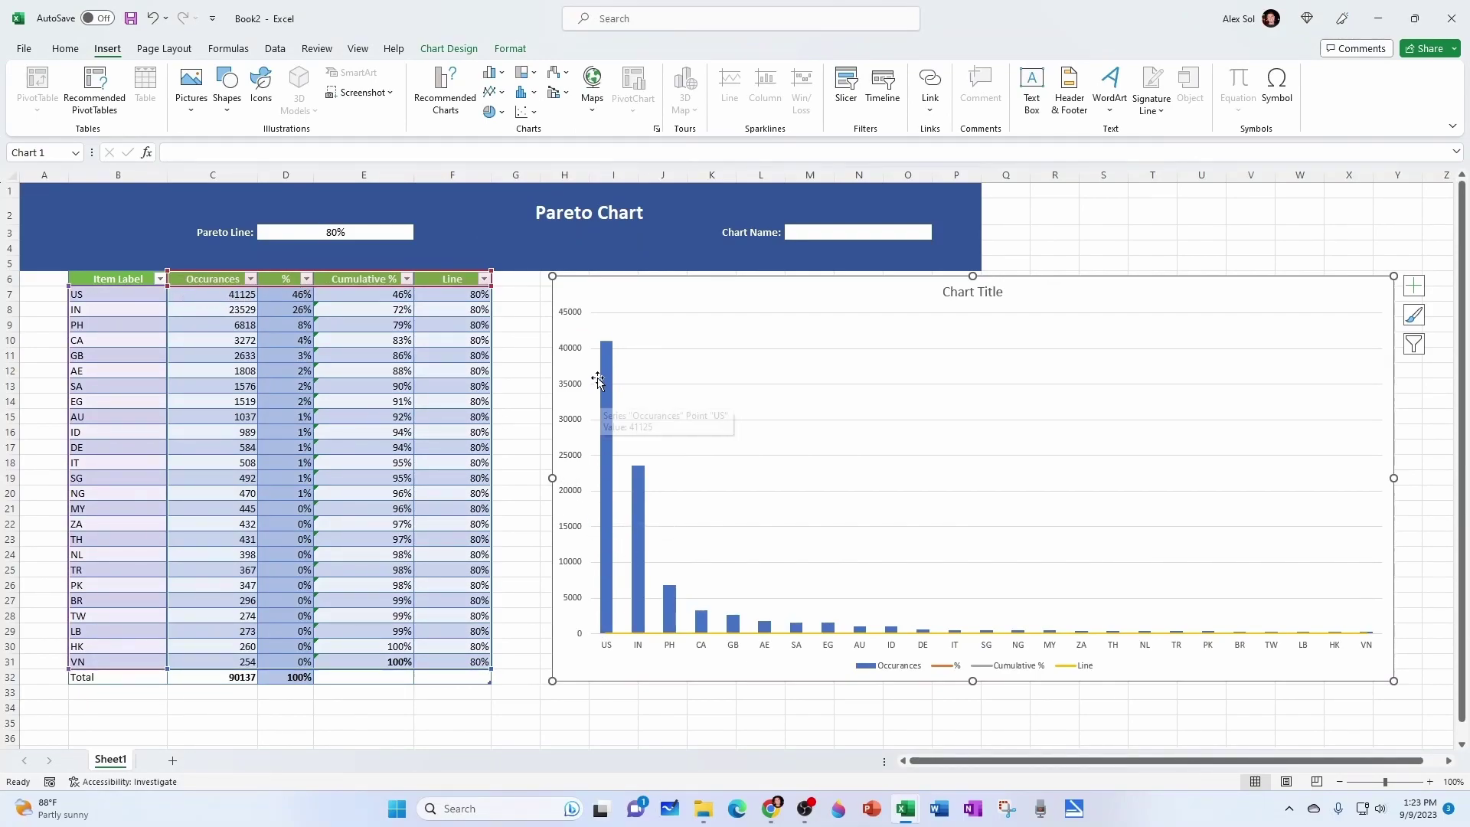
pyautogui.click(760, 706)
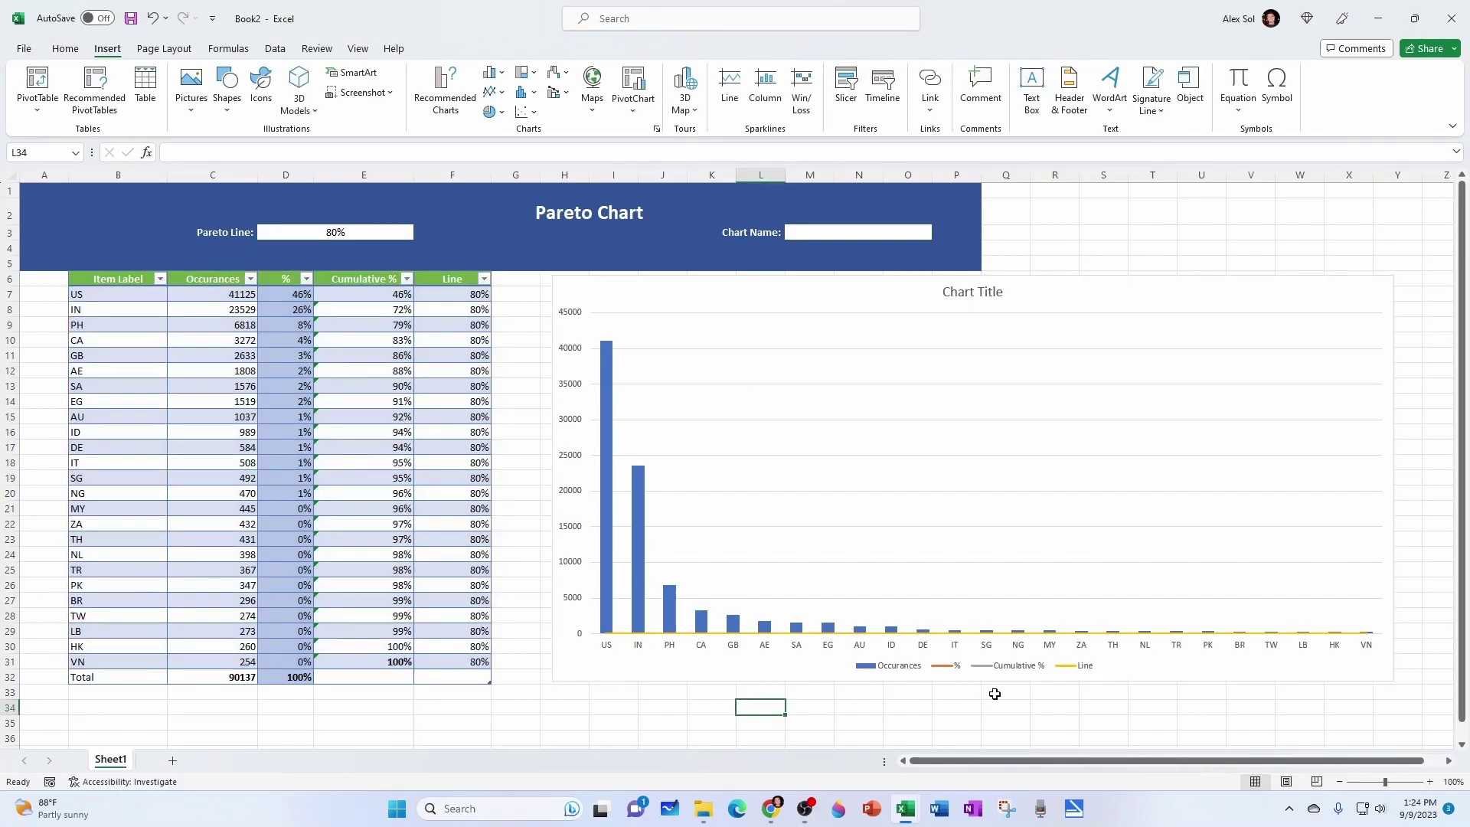
pyautogui.click(689, 640)
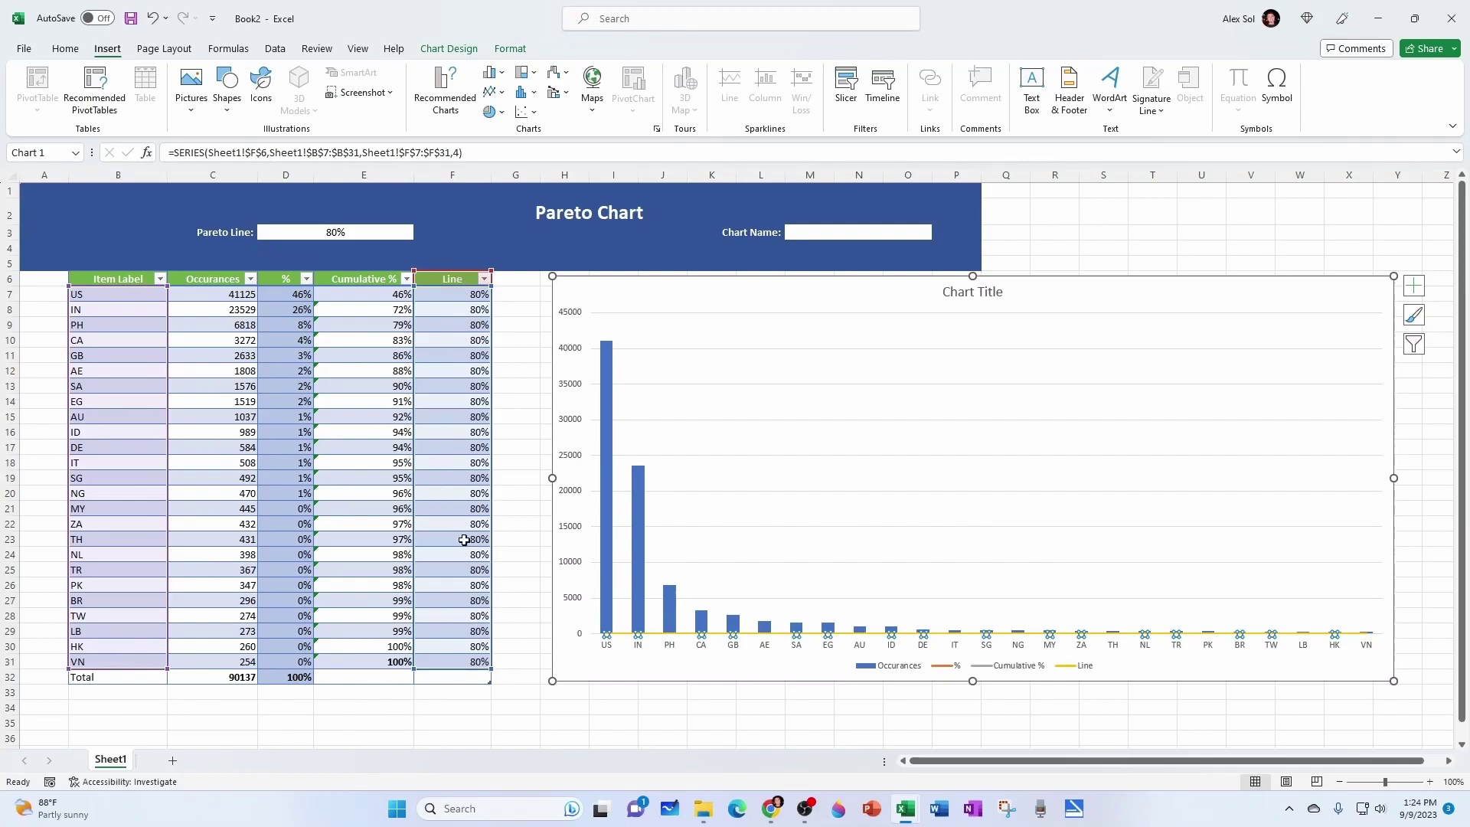
# Move the Line series to the secondary axis as a flat 80% threshold.
pyautogui.rightClick(759, 640)
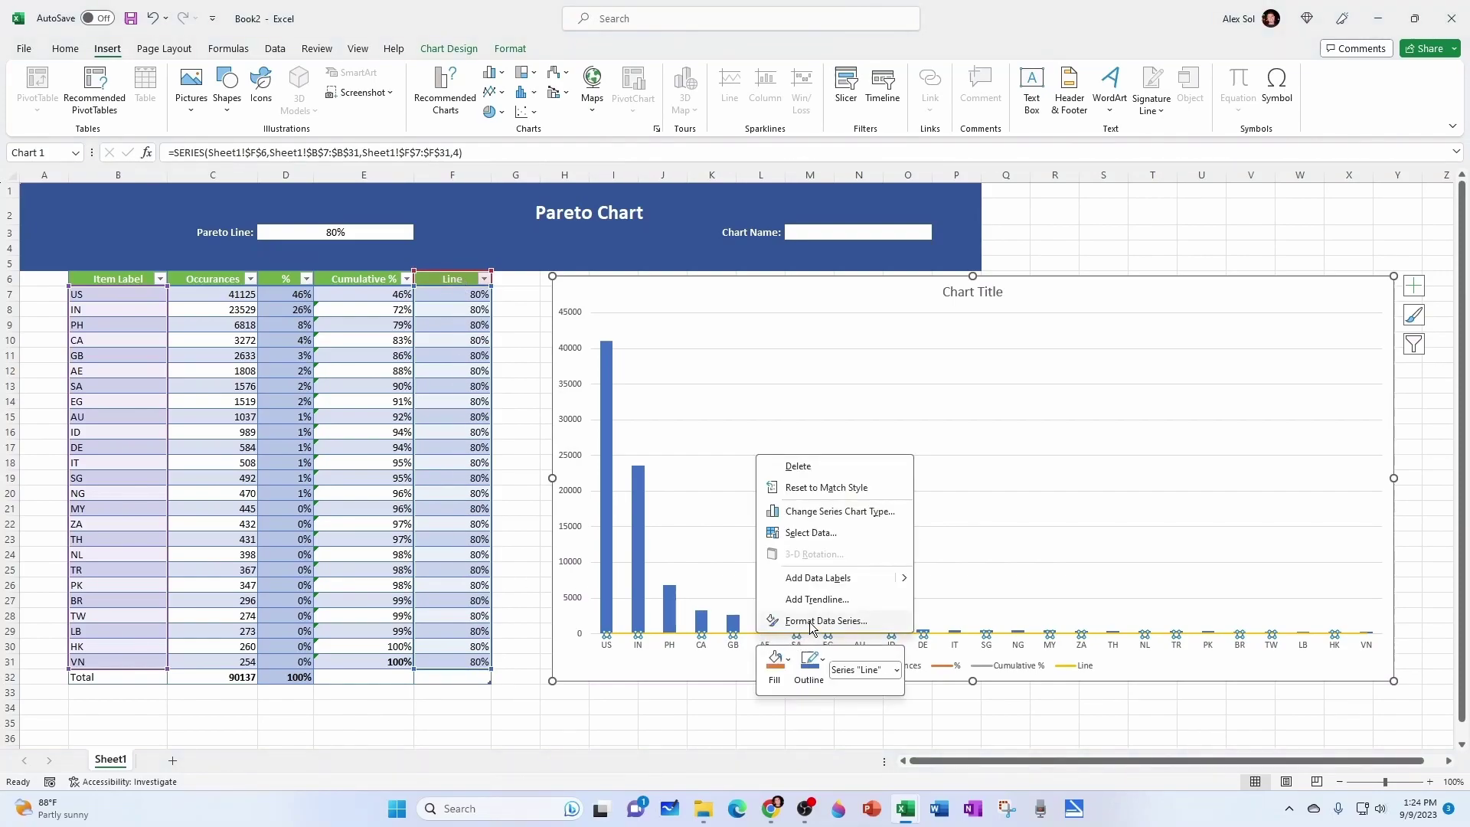
pyautogui.click(811, 621)
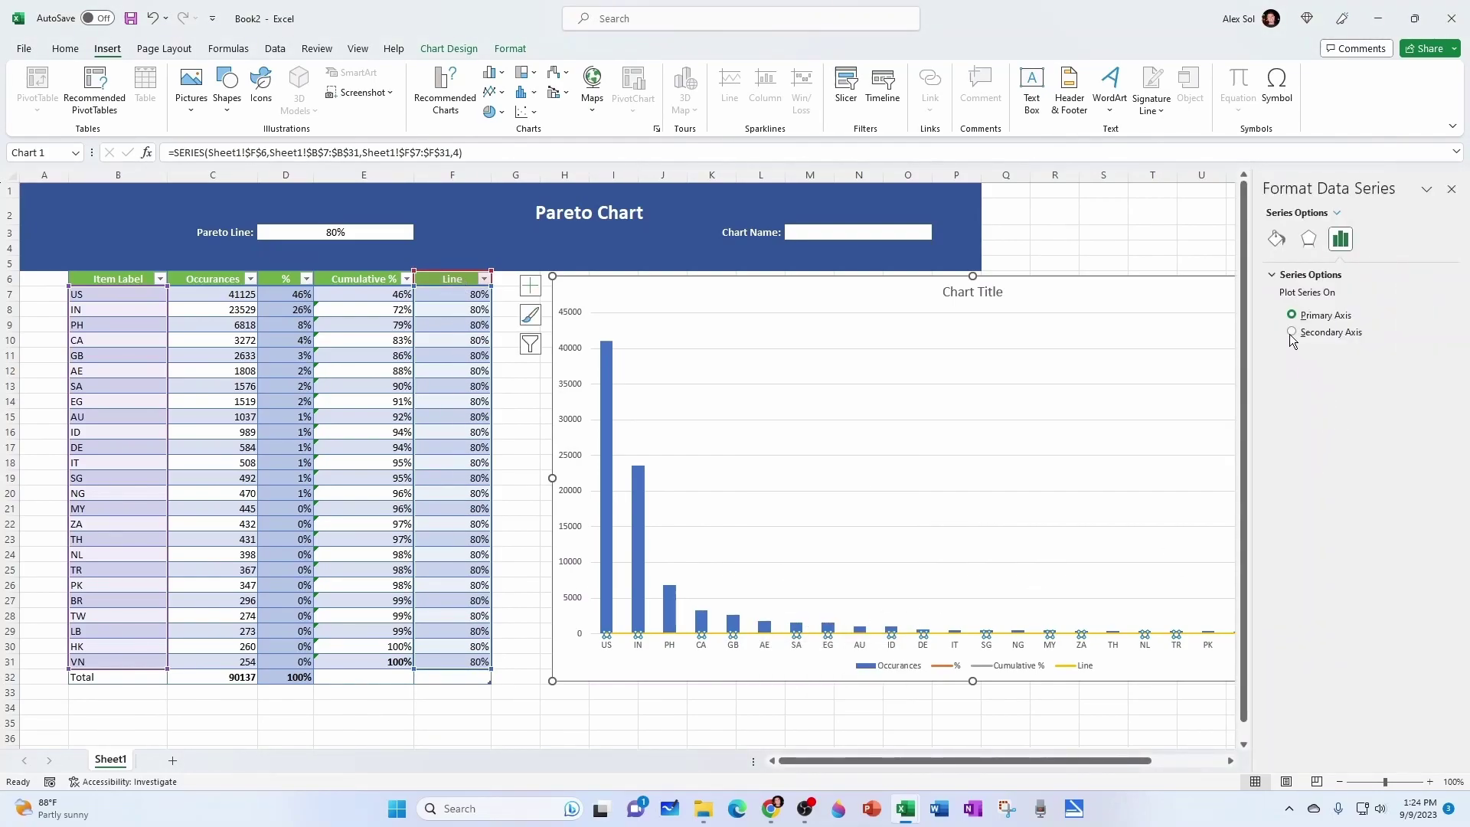
pyautogui.click(1291, 332)
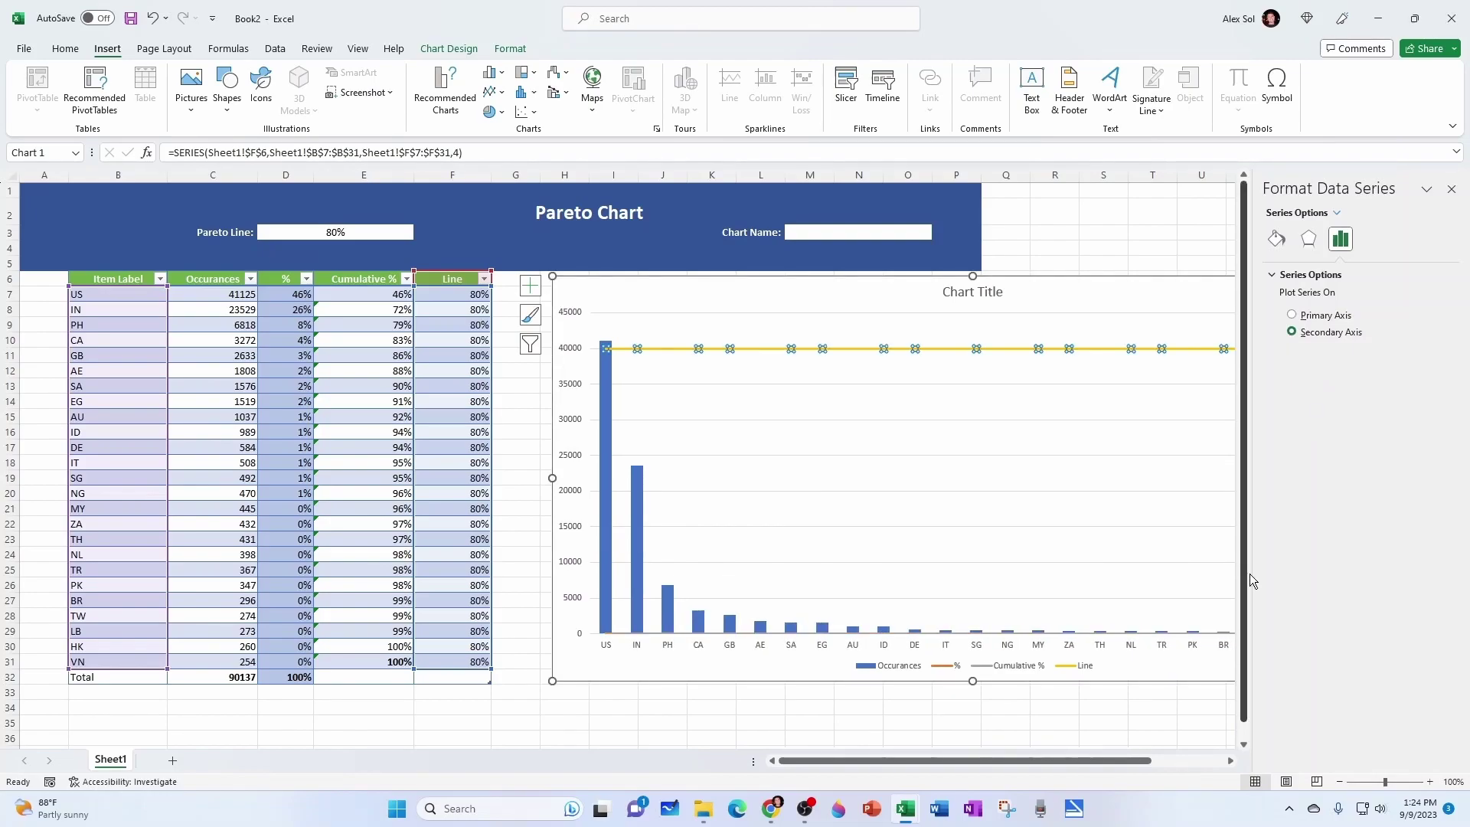
pyautogui.click(1450, 189)
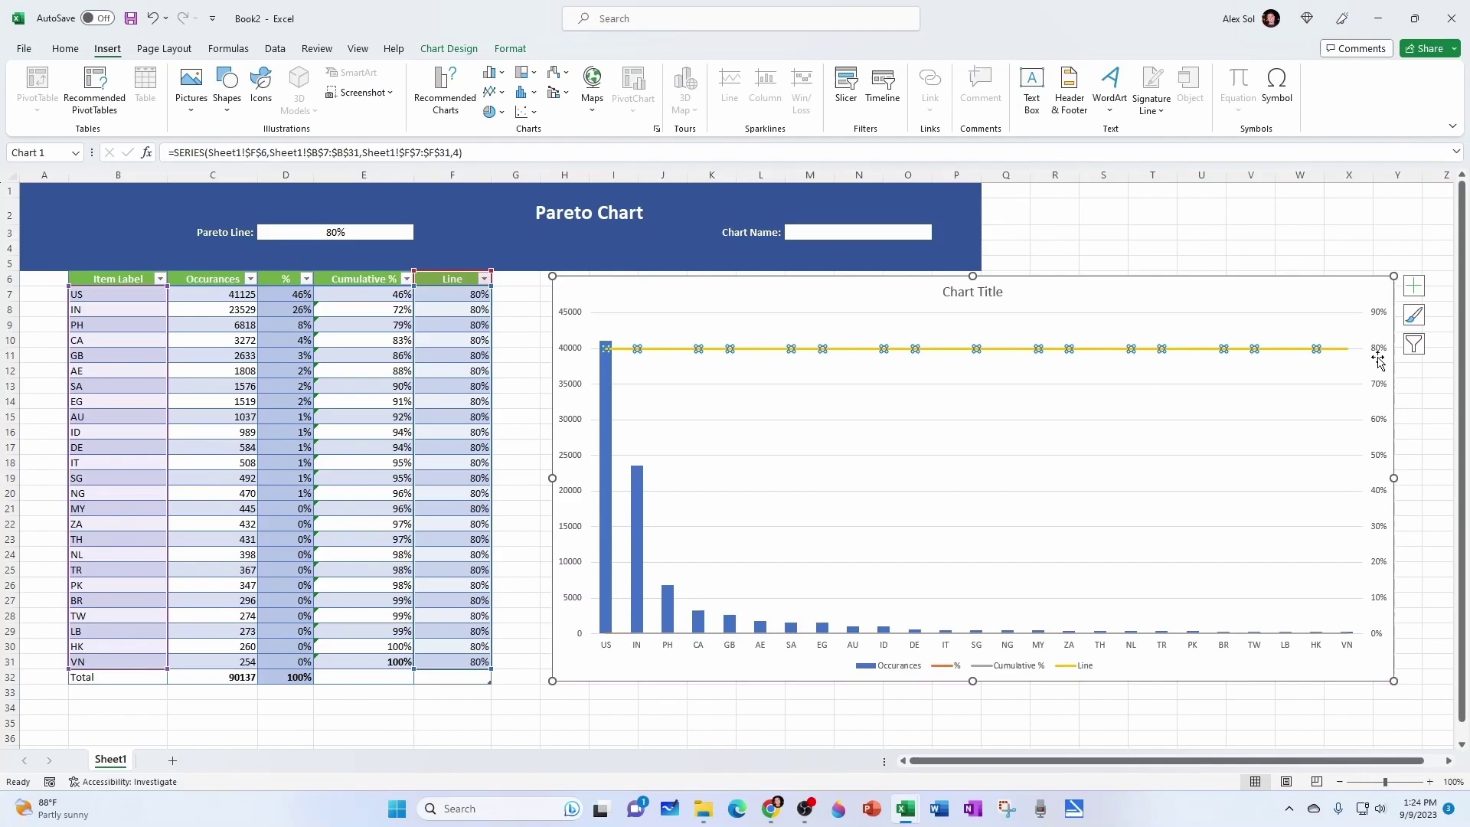
# Link the chart title to cell M3 and name it 'YouTube Traffic by Geography'.
pyautogui.click(964, 294)
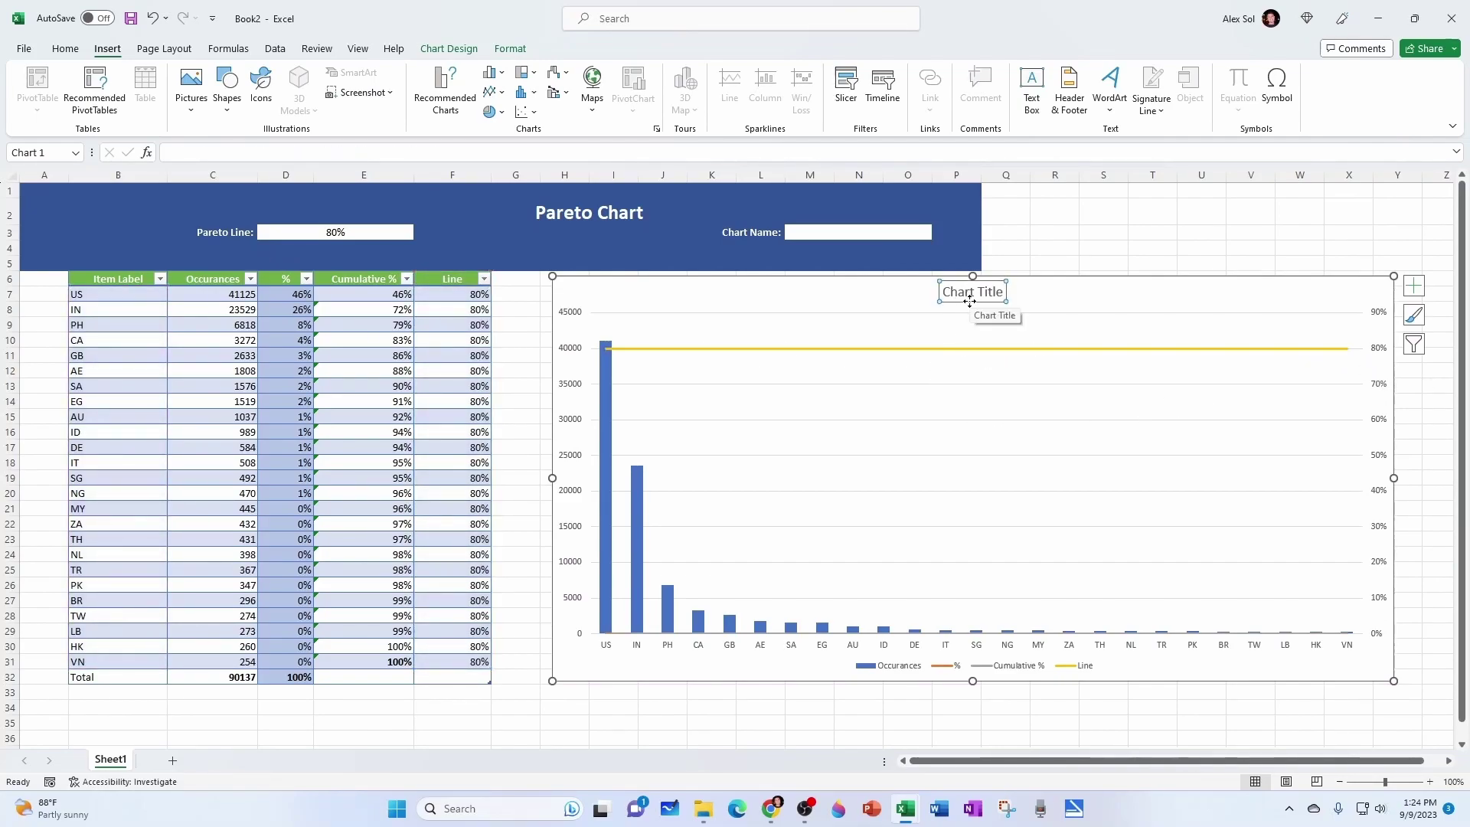
pyautogui.click(755, 152)
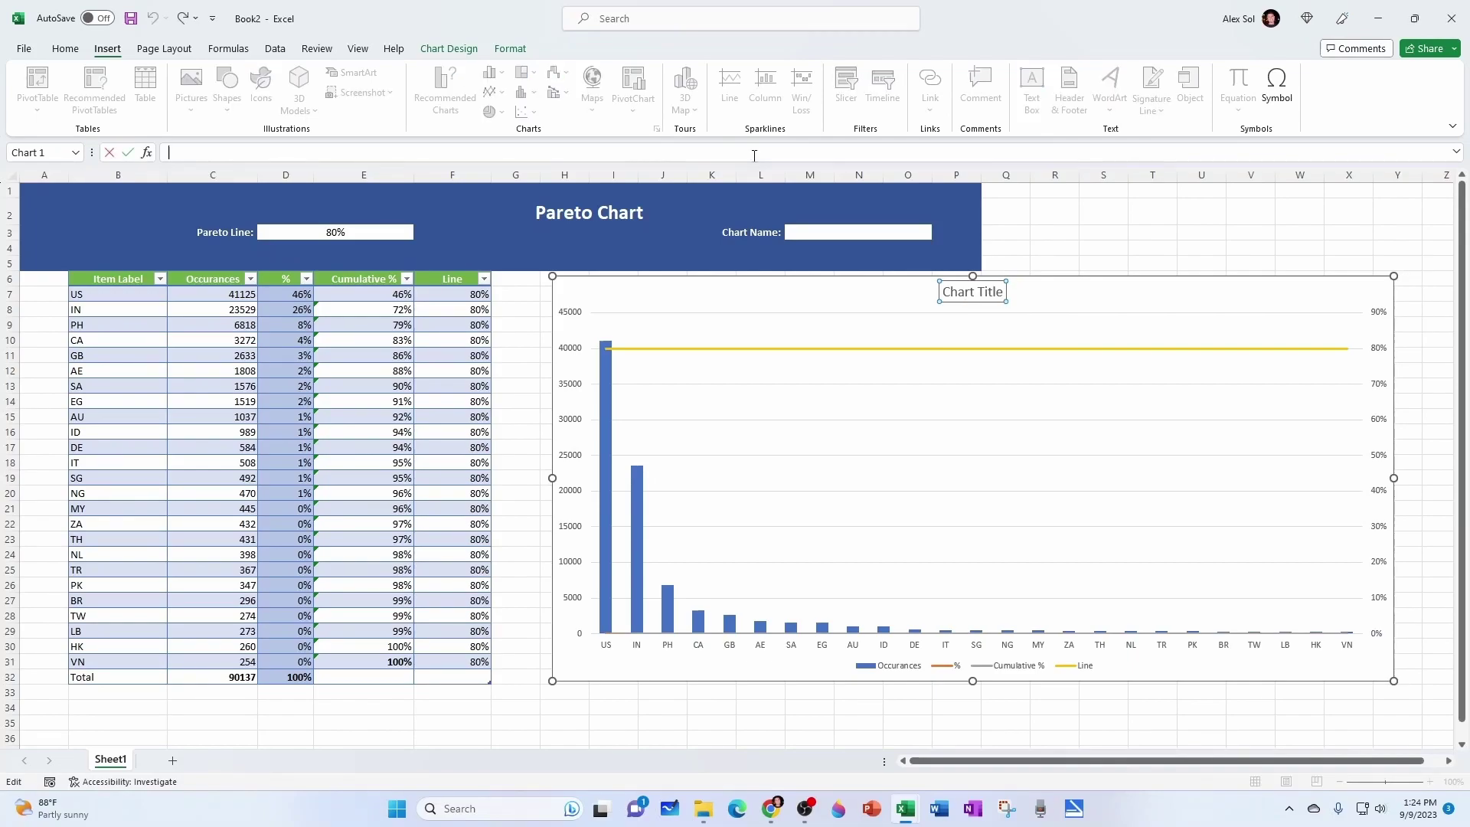
pyautogui.write('=')
pyautogui.click(818, 232)
pyautogui.write('Sheet1!$M$3')
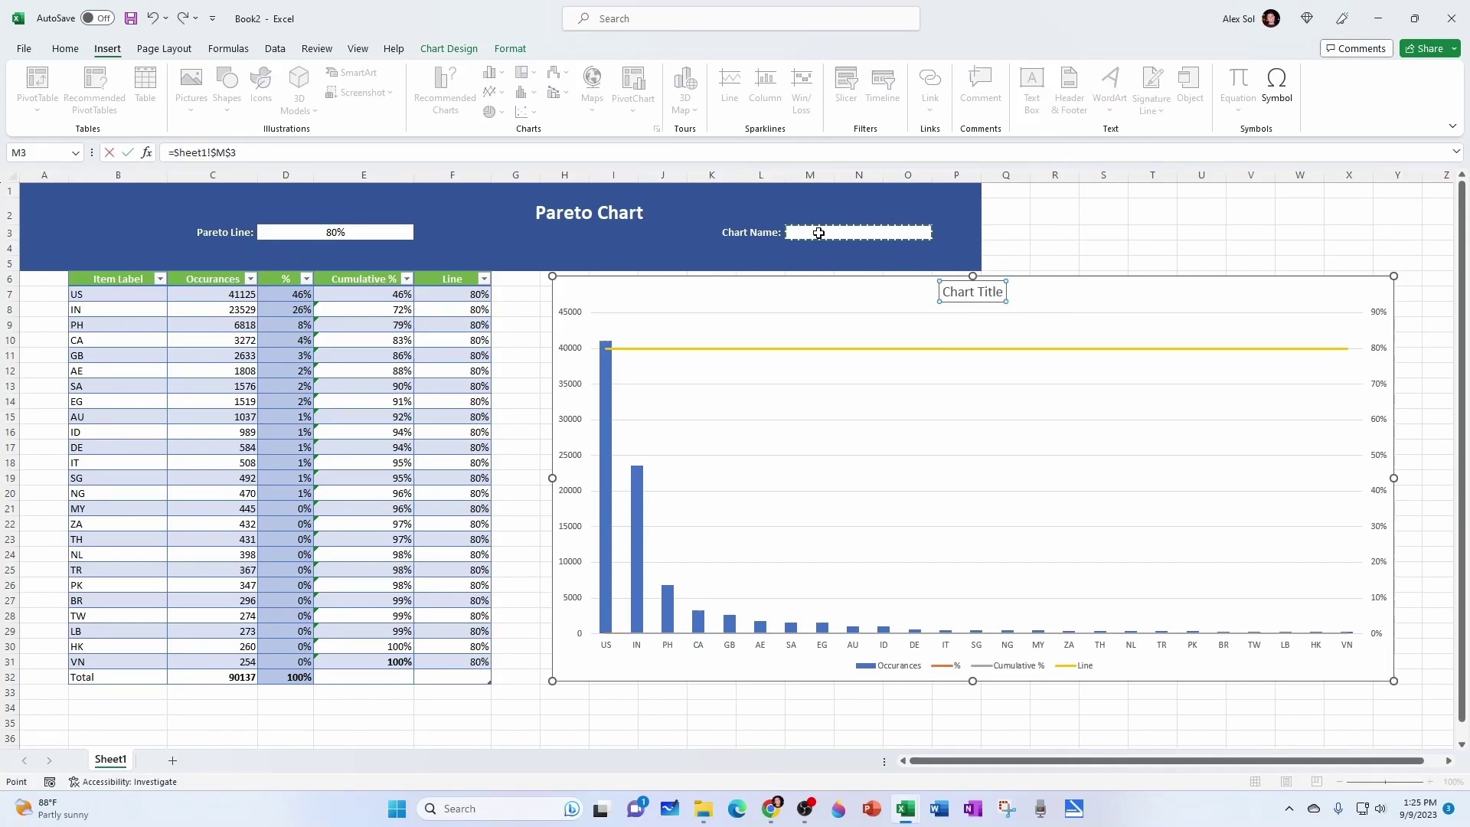
pyautogui.press('Return')
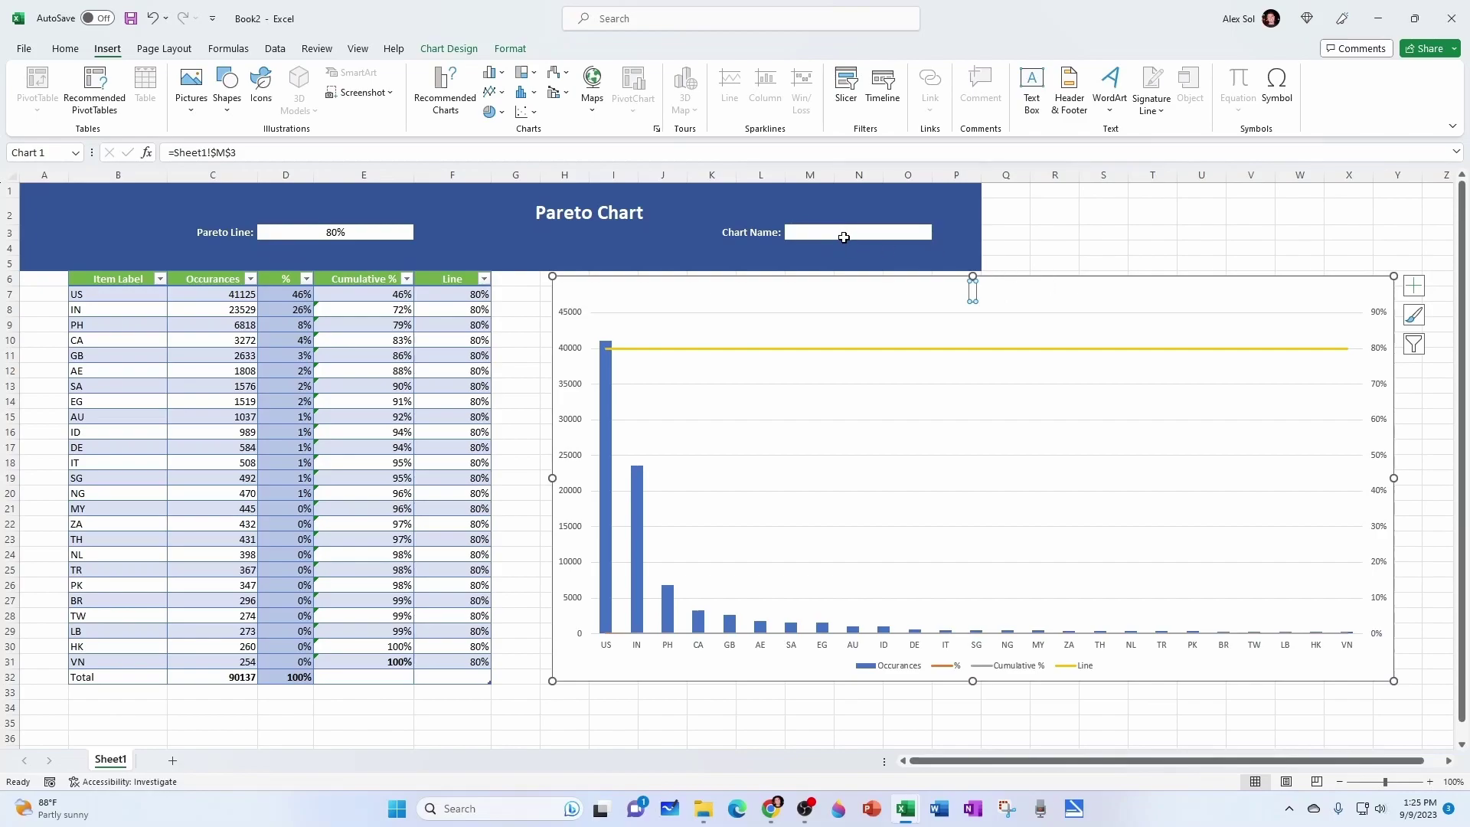
pyautogui.click(840, 230)
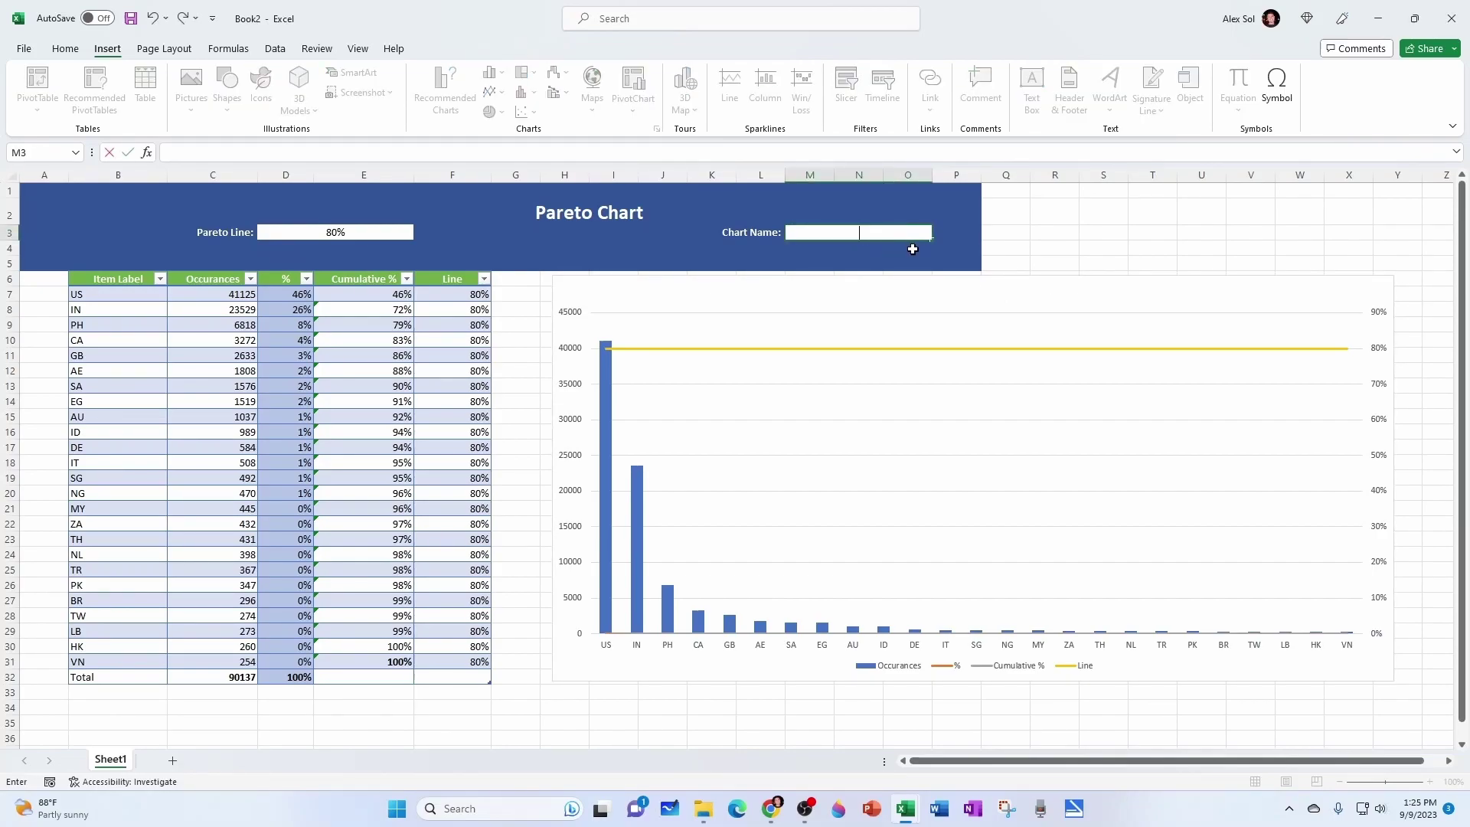
pyautogui.write('YouTube Traffic by G')
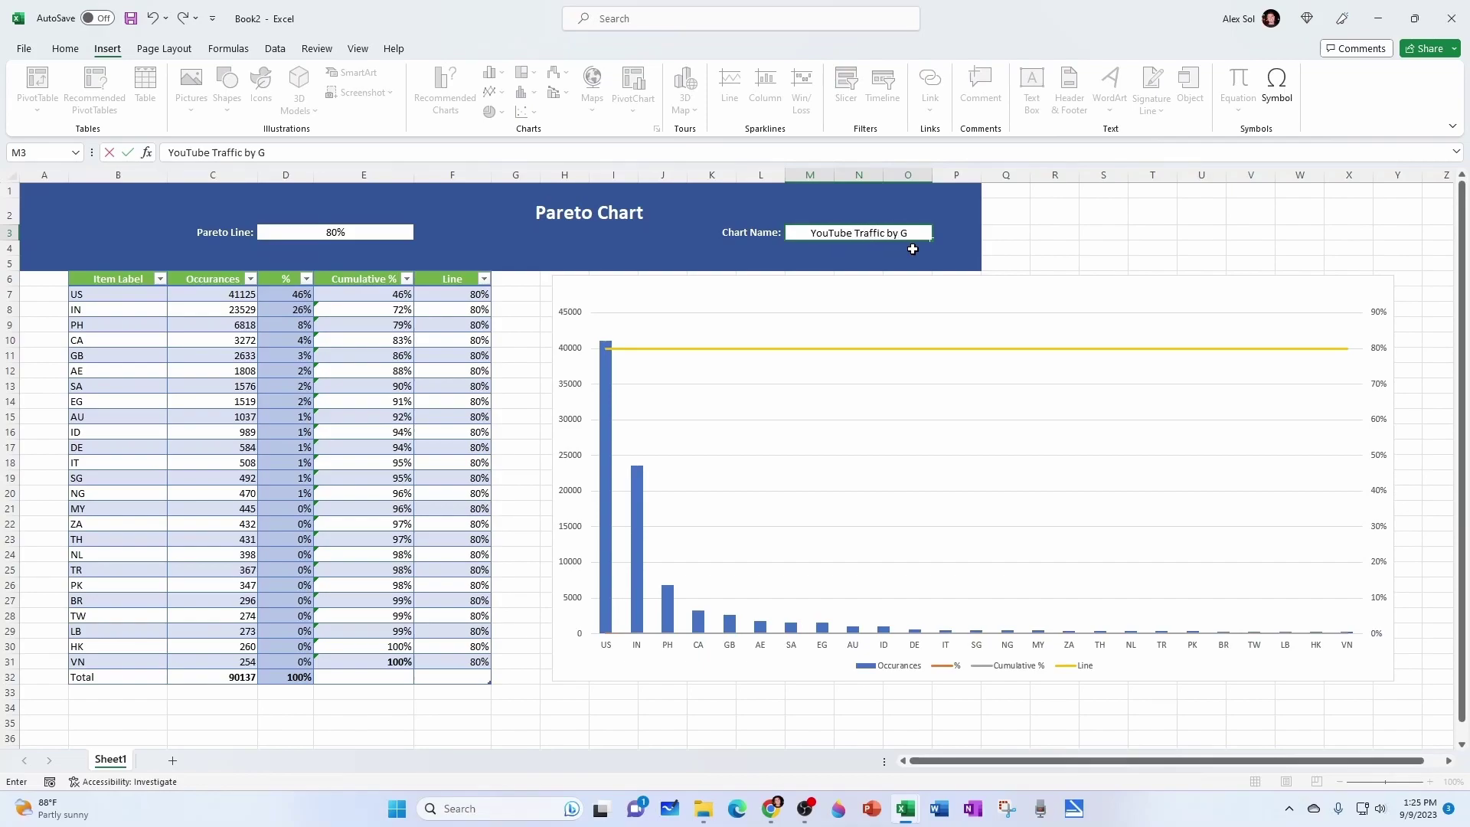
pyautogui.write('eography')
pyautogui.click(1121, 234)
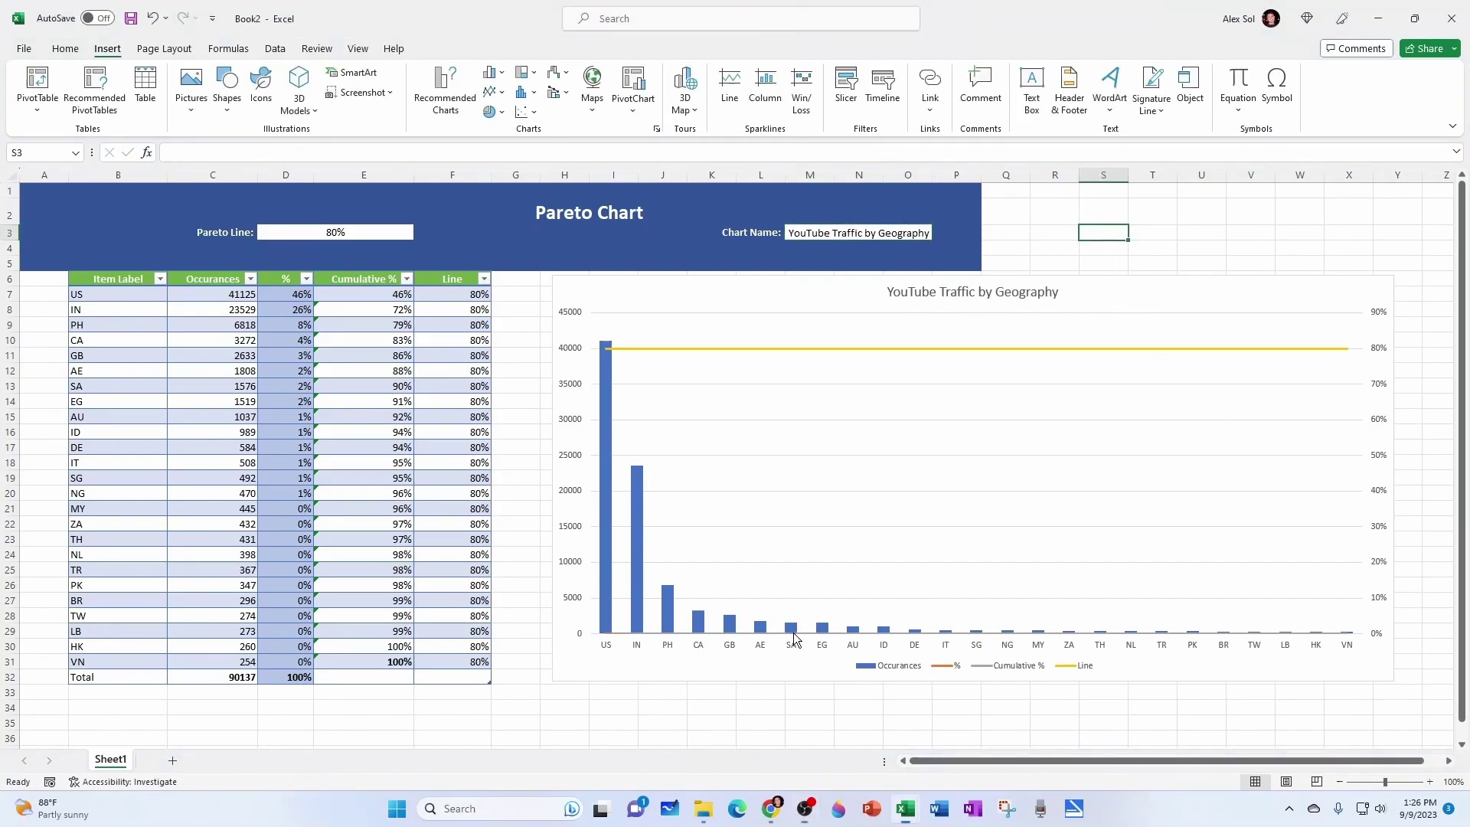
# Plot the Cumulative % series on the secondary axis as a rising curve.
pyautogui.click(702, 635)
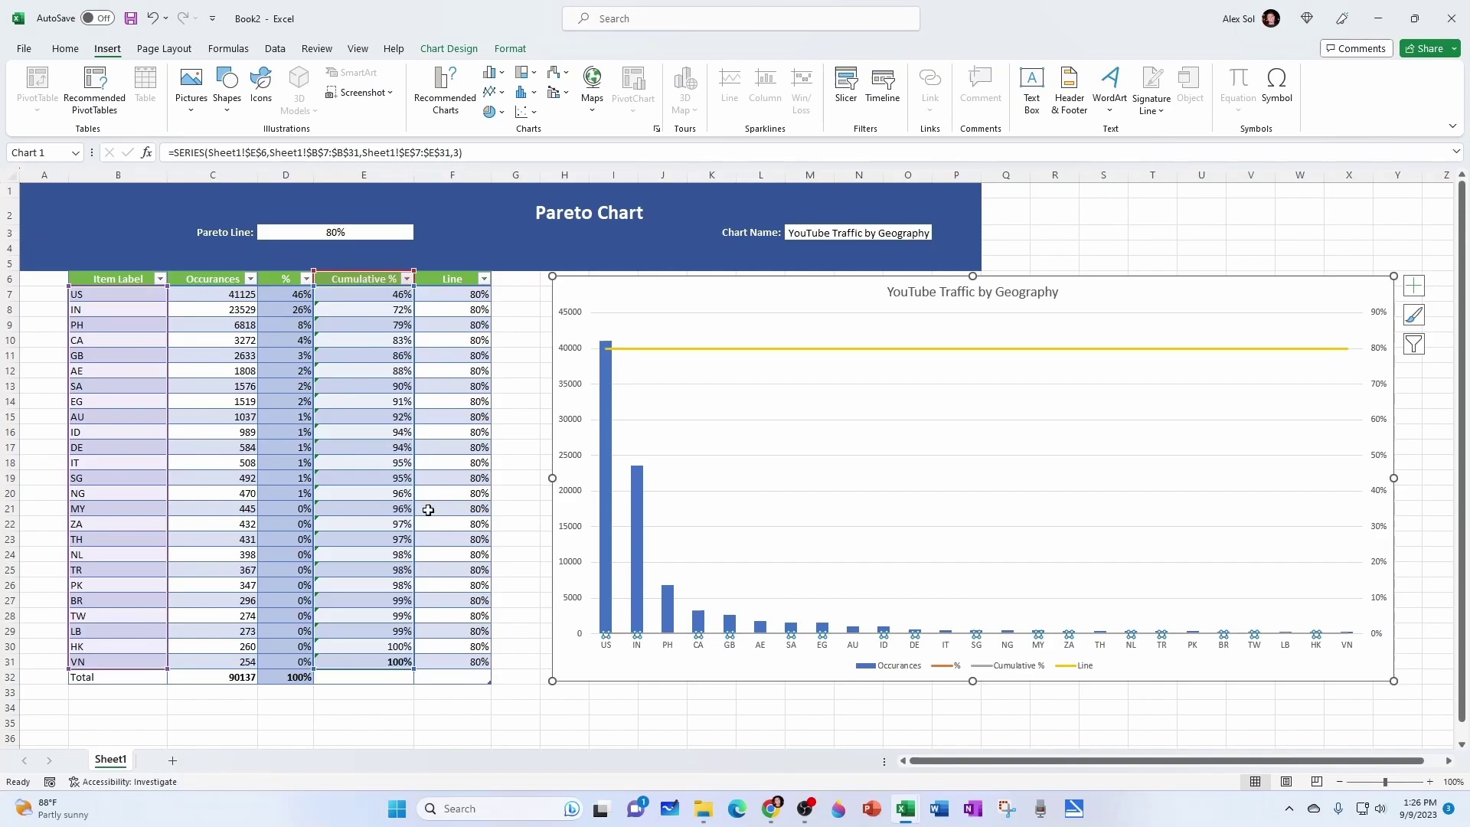
pyautogui.click(685, 635)
pyautogui.click(693, 639)
pyautogui.rightClick(694, 638)
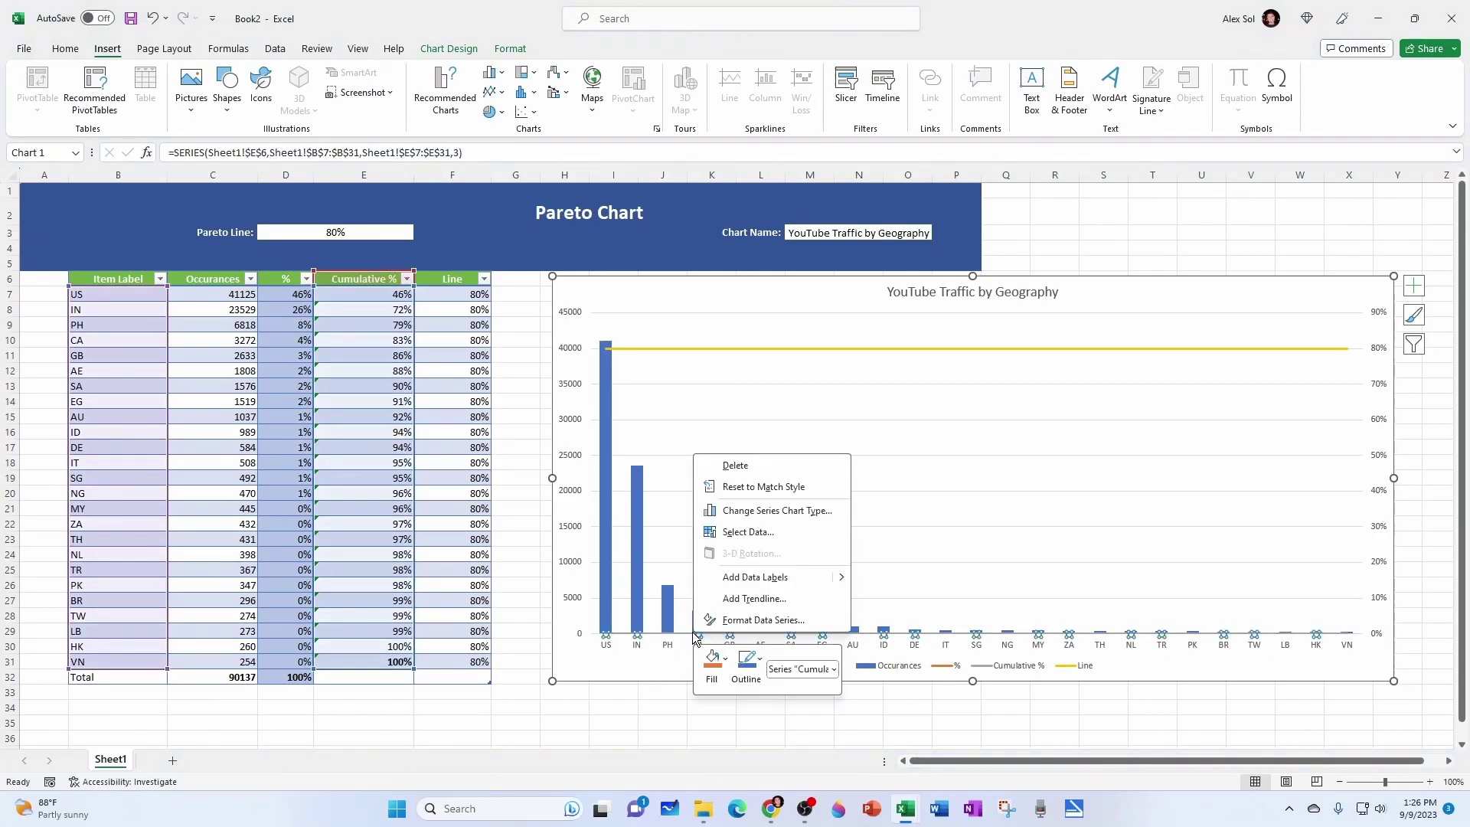
pyautogui.click(761, 619)
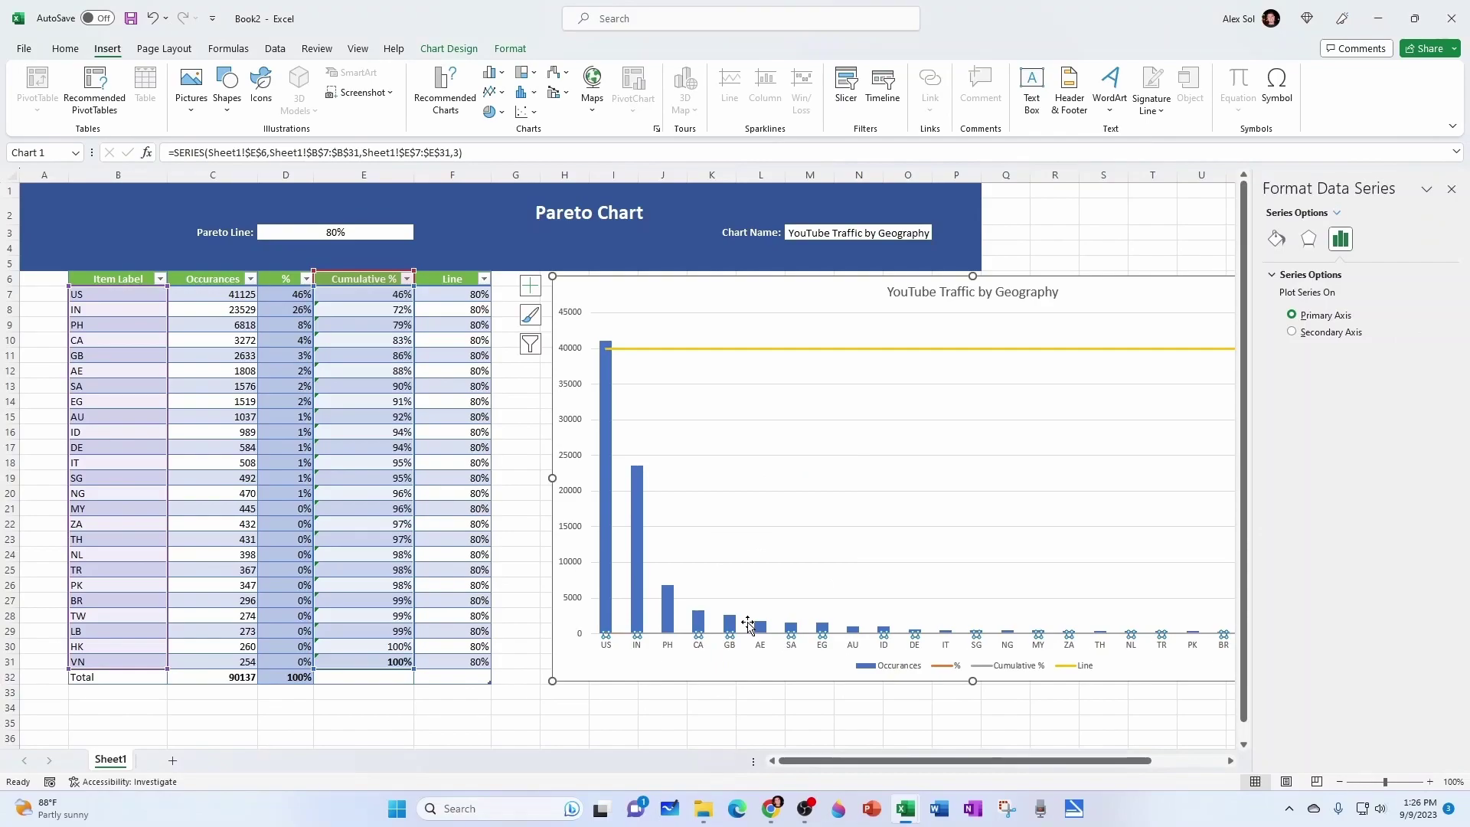
pyautogui.click(1293, 332)
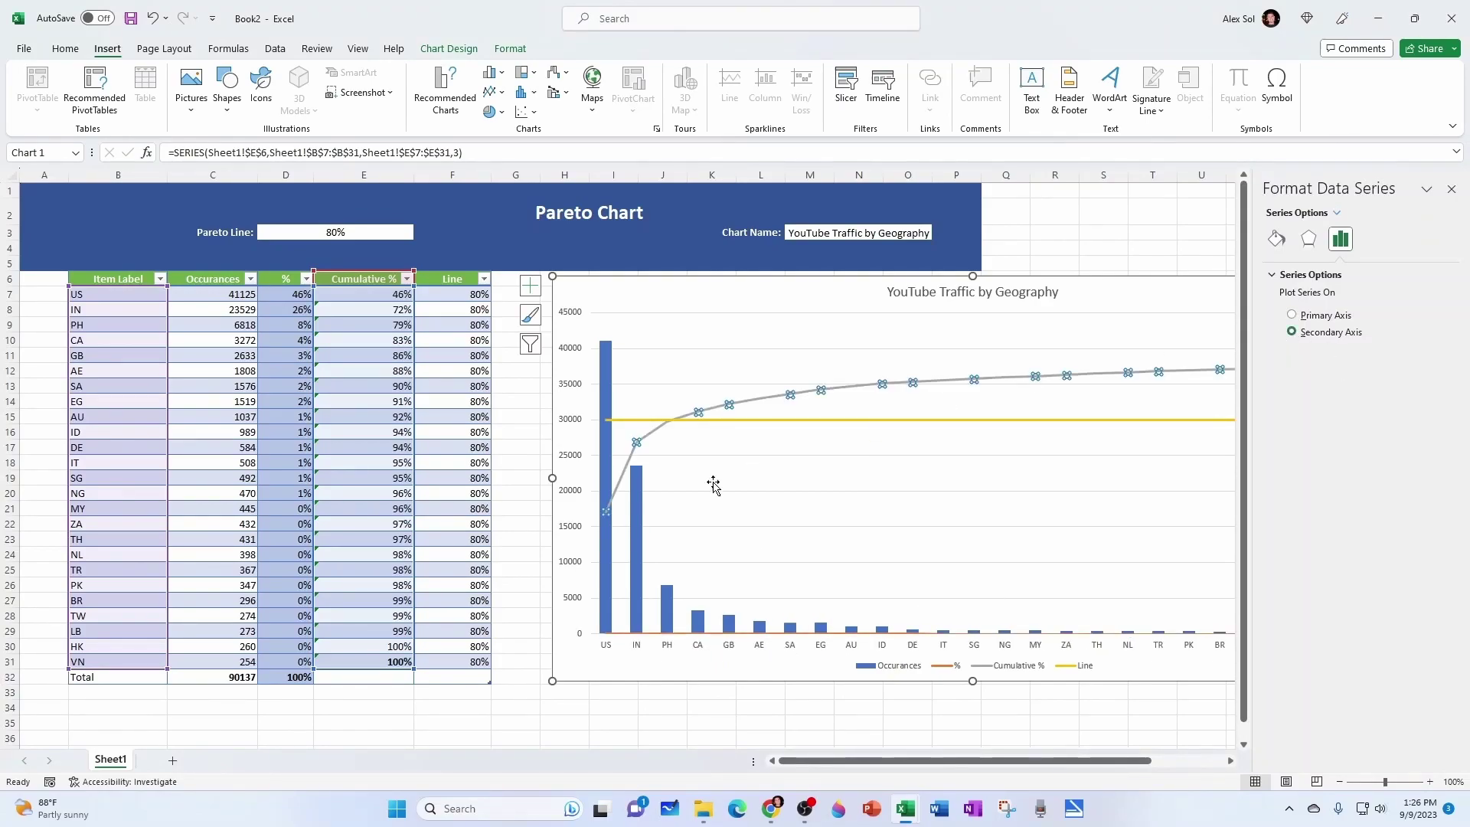
pyautogui.click(907, 706)
# Move the % series to the secondary axis and reapply the 2-D column chart type.
pyautogui.click(708, 633)
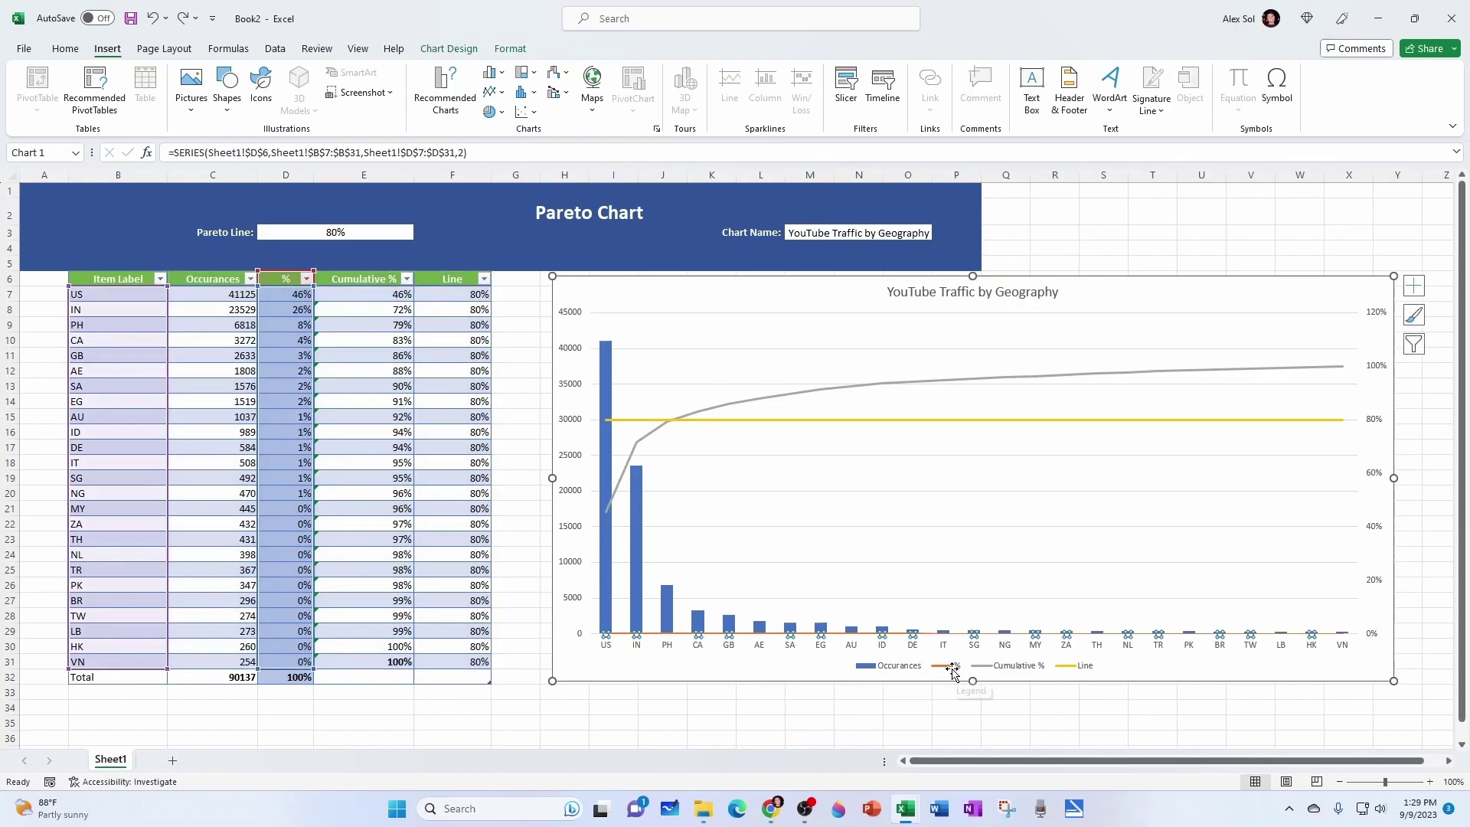
pyautogui.rightClick(698, 640)
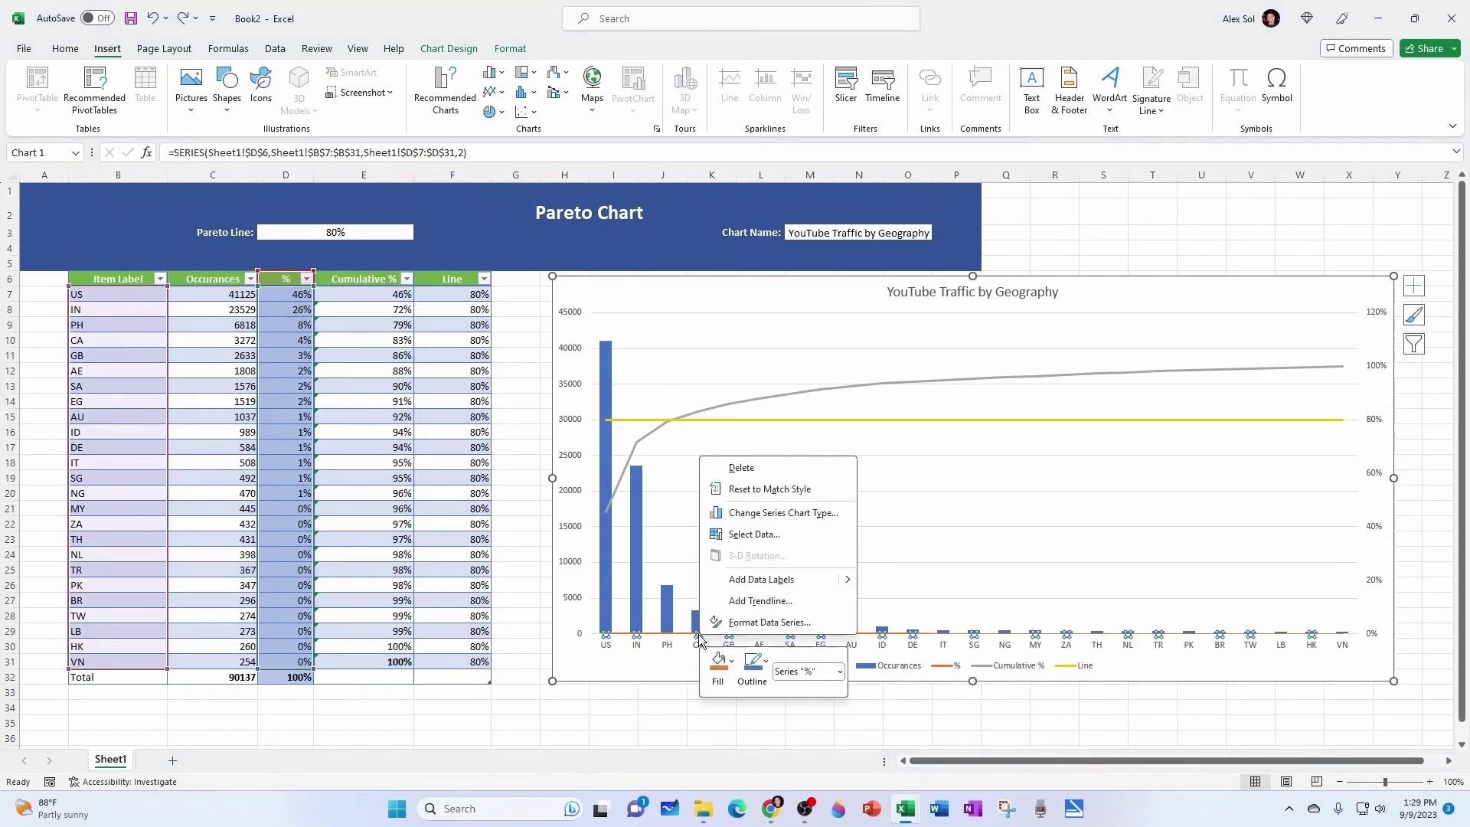
pyautogui.click(758, 623)
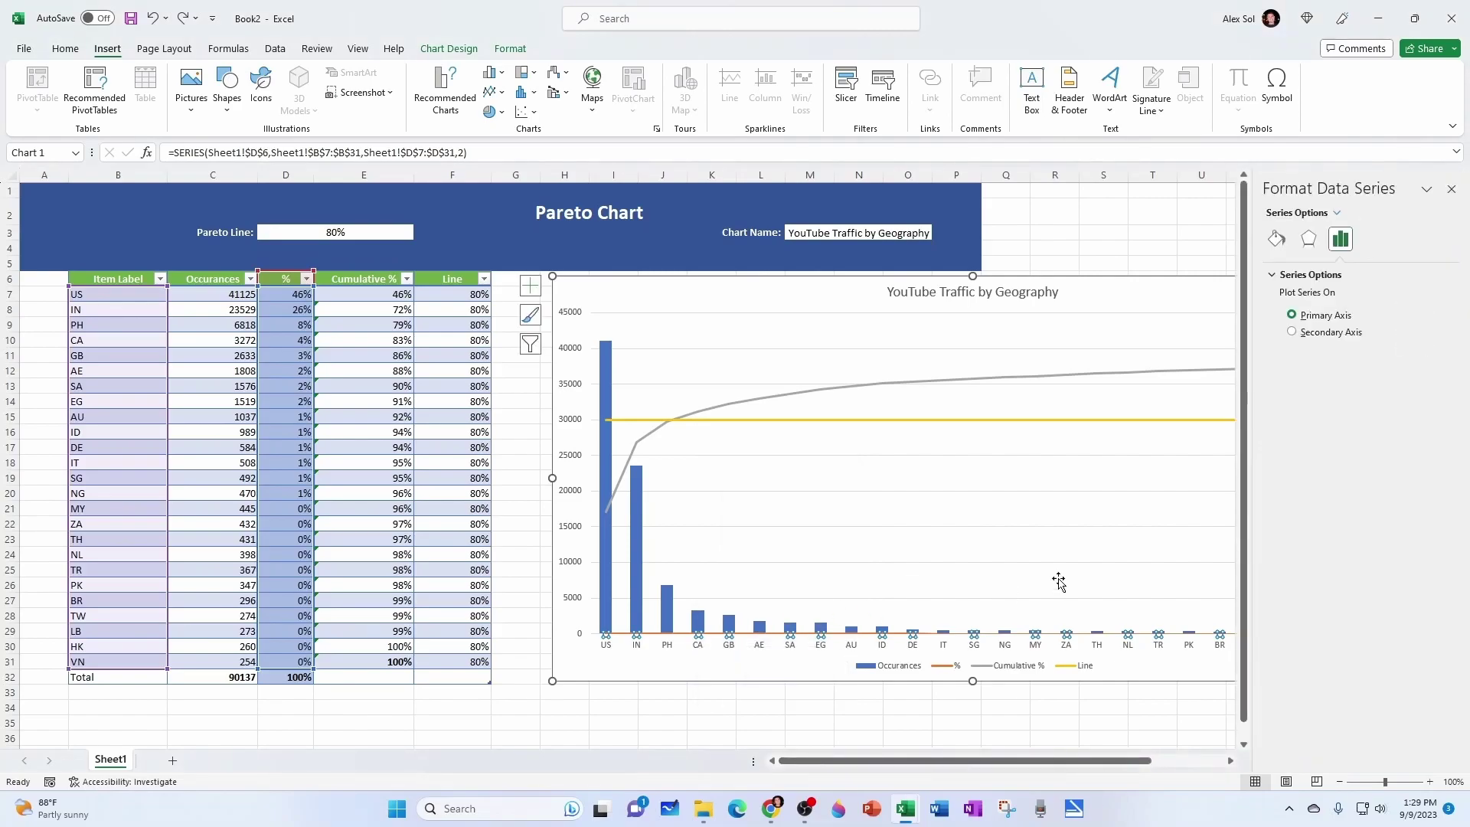
pyautogui.click(1292, 332)
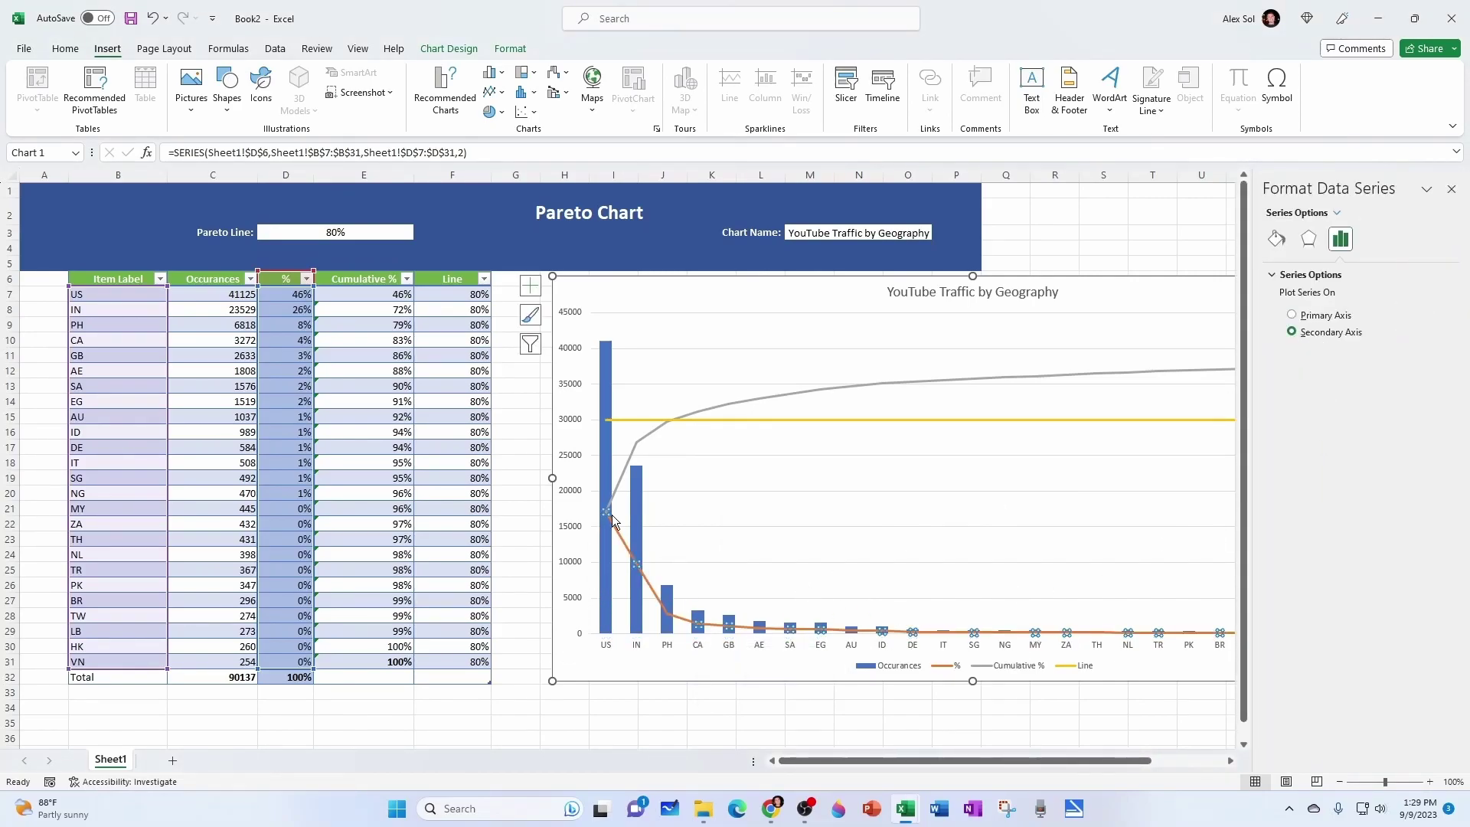
pyautogui.click(502, 74)
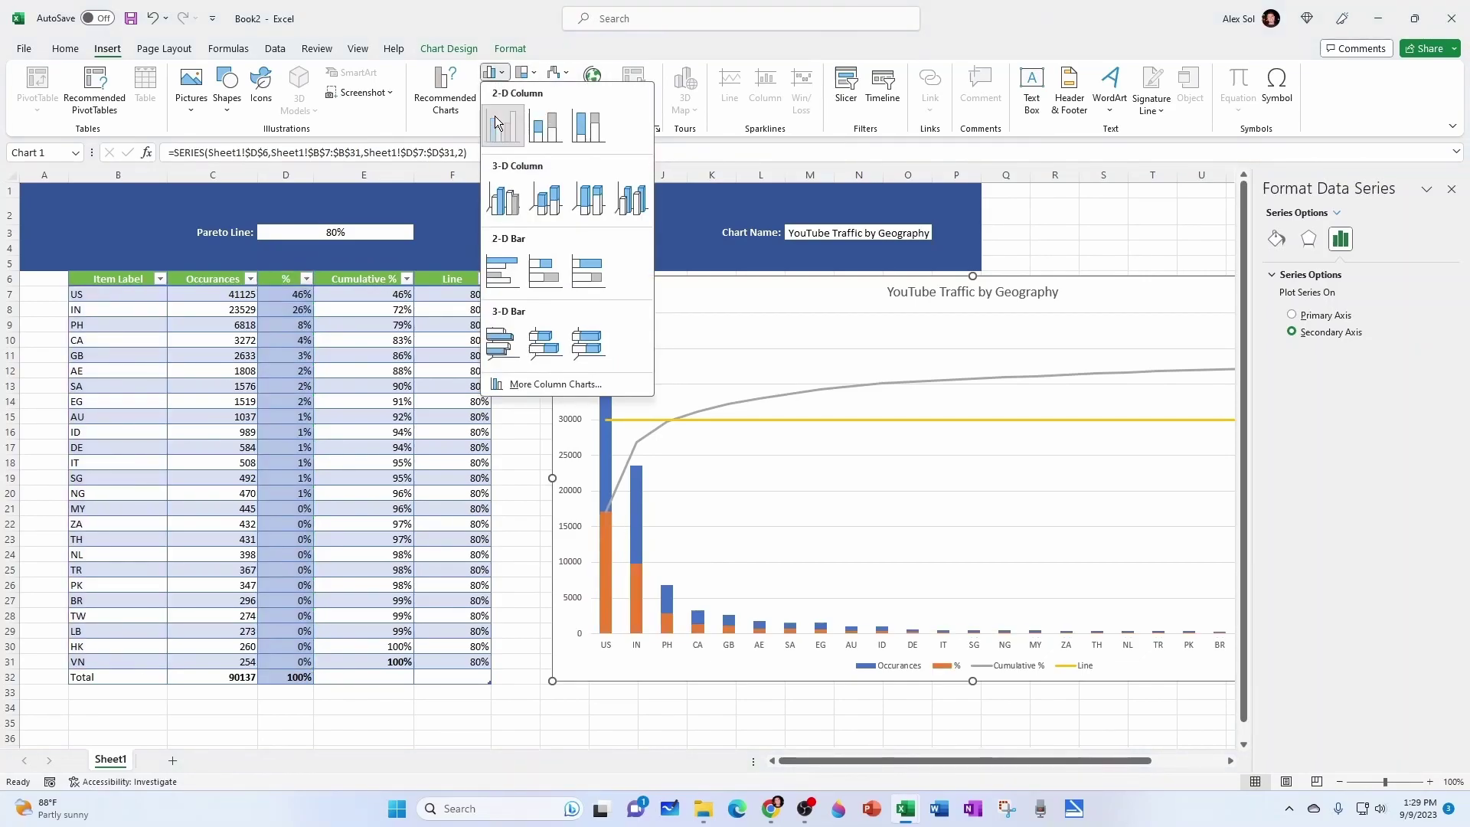
pyautogui.click(497, 120)
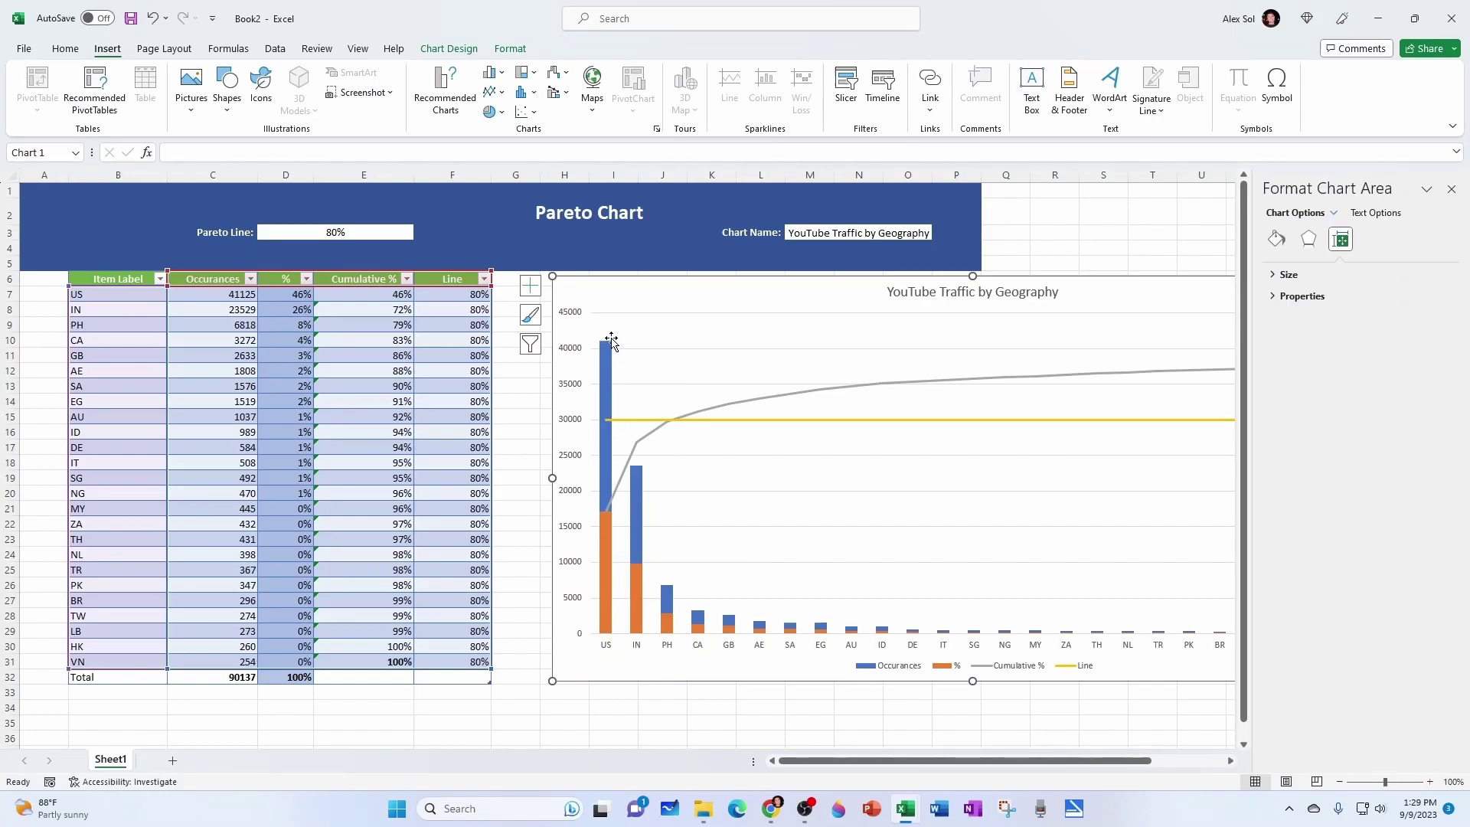
pyautogui.click(919, 707)
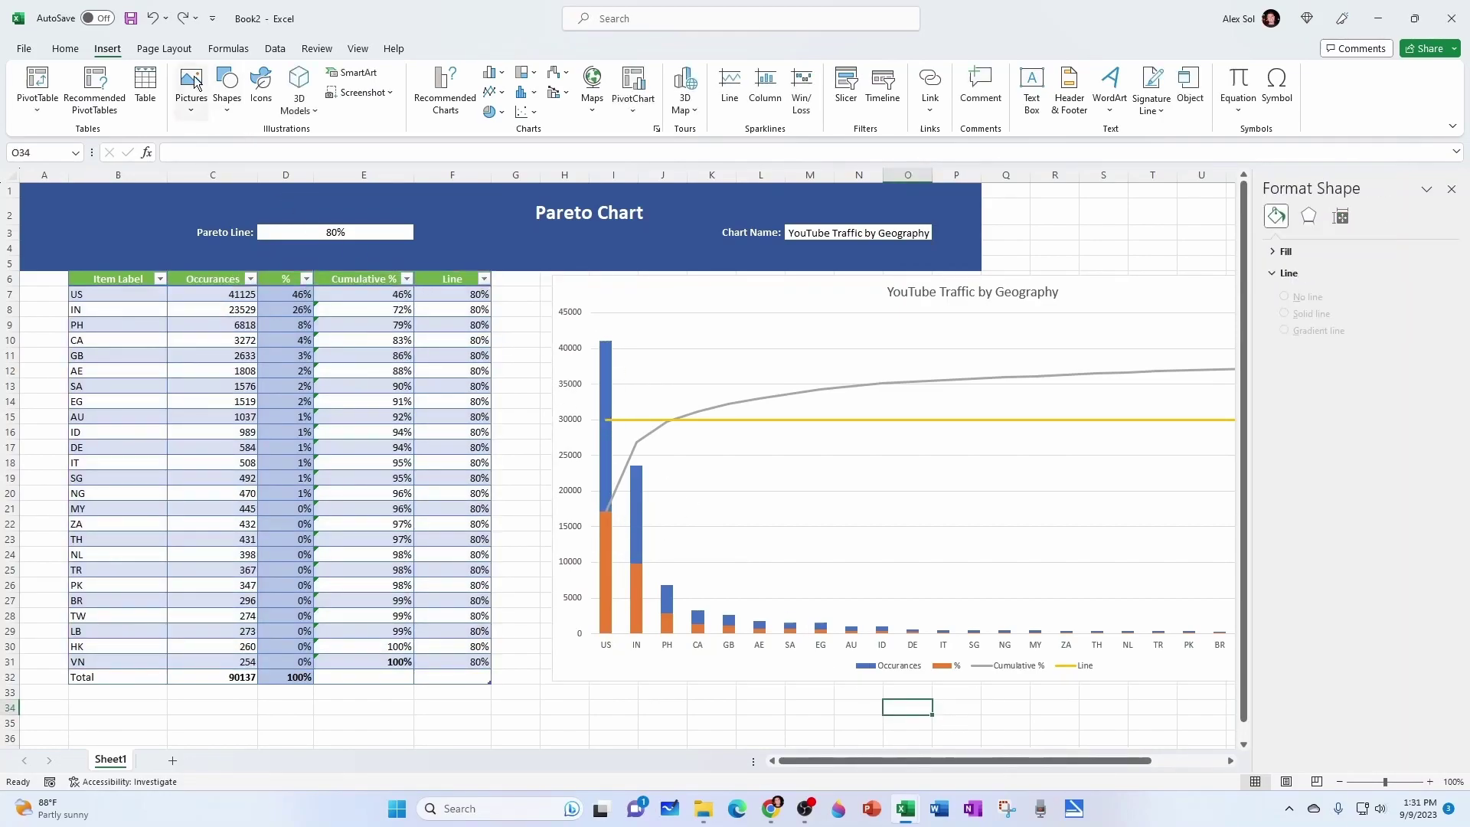
pyautogui.click(153, 18)
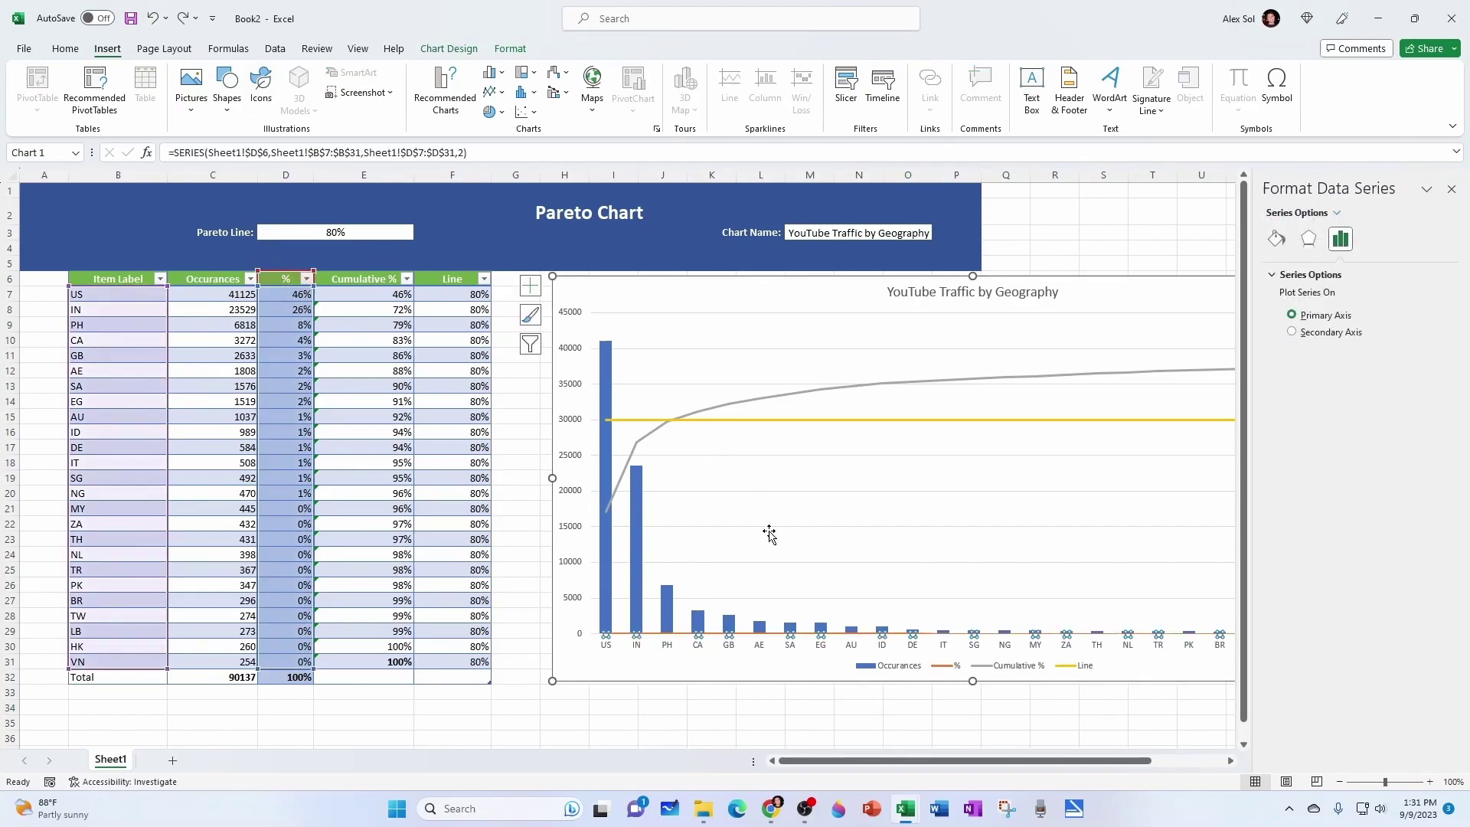
# Uncheck the % series in Select Data, keeping Occurances, Cumulative % and Line.
pyautogui.click(659, 664)
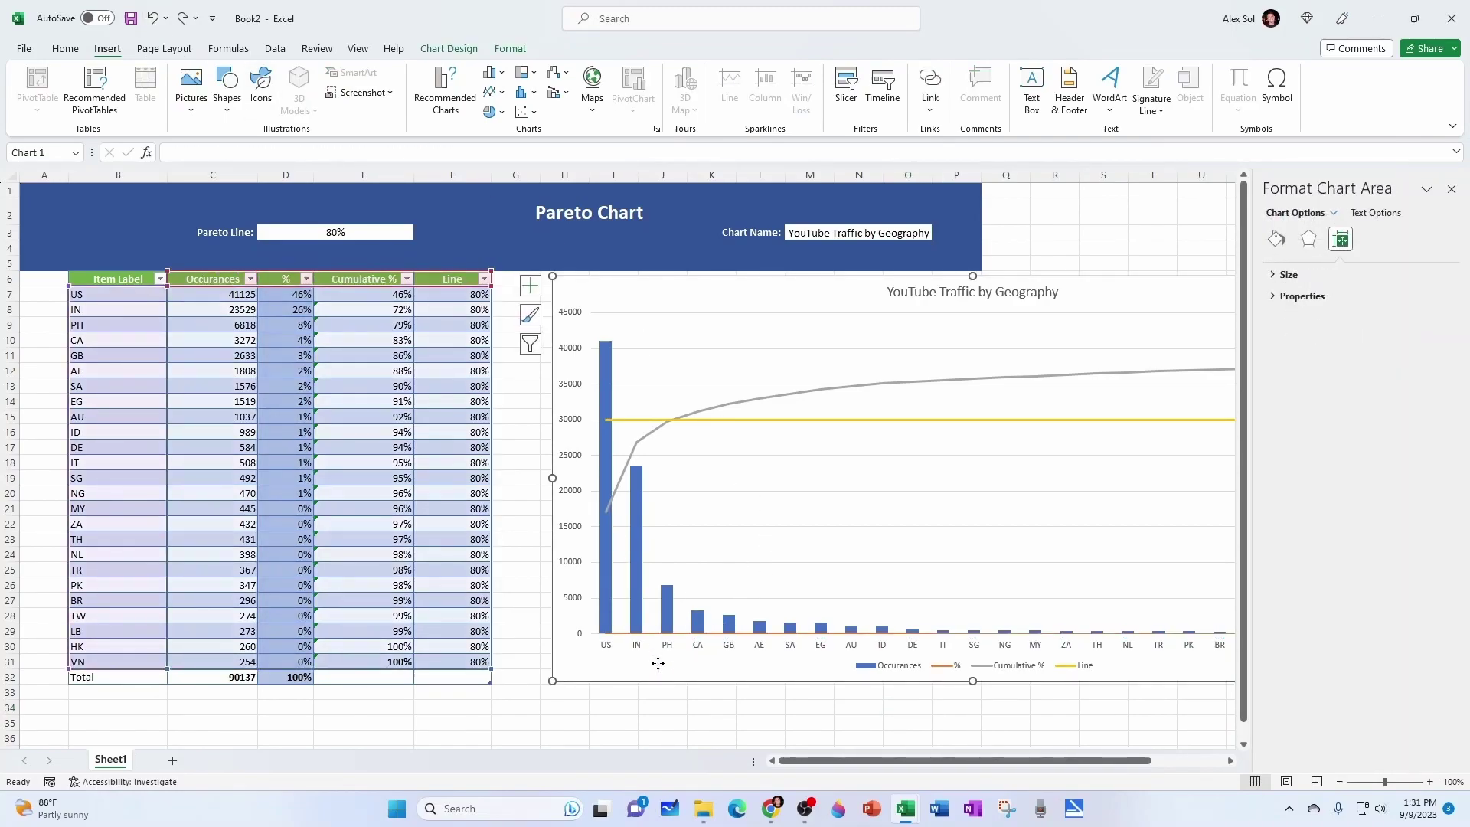
pyautogui.rightClick(659, 664)
pyautogui.click(748, 427)
pyautogui.click(823, 468)
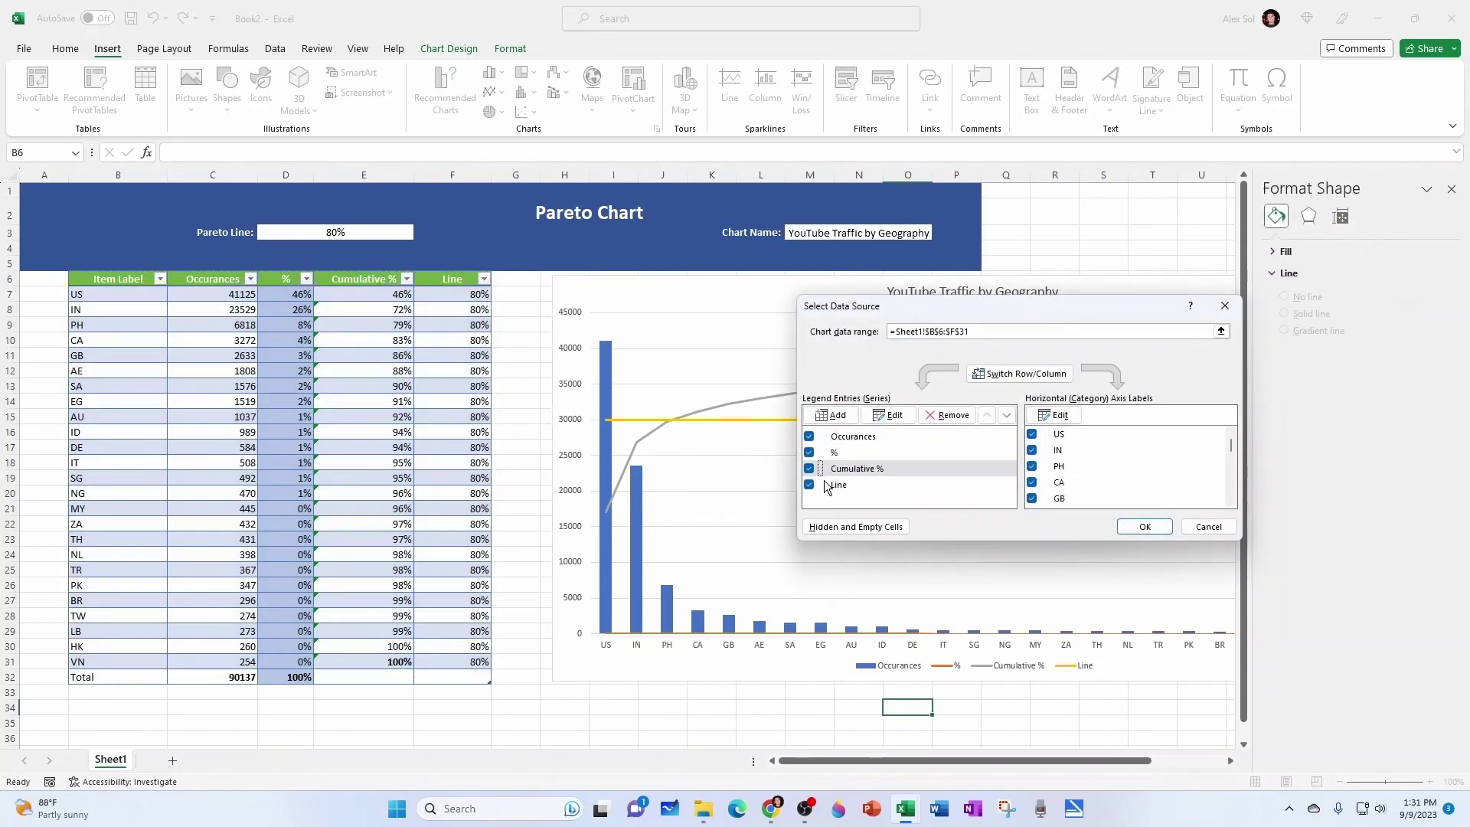
pyautogui.click(808, 451)
pyautogui.click(1144, 527)
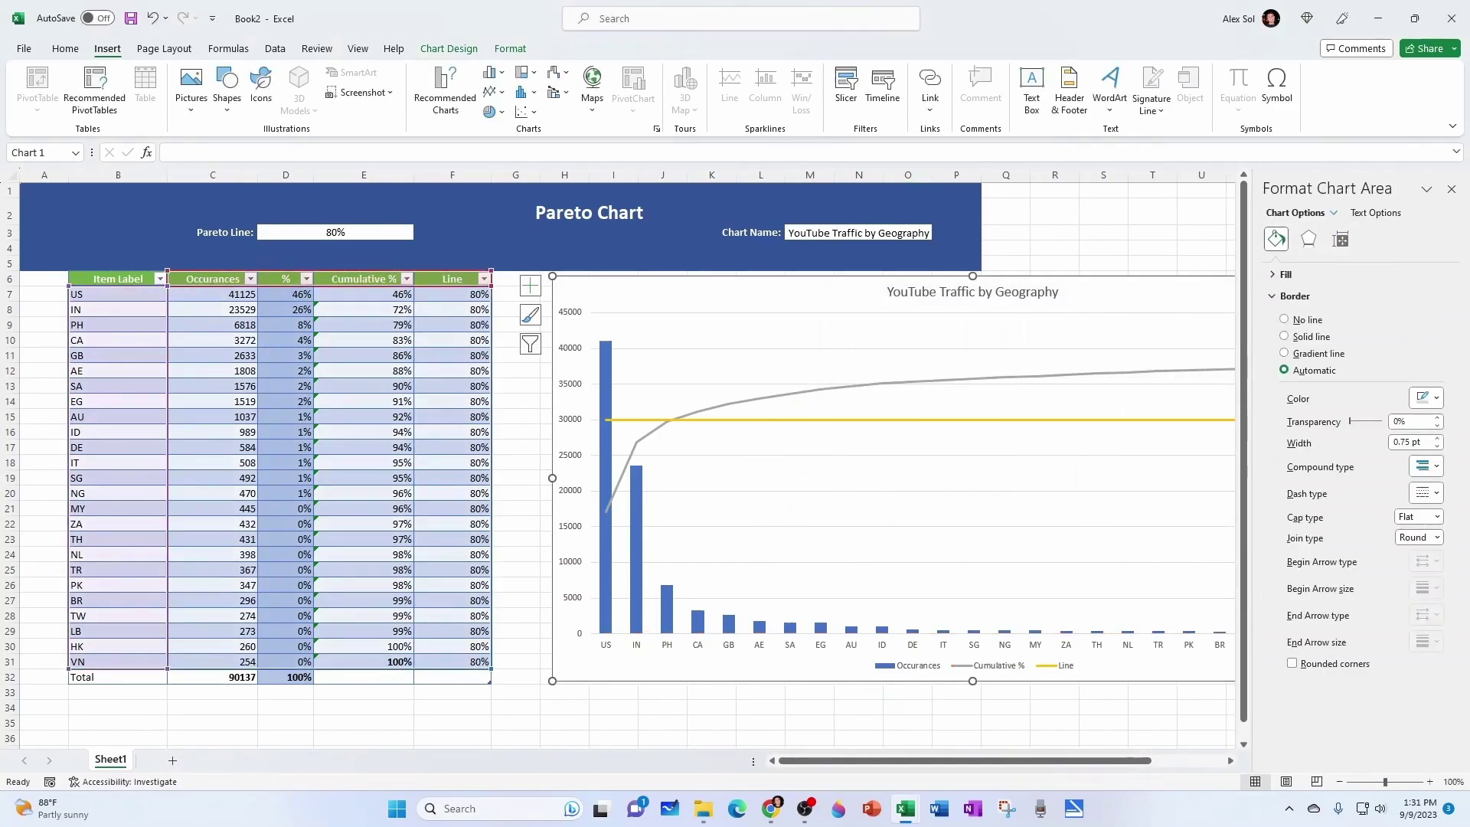
pyautogui.click(1451, 188)
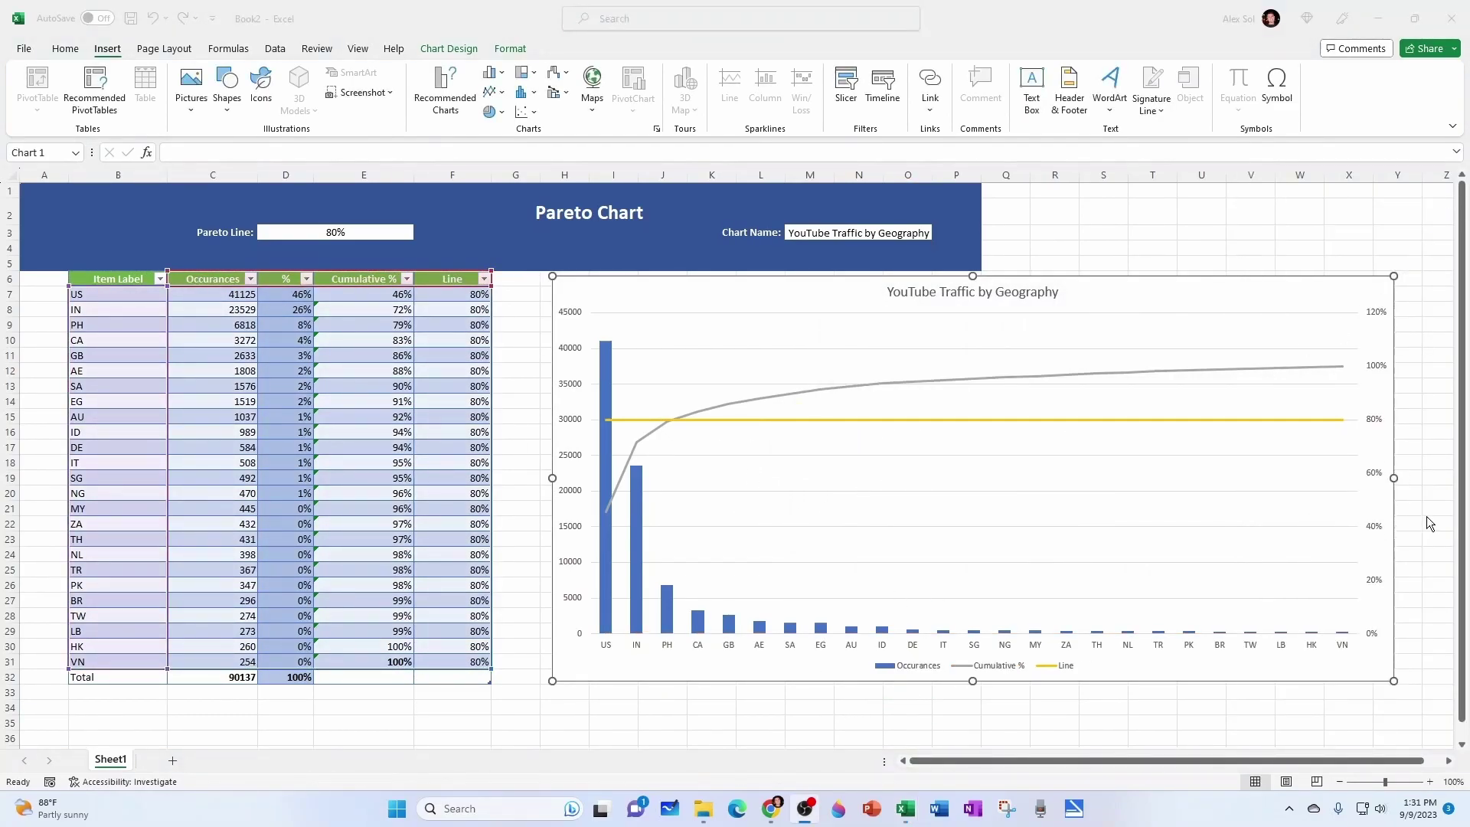
# Set the secondary percentage axis Maximum bound to 1 so it tops out at 100%.
pyautogui.click(1378, 534)
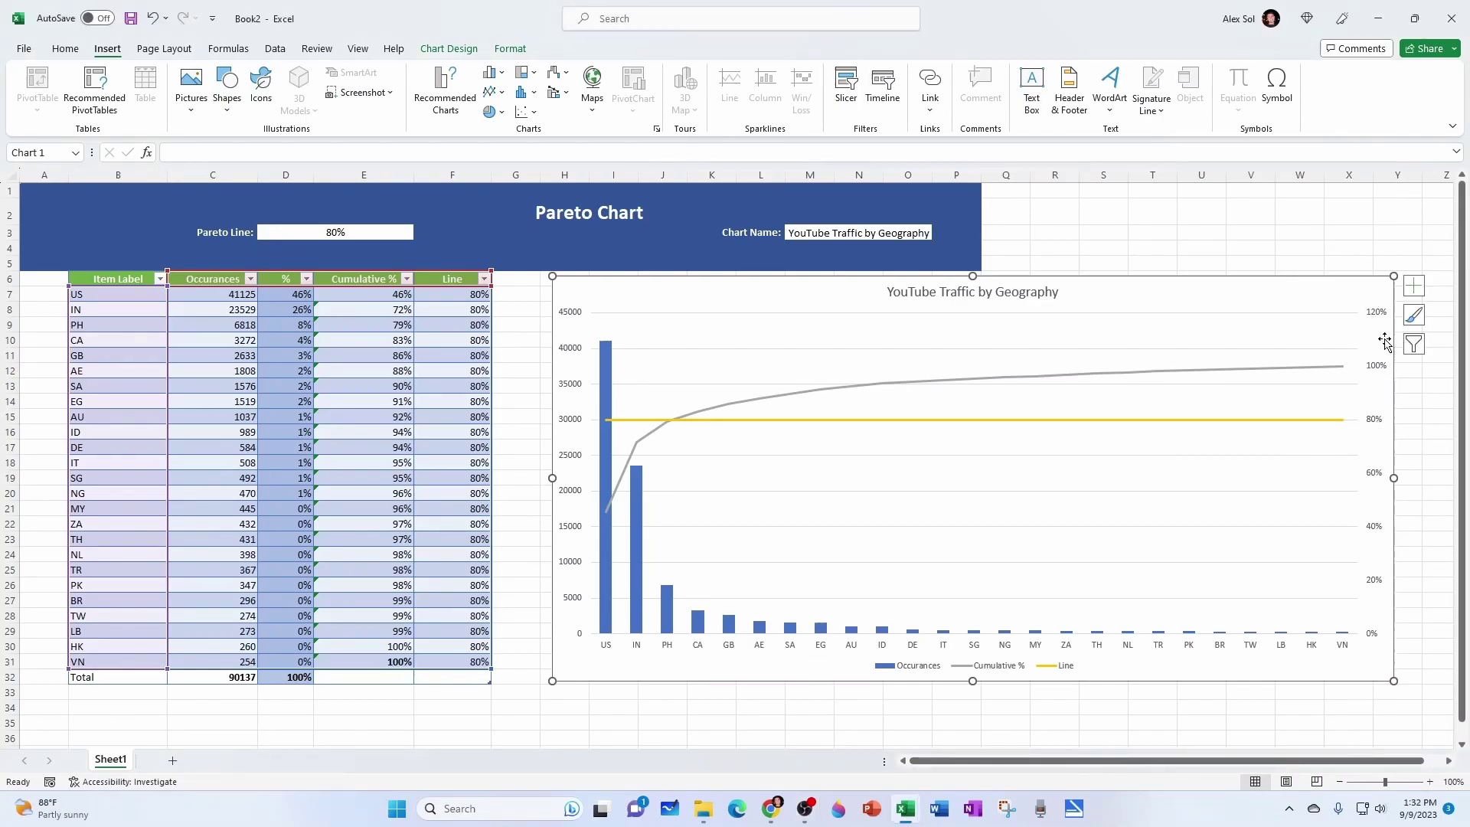
pyautogui.click(1375, 313)
pyautogui.rightClick(1375, 313)
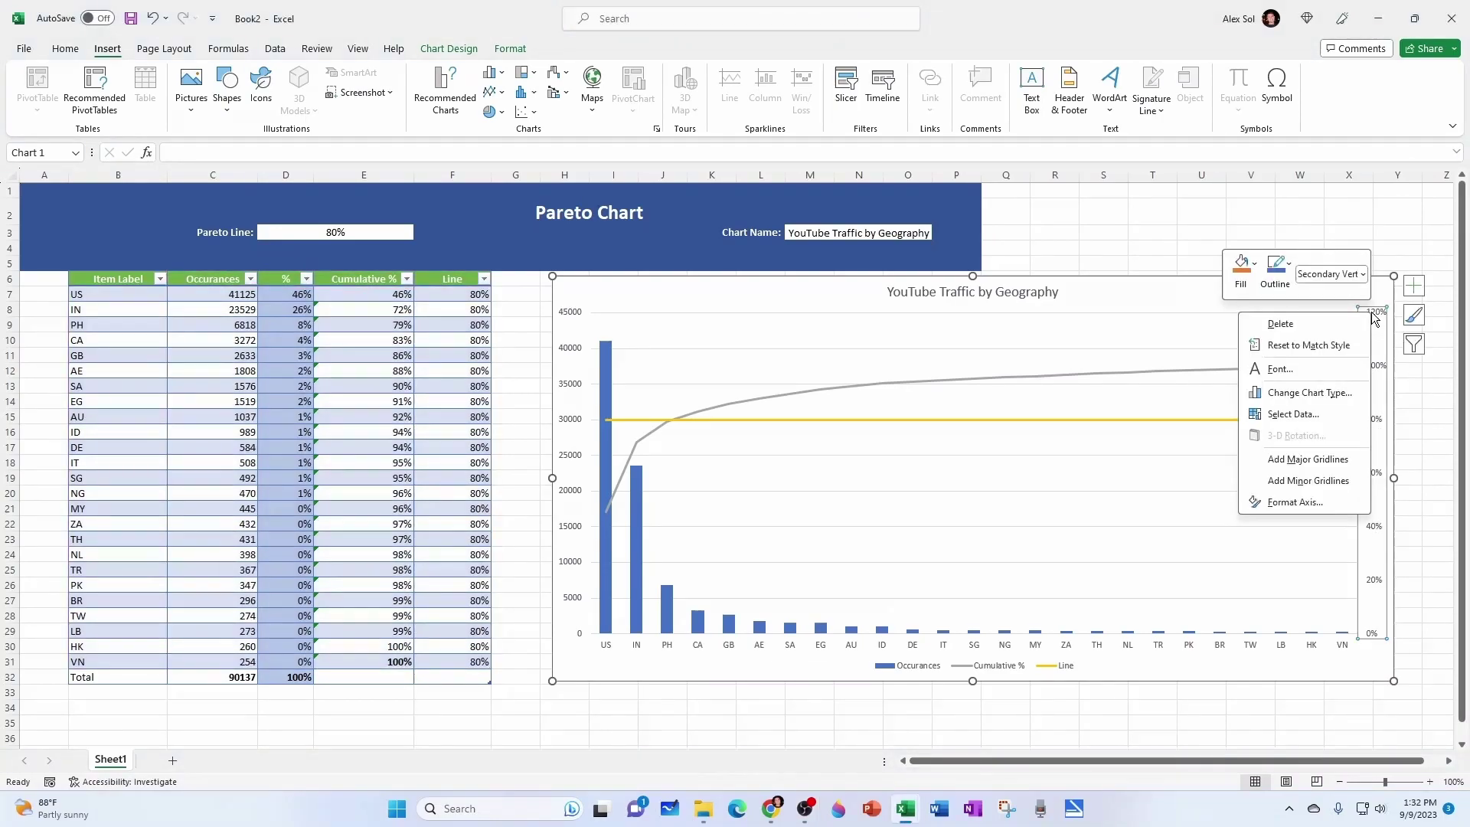
pyautogui.click(1295, 503)
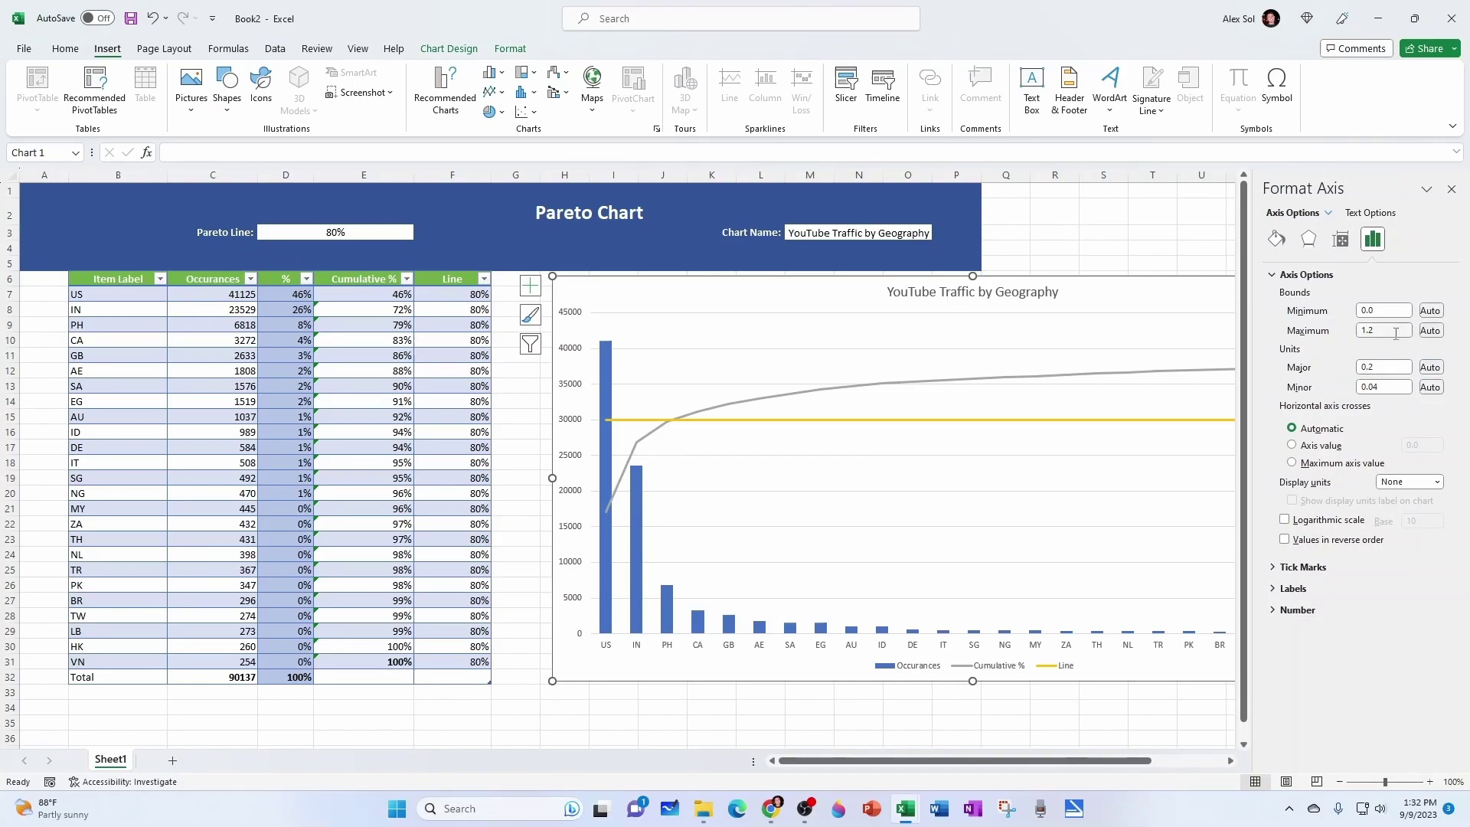
pyautogui.doubleClick(1358, 334)
pyautogui.write('1')
pyautogui.click(1365, 602)
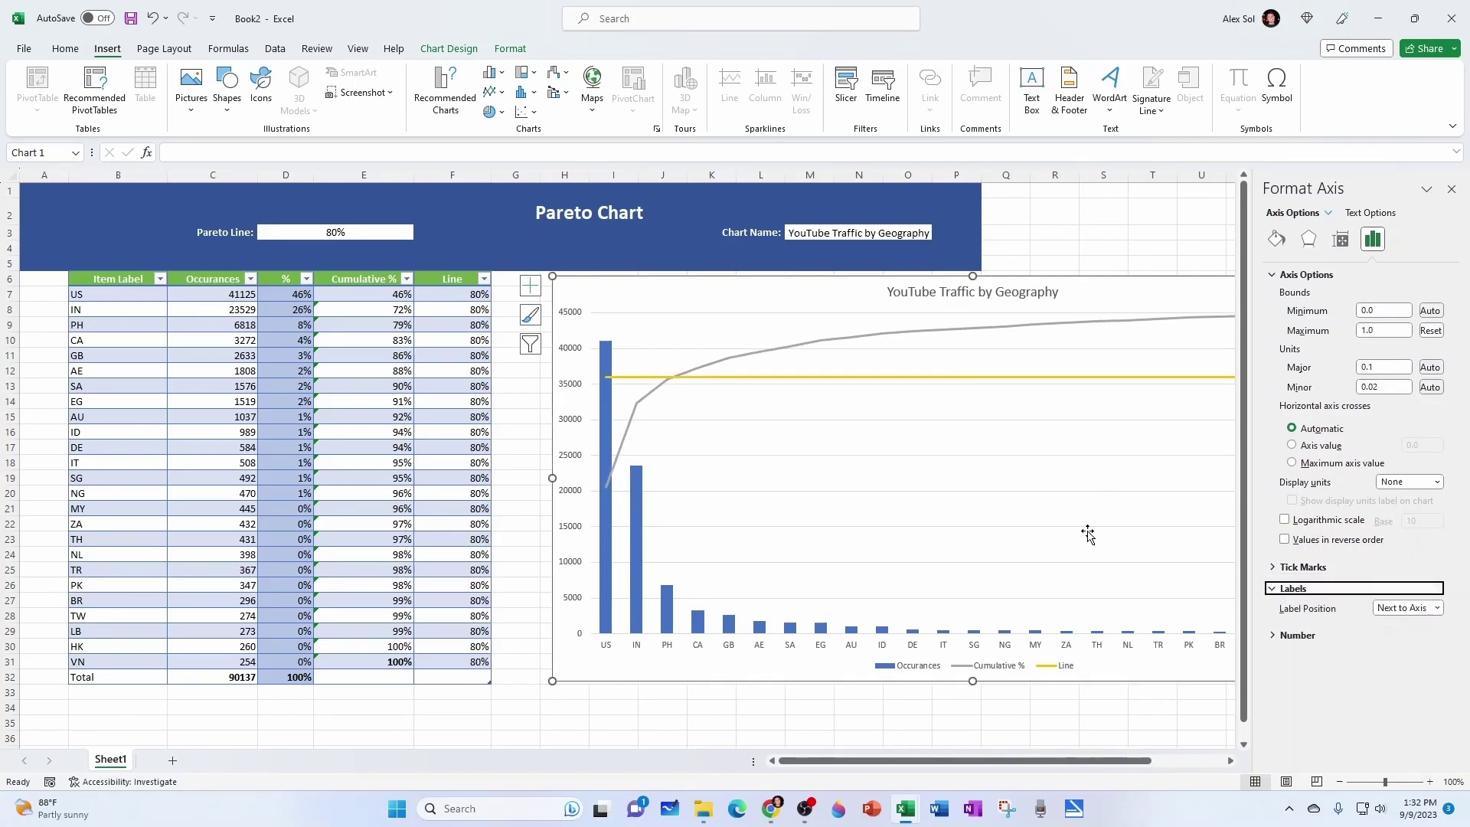
pyautogui.click(1090, 693)
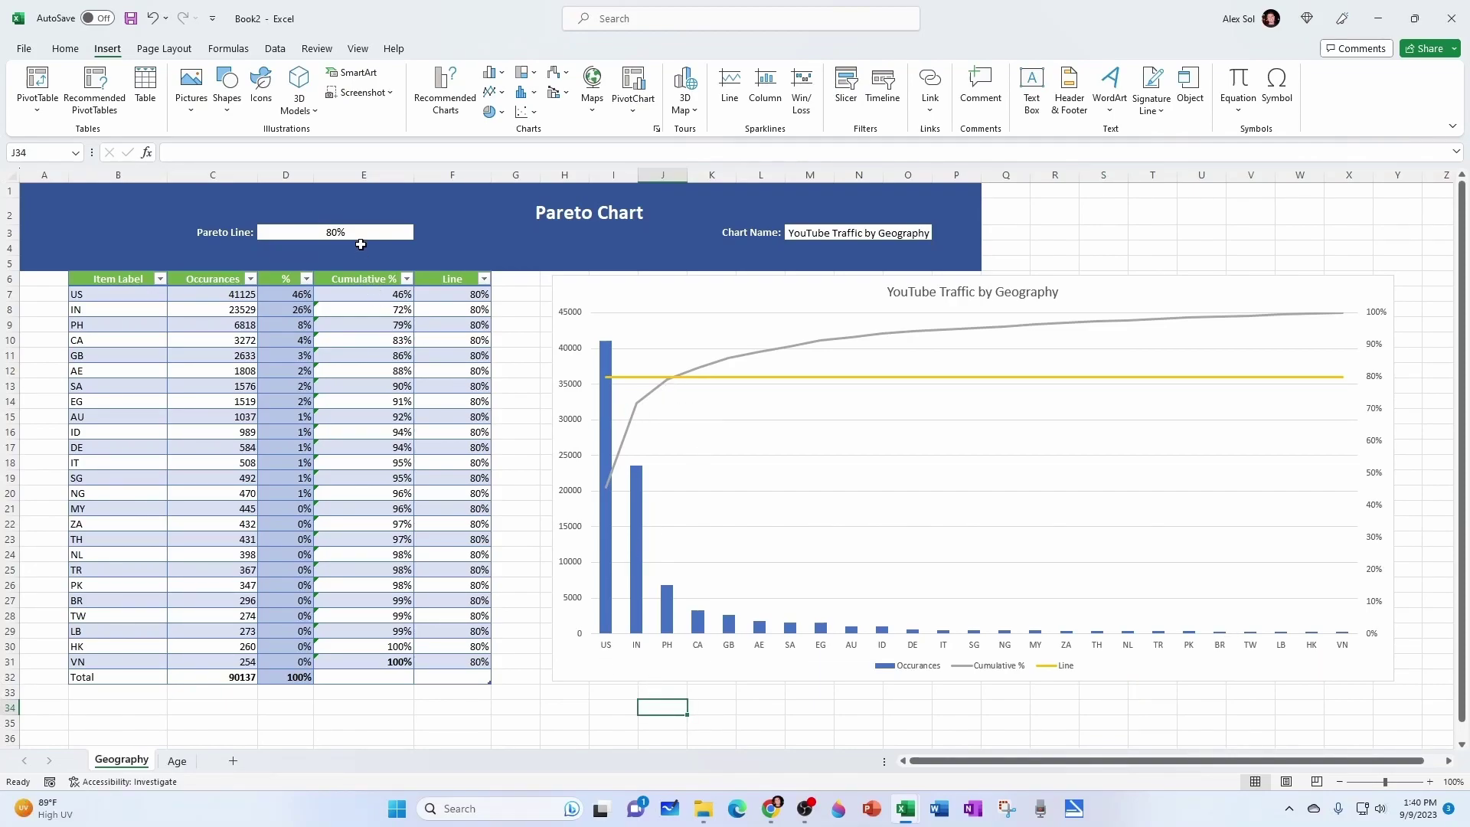
# Change the Pareto Line value in cell D3 from 80% to 70%.
pyautogui.click(339, 234)
pyautogui.doubleClick(336, 234)
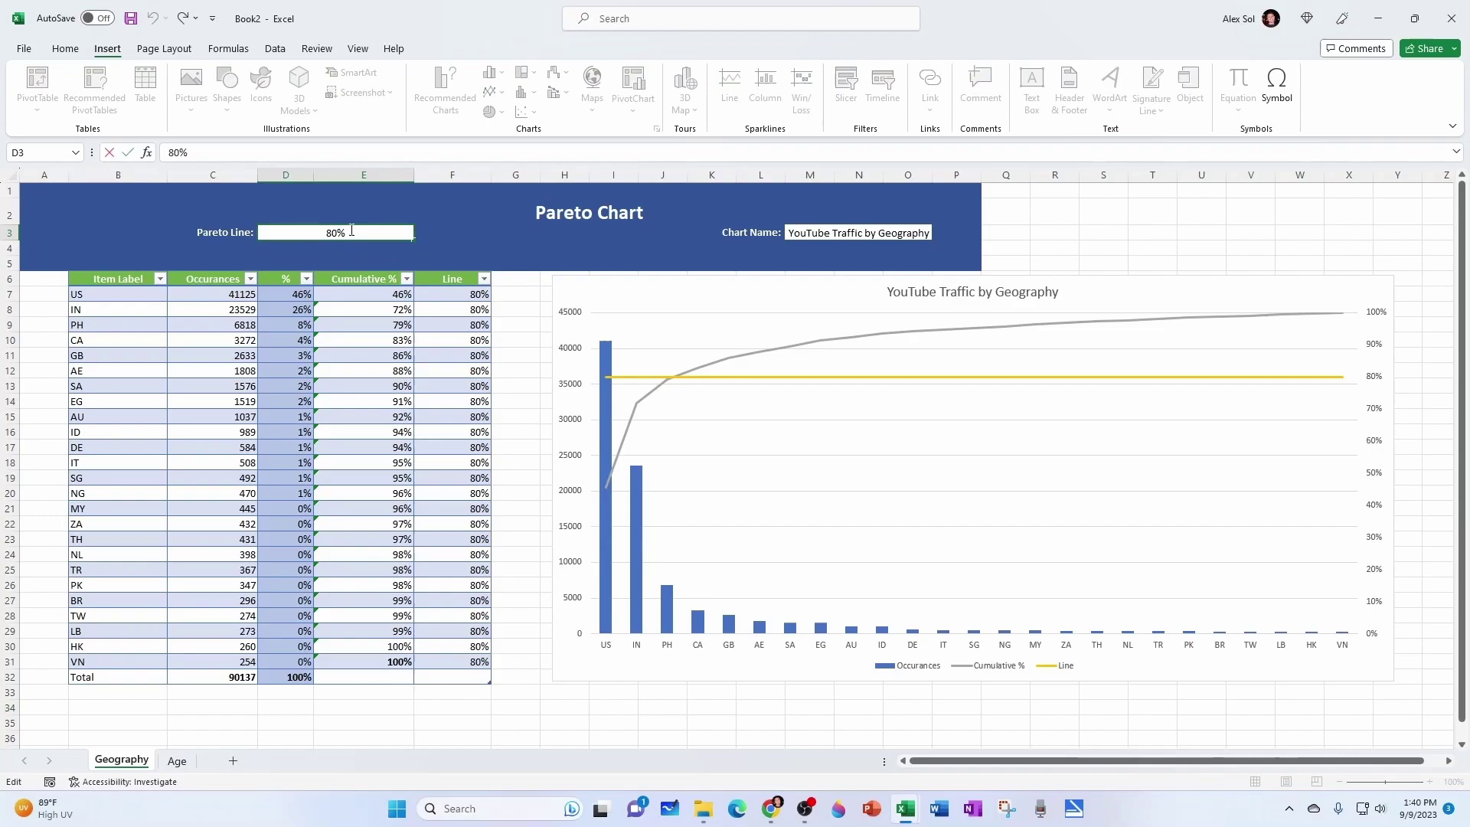
pyautogui.press('BackSpace')
pyautogui.write('7')
pyautogui.click(514, 386)
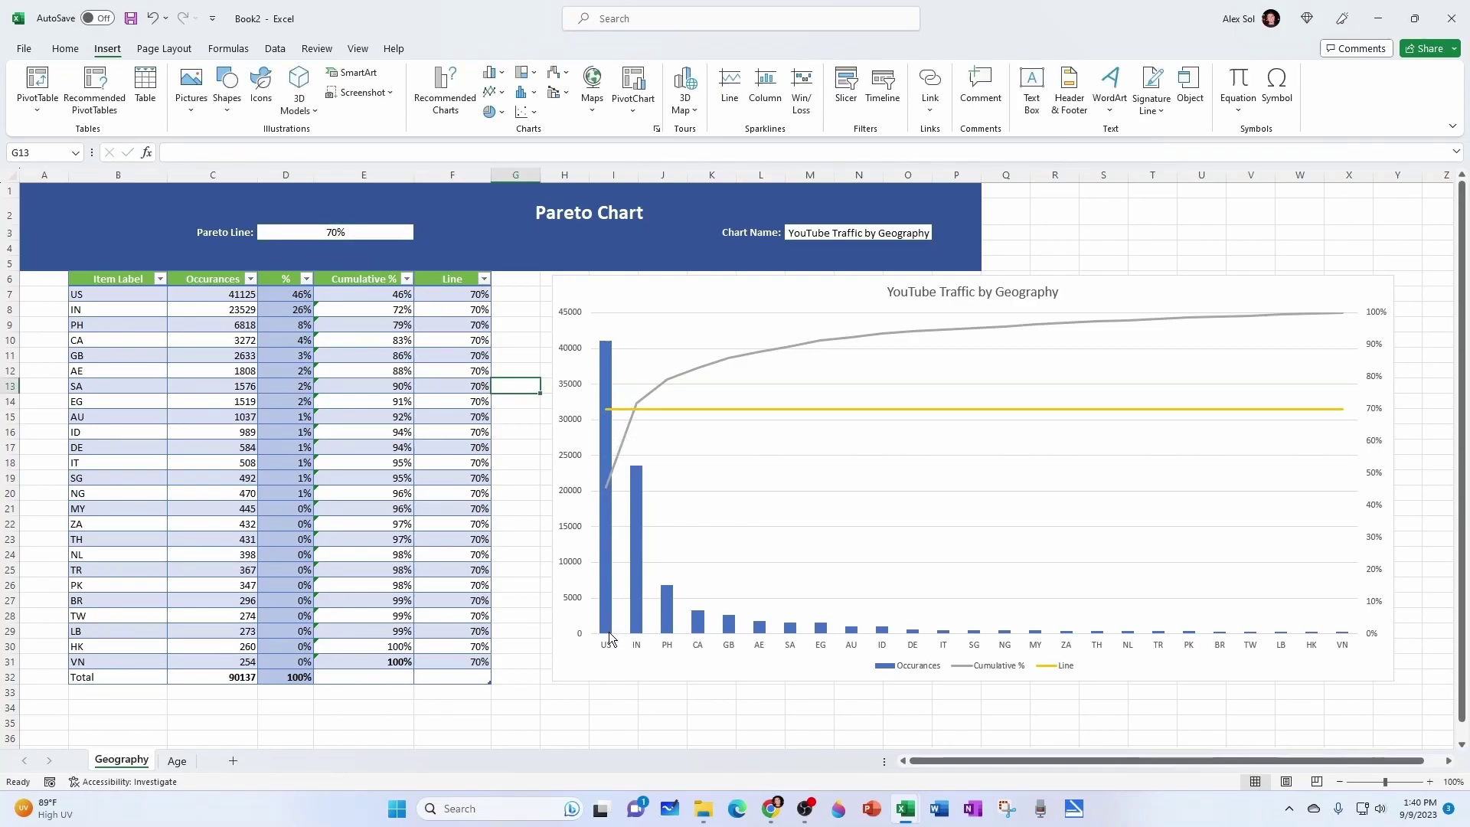